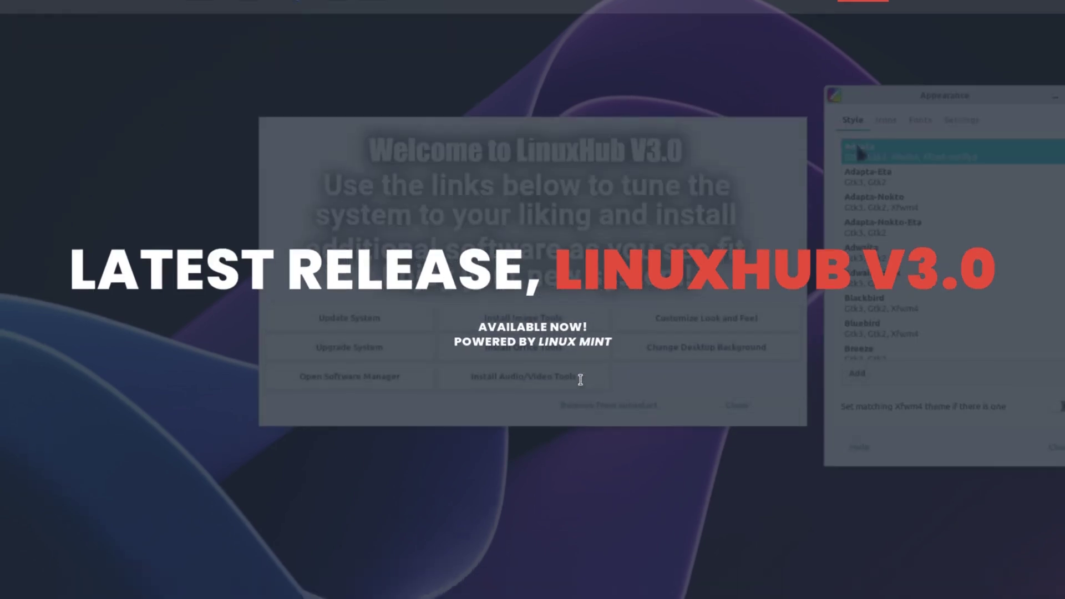
Go to LinuxHub's Downloads page and bring the v3.0 XFCE ISO and MD5 links into view.
click(577, 379)
scroll(638, 340, down, 5)
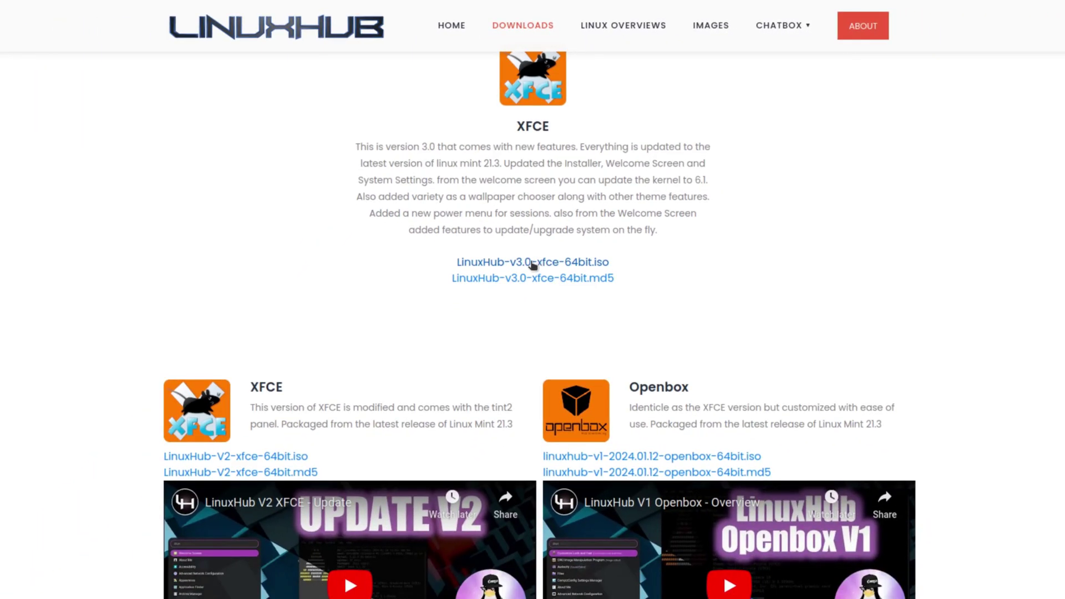
click(531, 265)
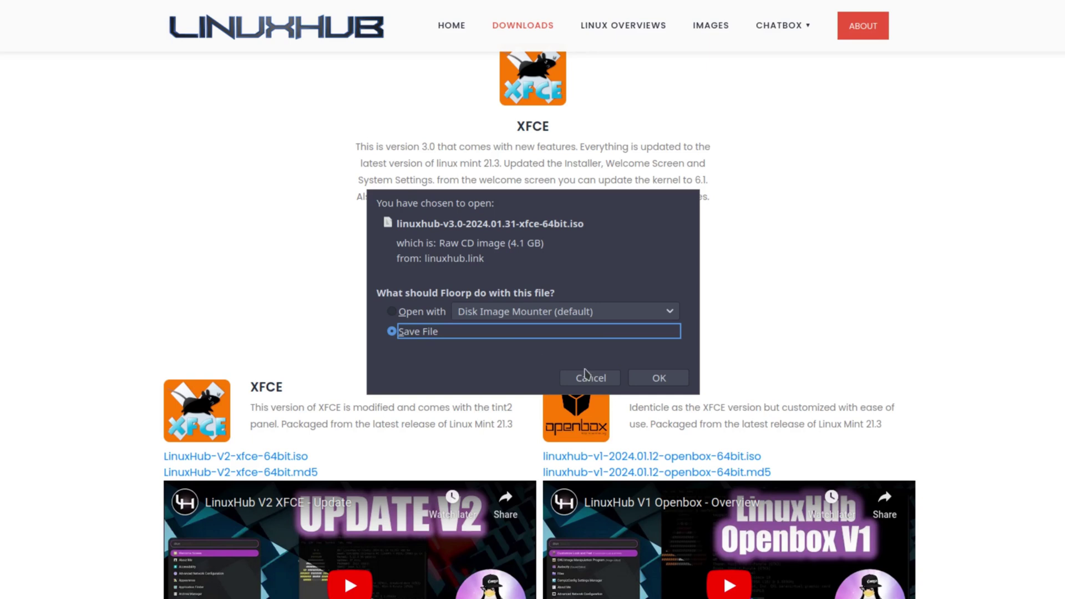
click(591, 379)
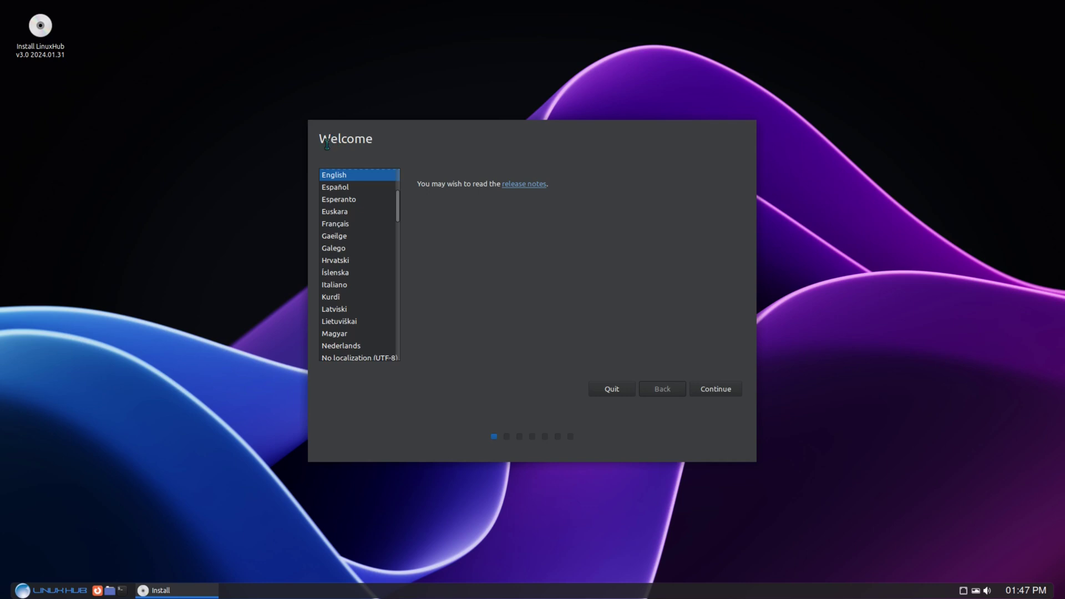
Keep English, accept the English (US) keyboard layout, and move past the multimedia codecs step.
click(709, 391)
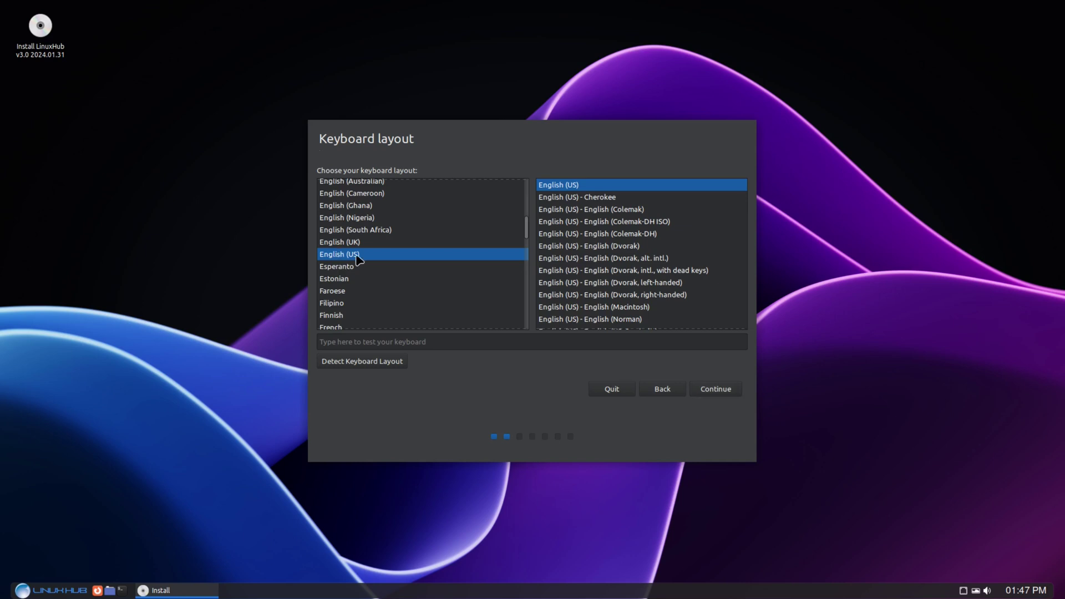
click(712, 388)
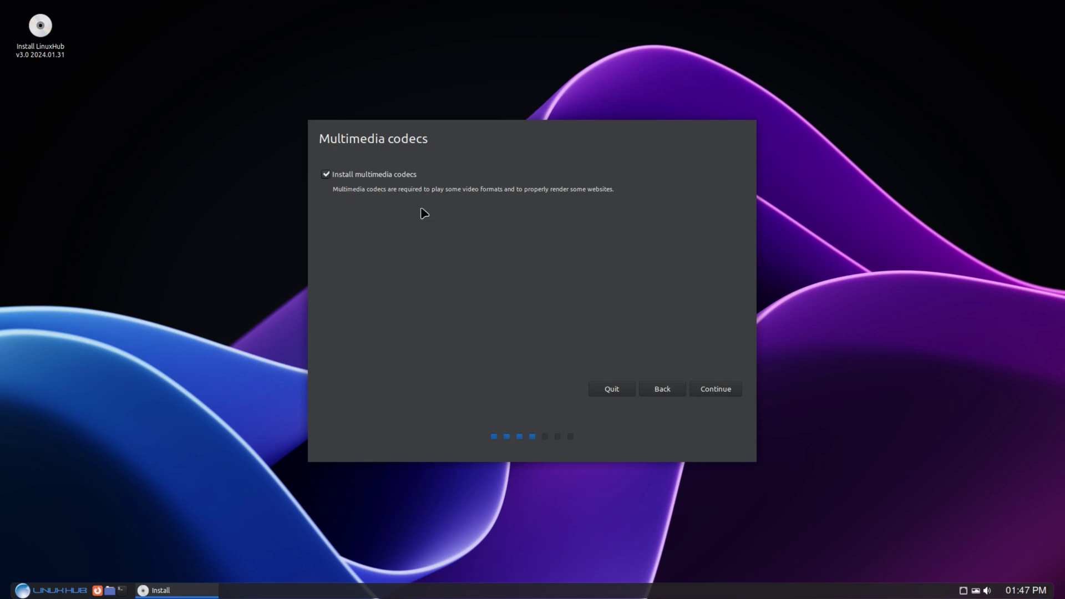
click(713, 387)
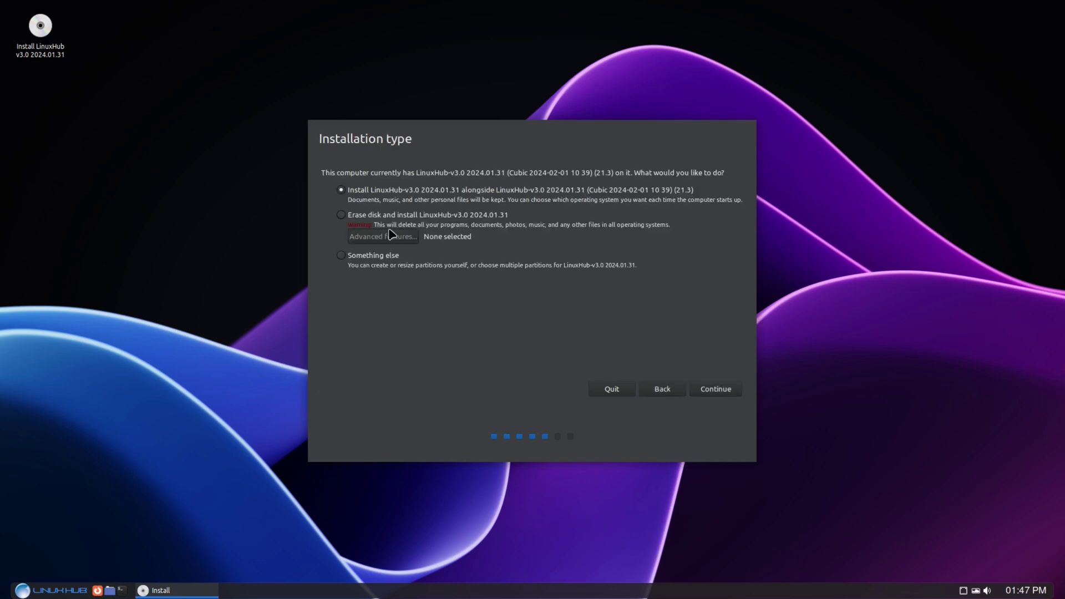
Choose Erase disk and install, confirm the partition changes, and keep Los Angeles as location.
click(344, 216)
click(716, 390)
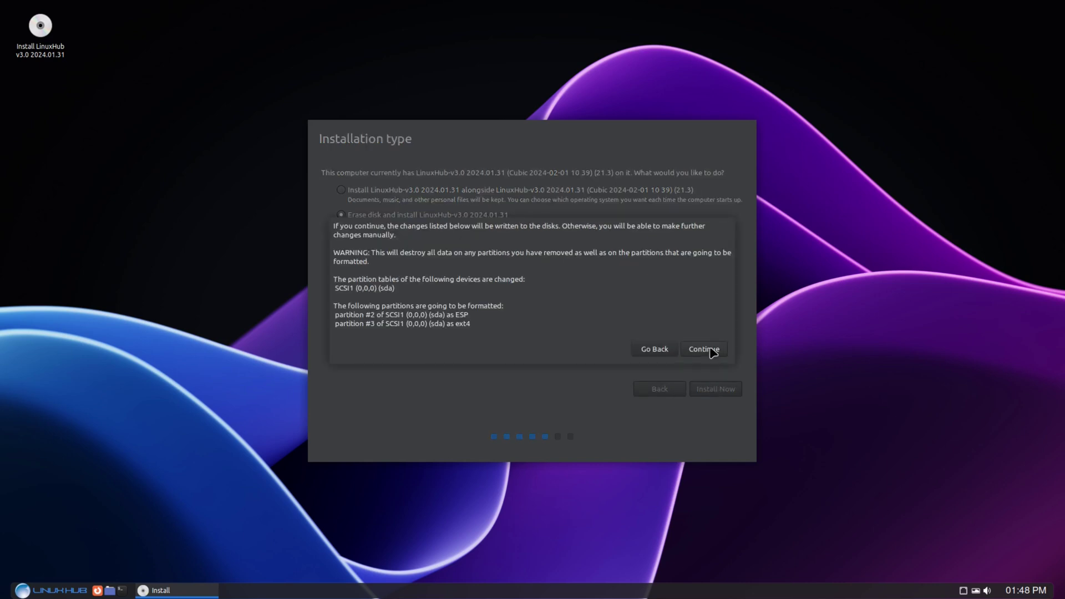
click(704, 350)
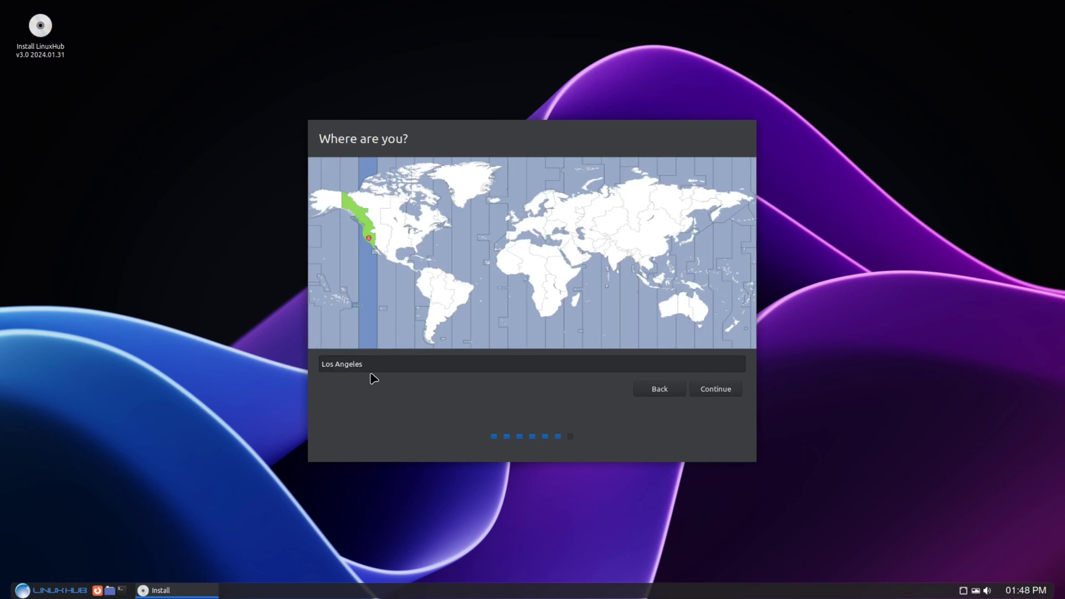
click(715, 392)
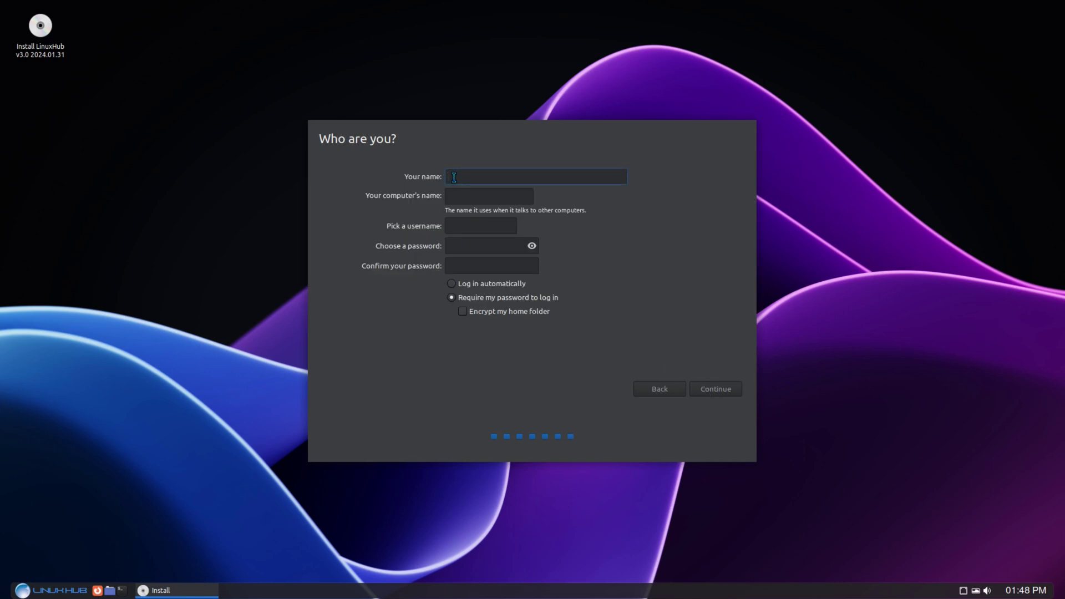
Create the 'linuxhub3.0' account with a two-character password and automatic login.
text(linuxhub)
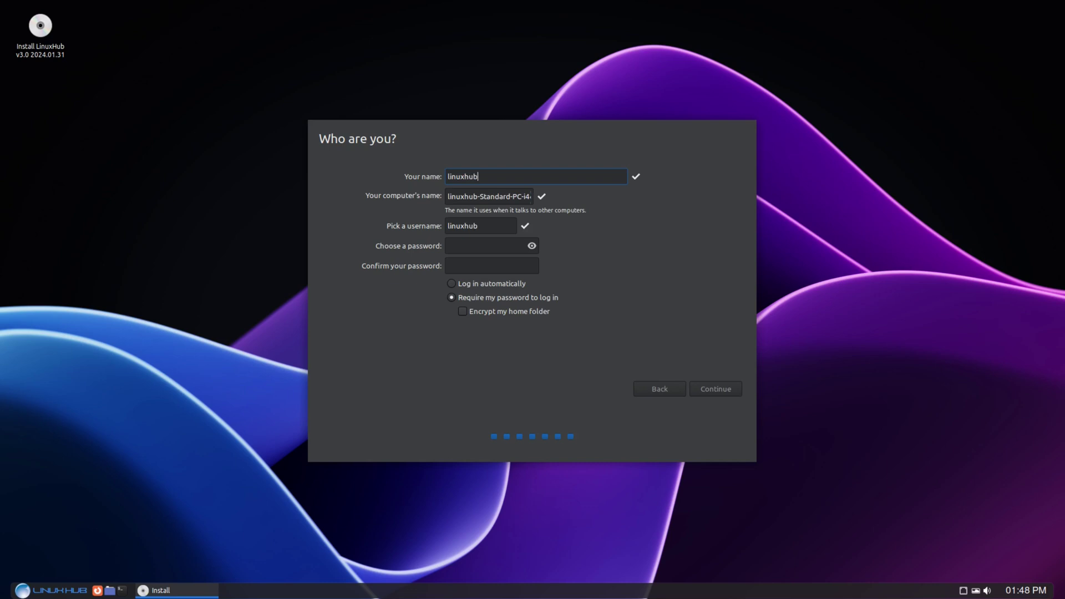
text(3.0)
click(462, 245)
text(••)
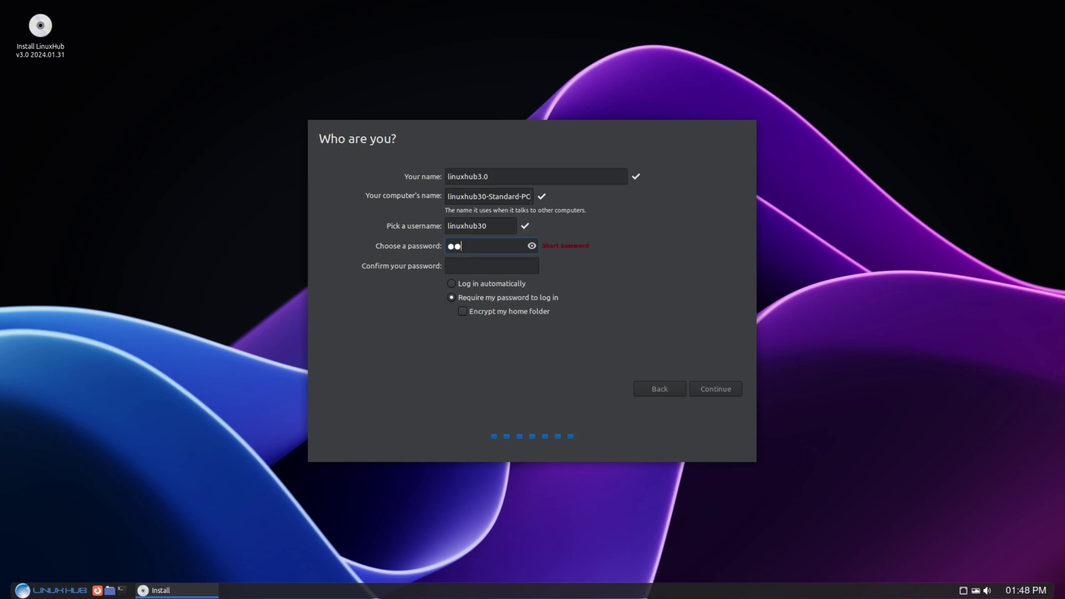
click(454, 265)
text(••)
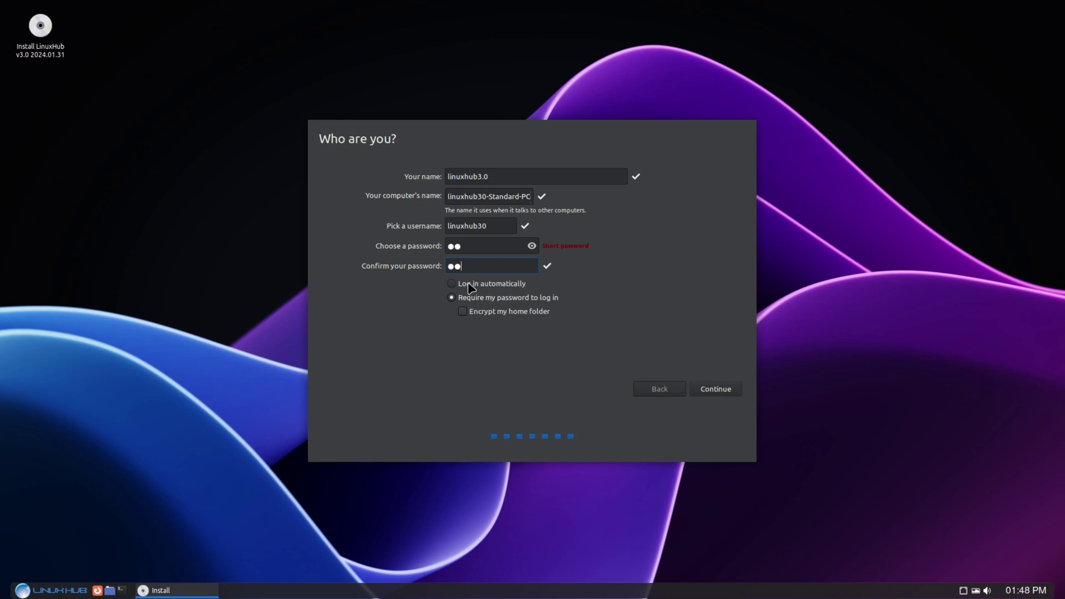
click(470, 285)
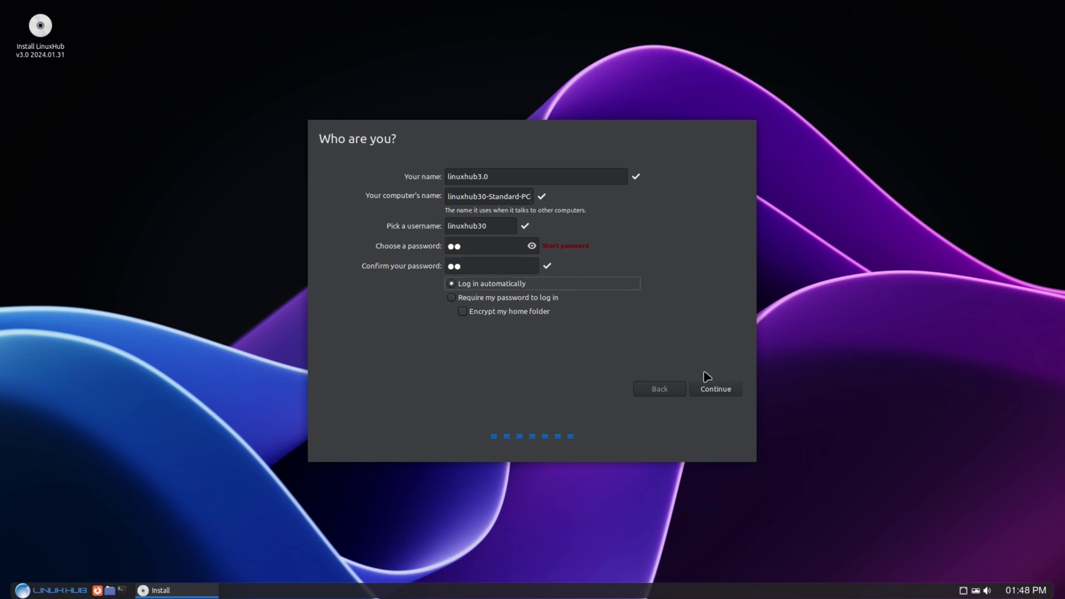
click(712, 389)
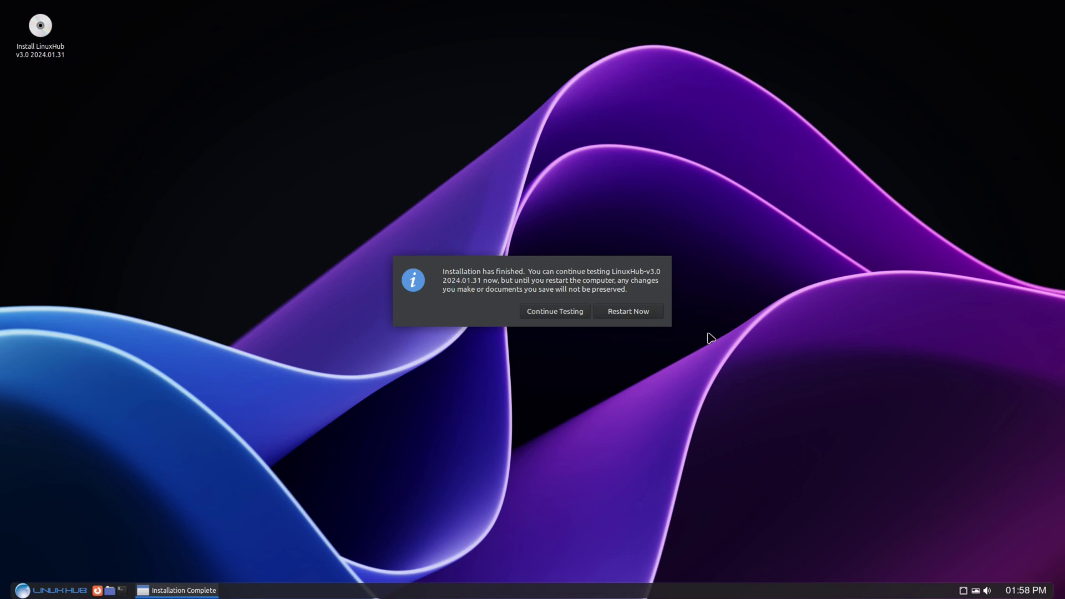
Restart into the installed LinuxHub system and open the panel's applications list.
click(622, 312)
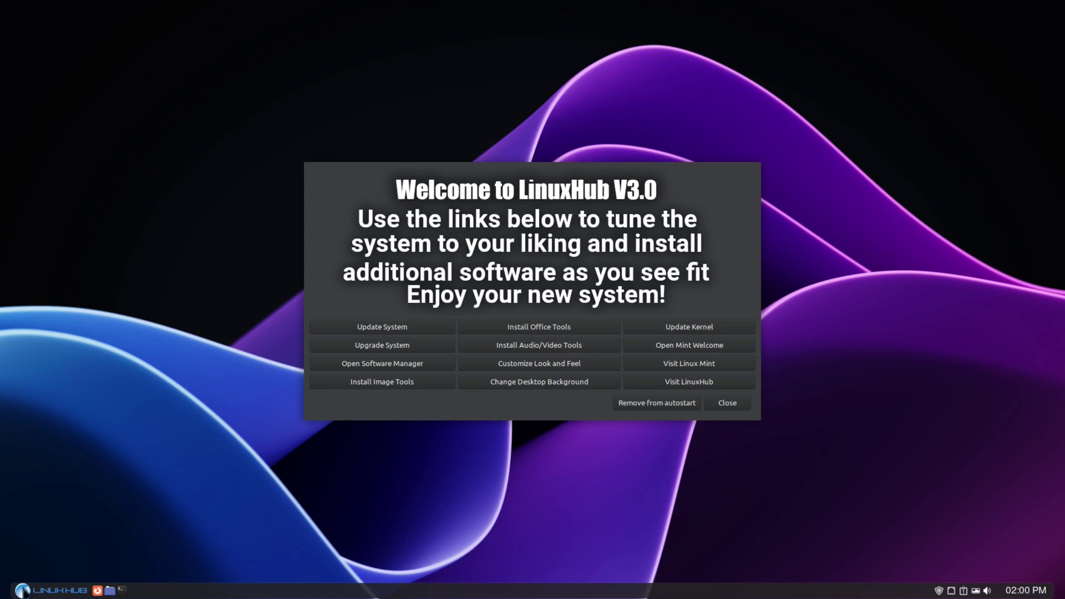
click(22, 590)
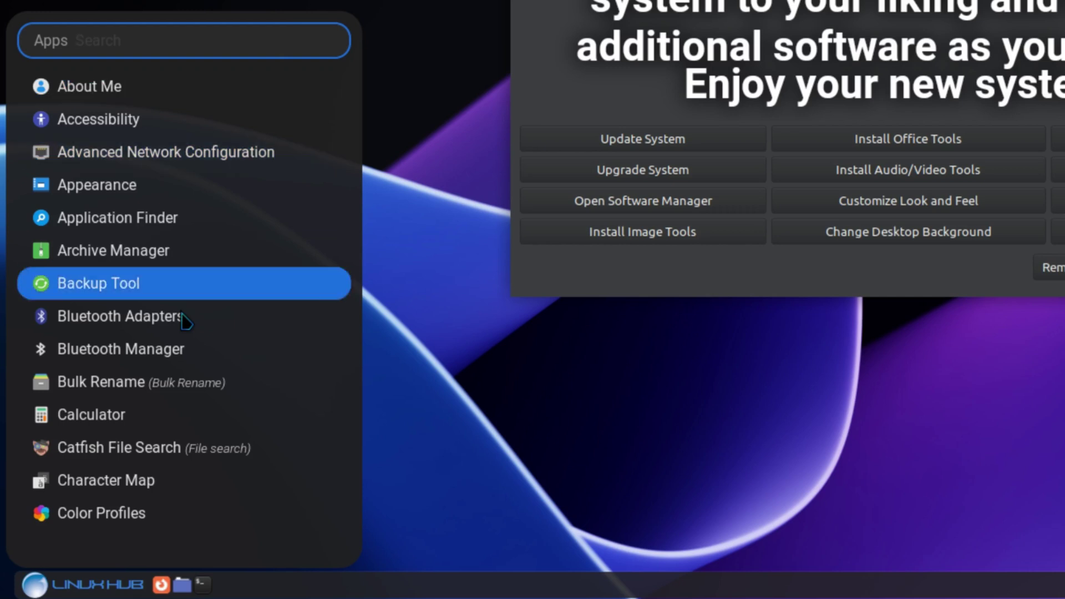
Scroll through the full installed-apps list, close it, and reopen the categorized Whisker Menu.
scroll(150, 366, down, 5)
scroll(183, 331, down, 10)
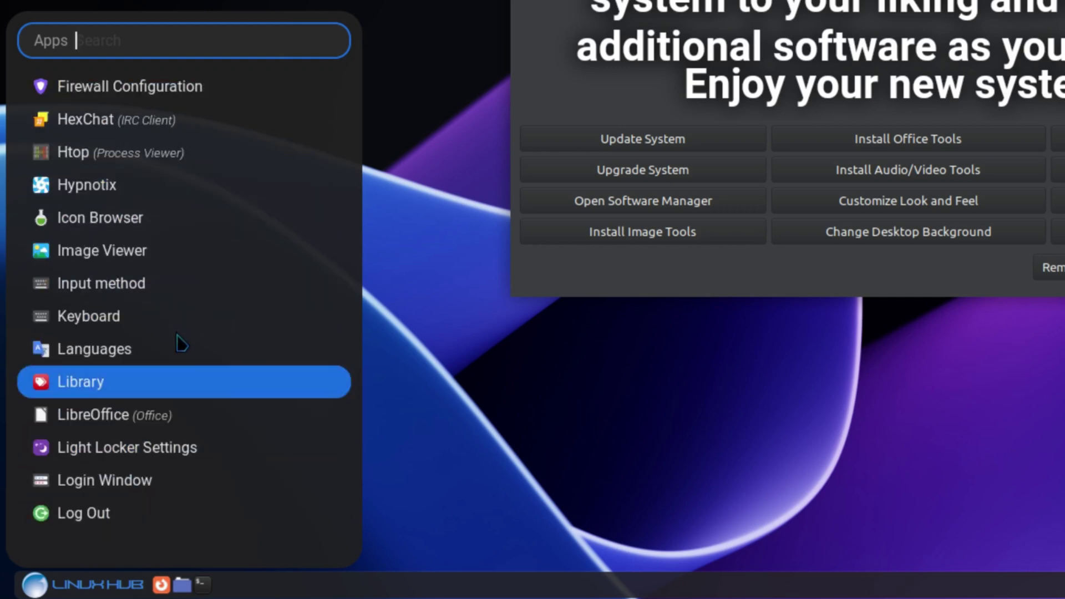
scroll(175, 350, down, 14)
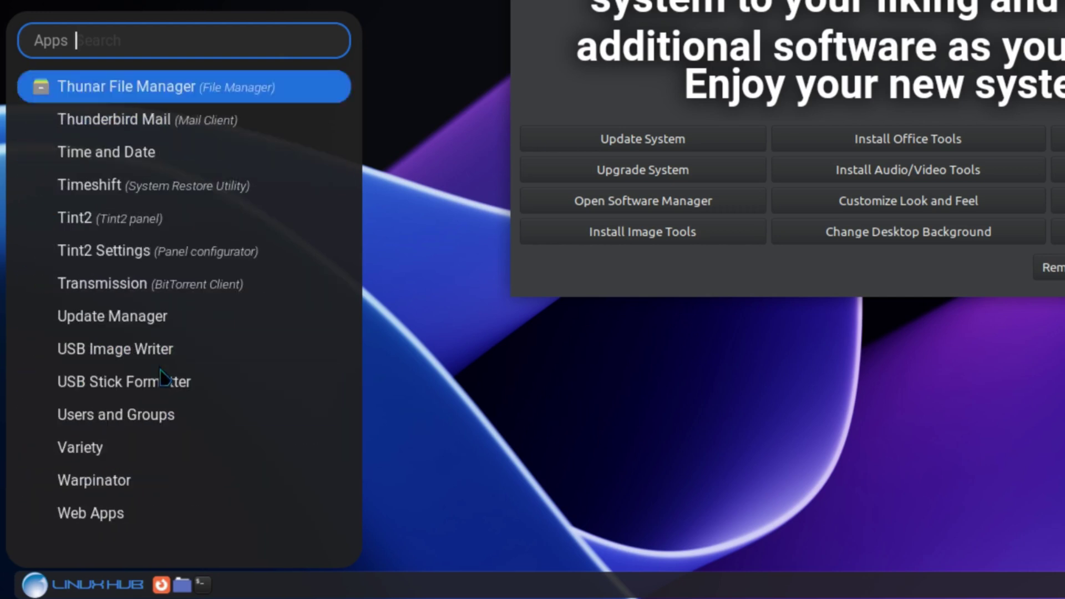
scroll(160, 386, up, 20)
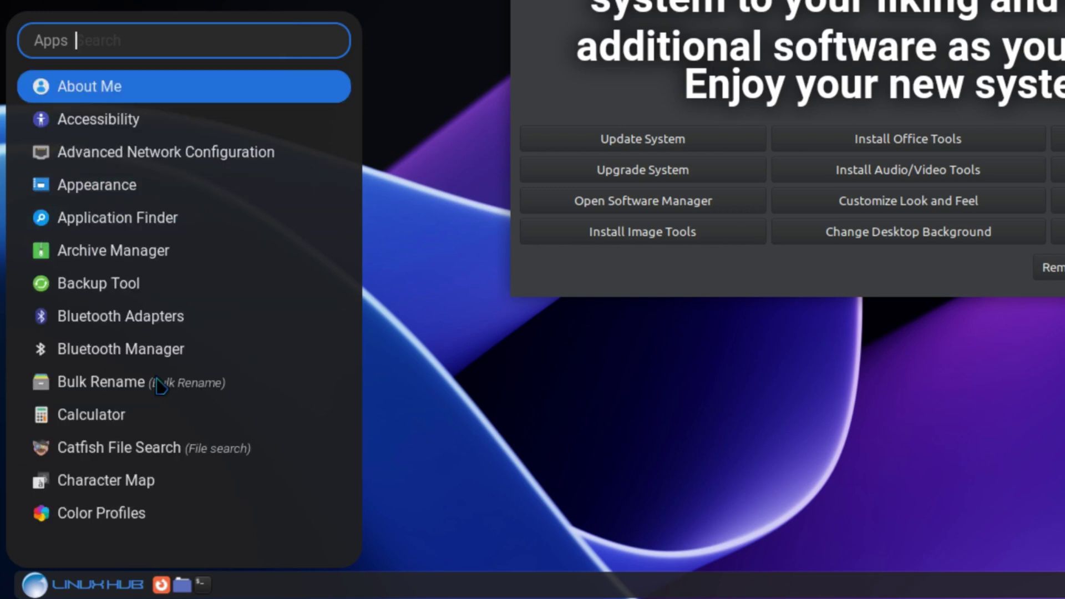
click(37, 580)
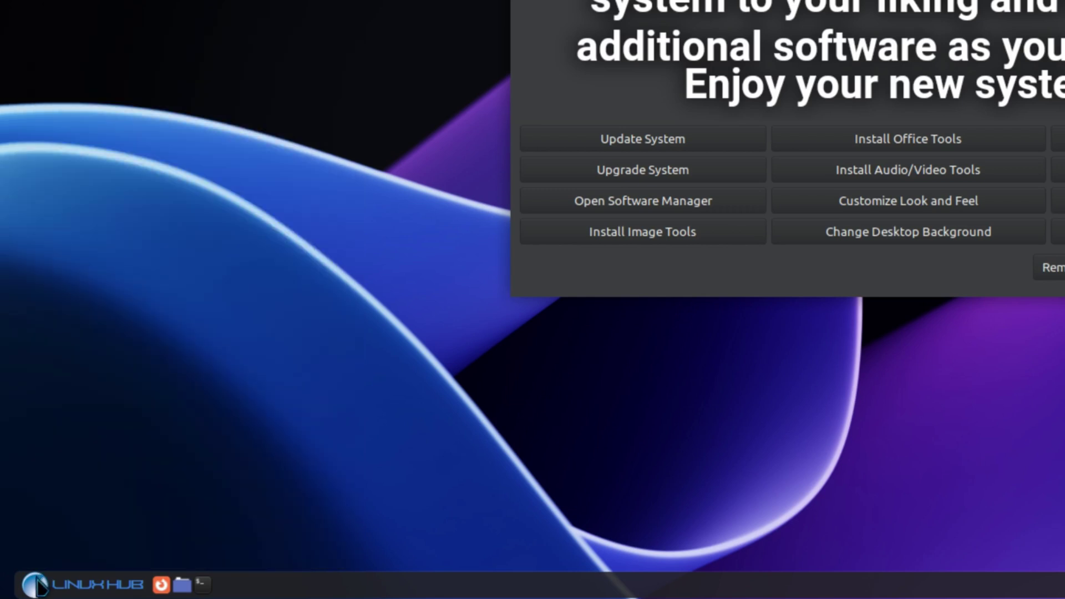
click(40, 586)
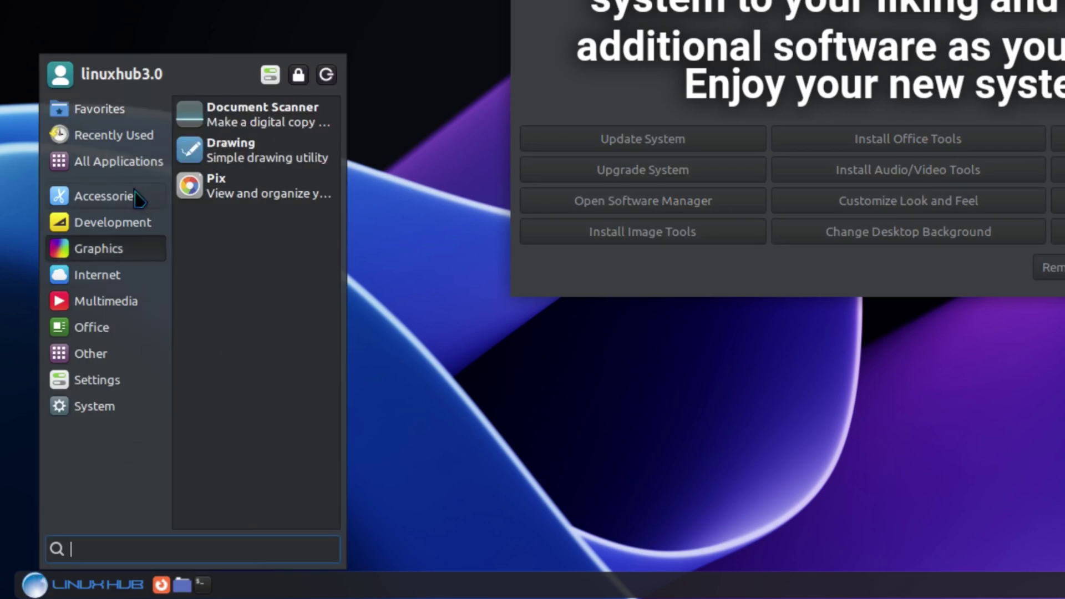
Browse the Accessories, Graphics, Internet, Office, Other, Settings and System categories, then close the menu.
mouse_move(135, 194)
mouse_move(99, 109)
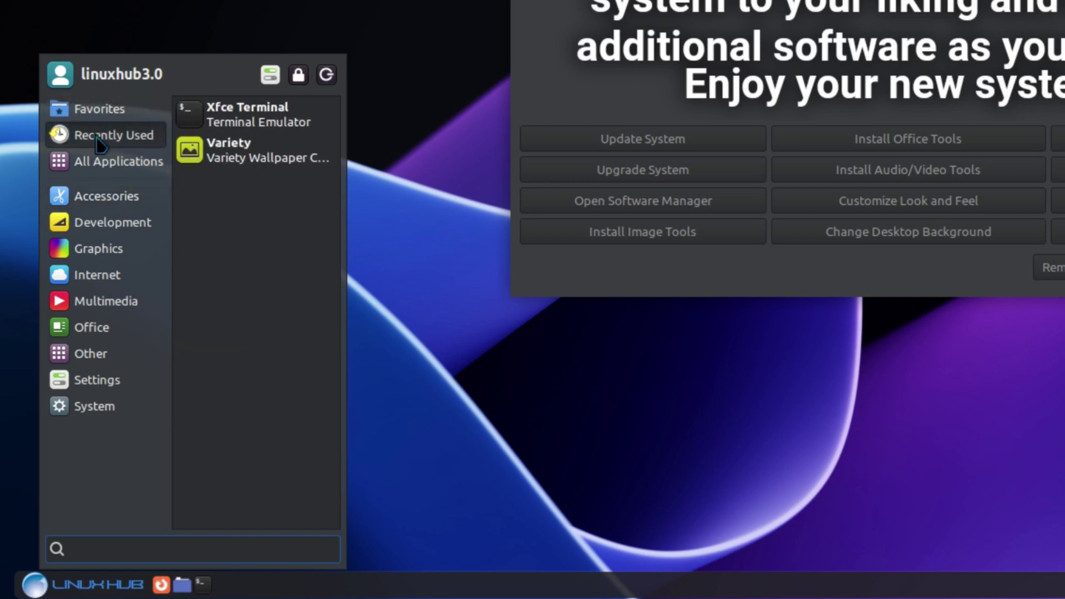
mouse_move(98, 207)
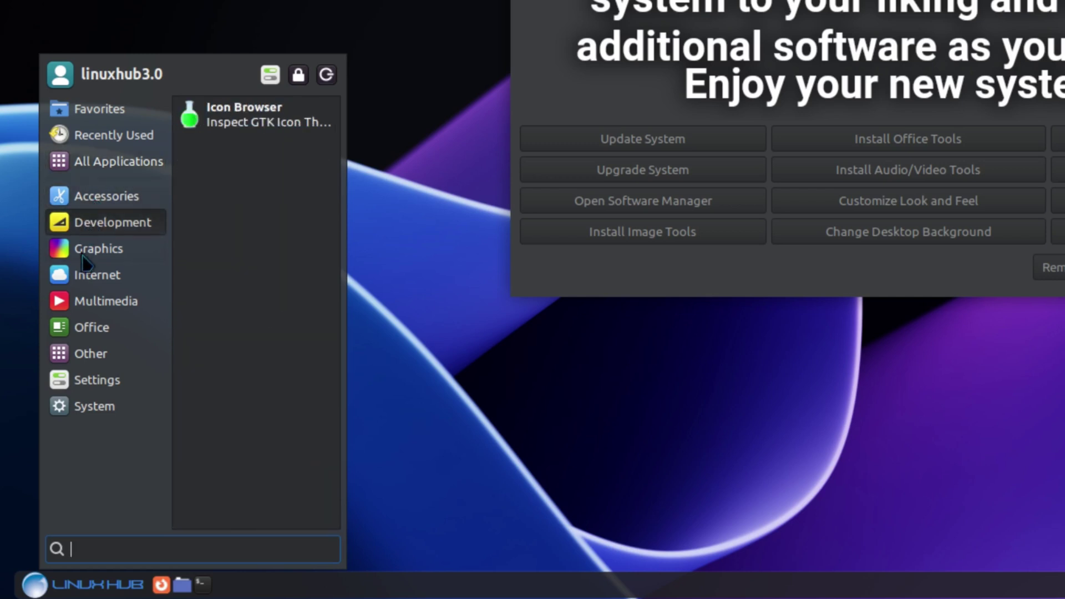
mouse_move(83, 258)
mouse_move(82, 282)
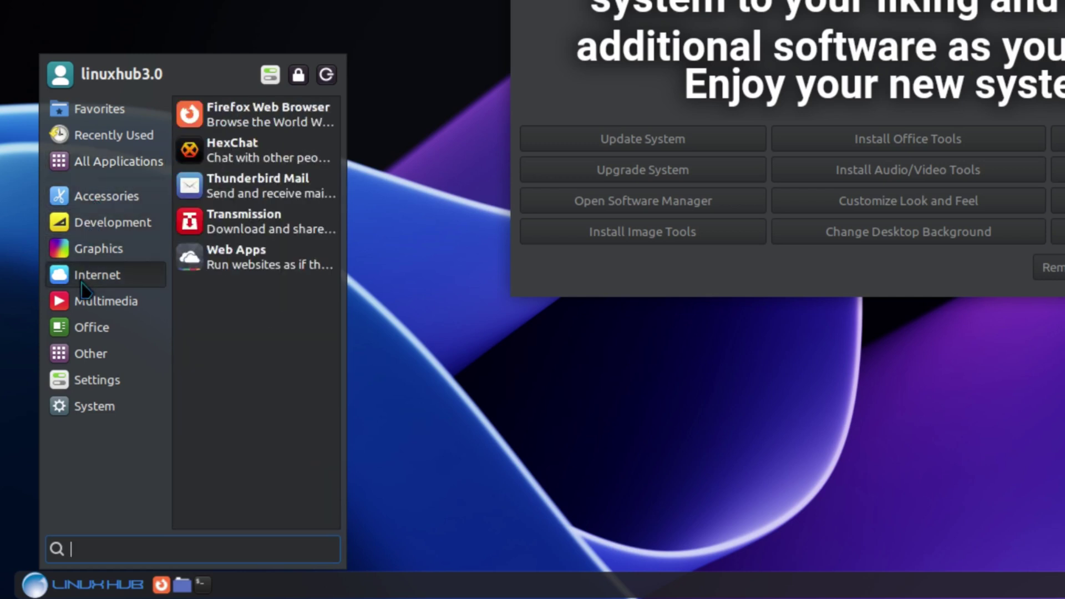
mouse_move(86, 310)
mouse_move(89, 339)
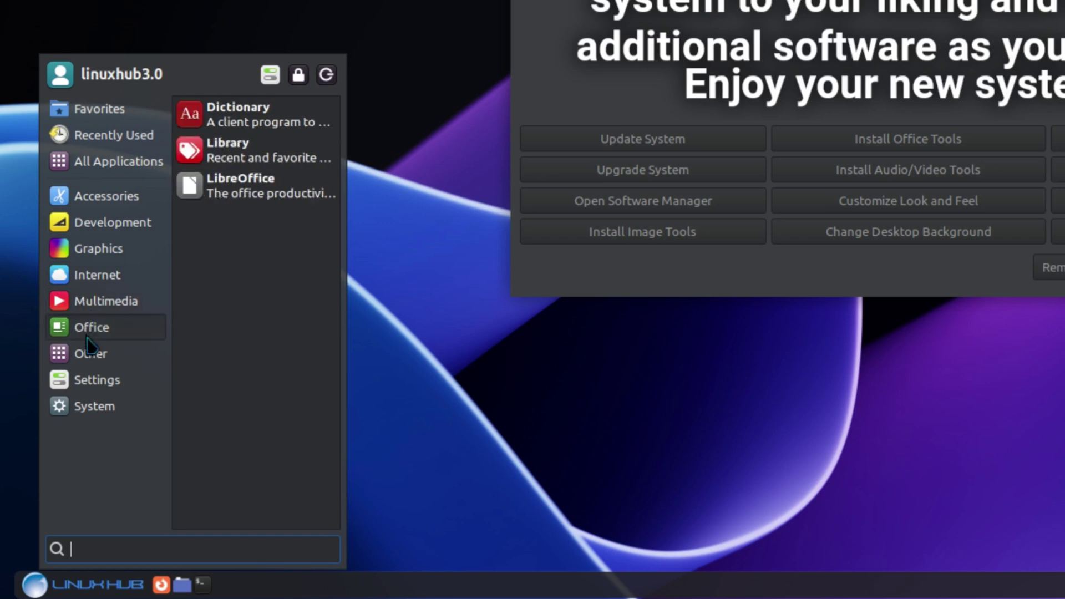
mouse_move(85, 362)
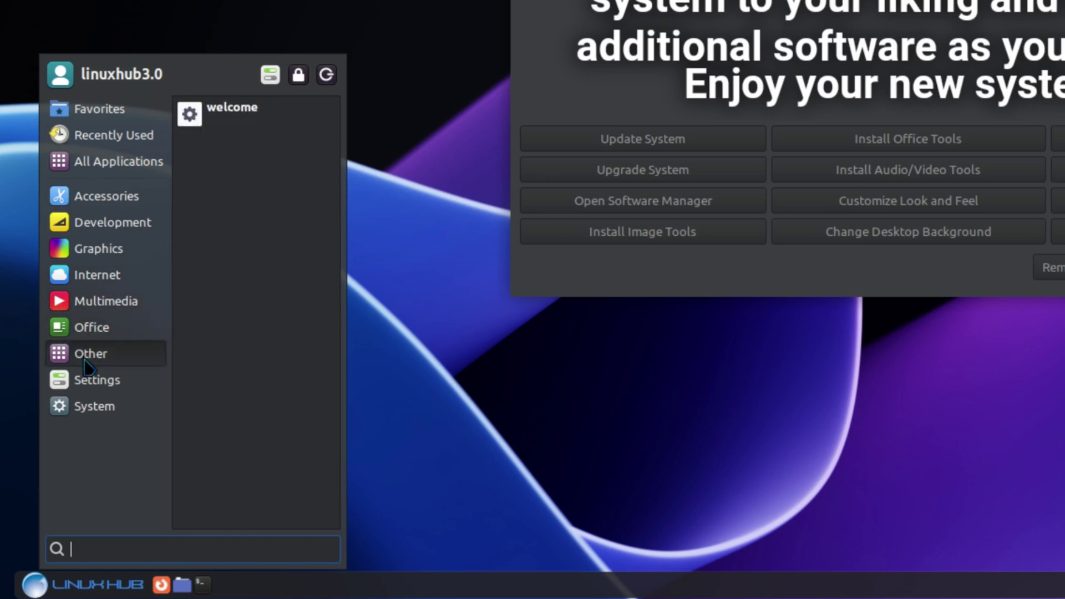
mouse_move(88, 395)
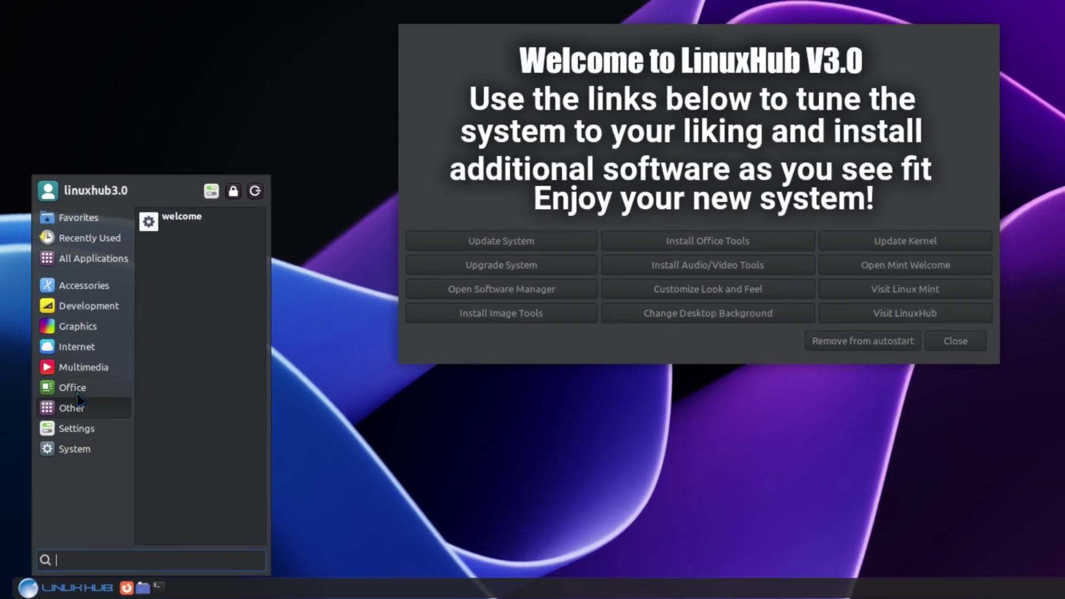
mouse_move(97, 333)
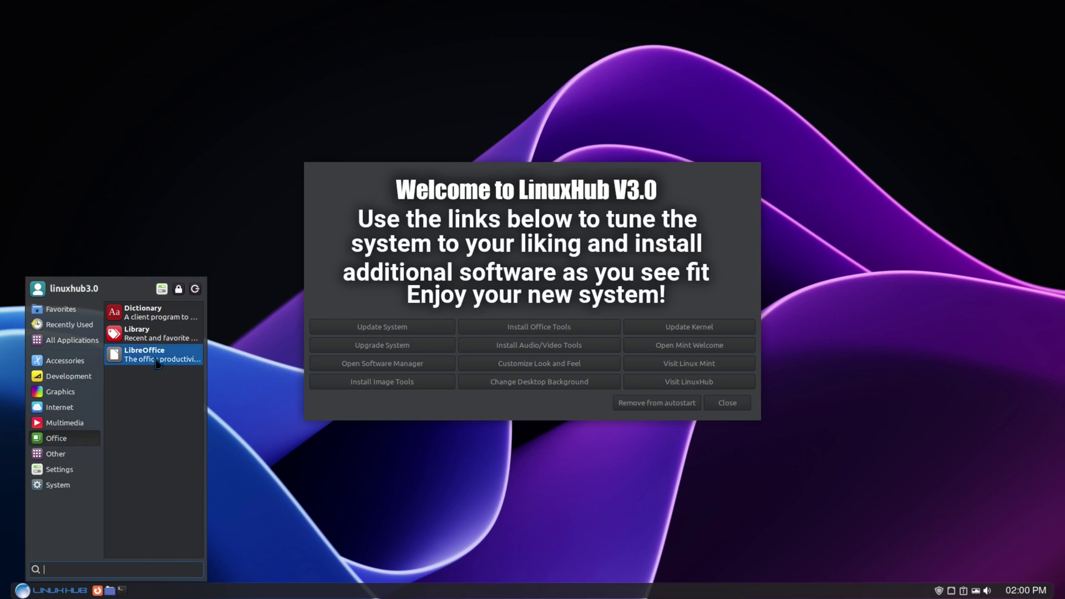
mouse_move(65, 425)
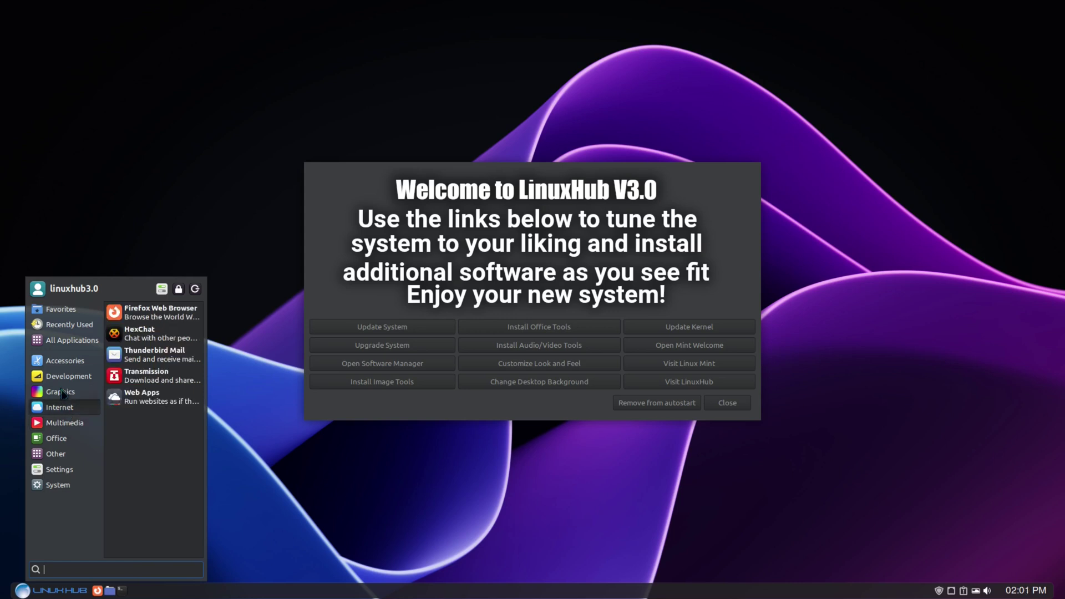
mouse_move(62, 390)
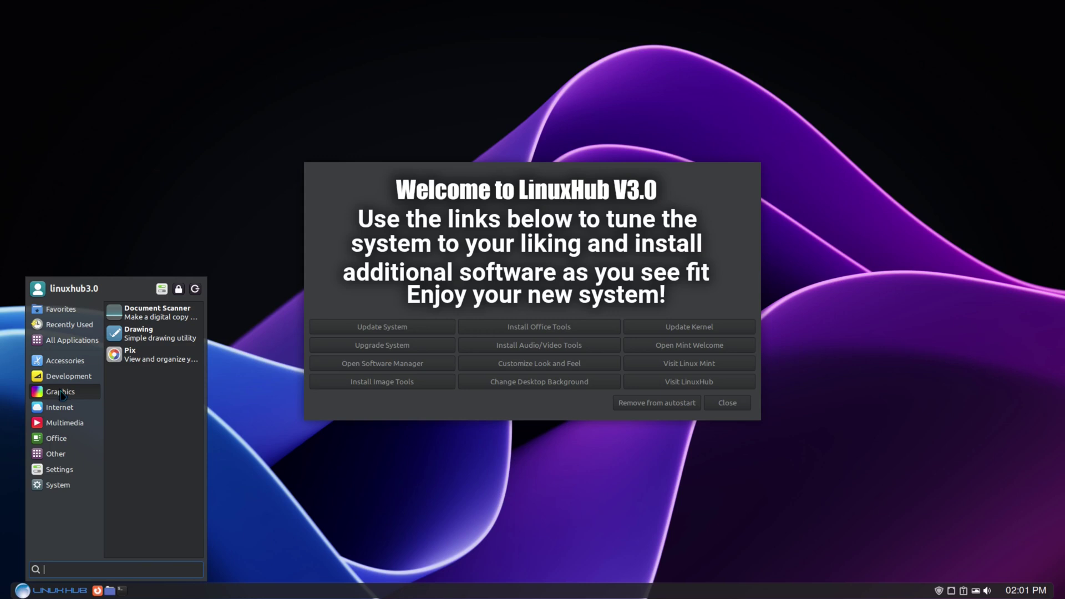
click(484, 270)
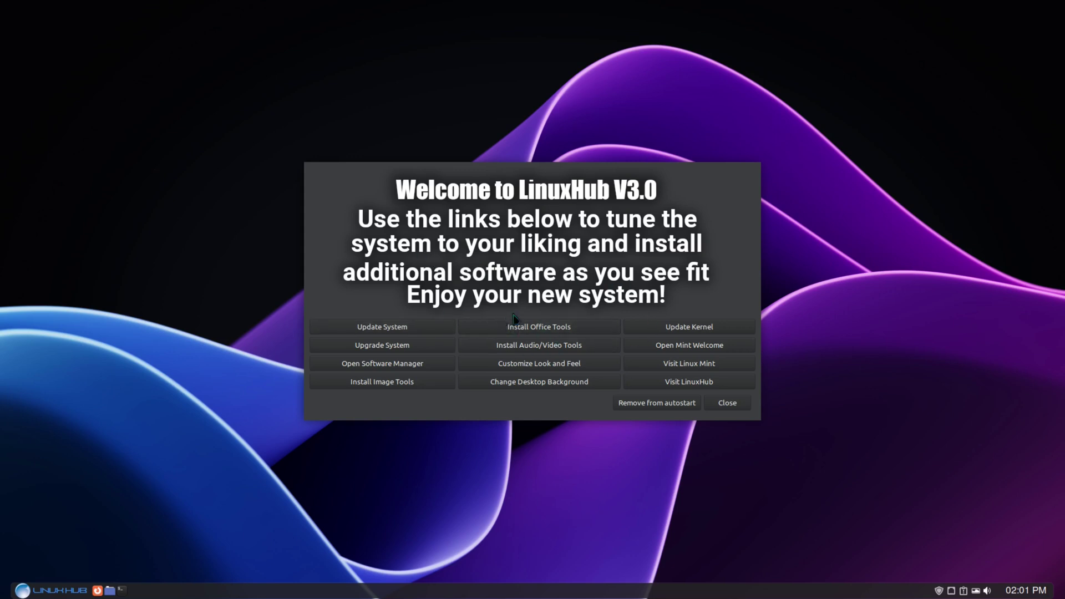
Refresh the package lists and run Upgrade System, authorising both with the sudo password.
click(365, 328)
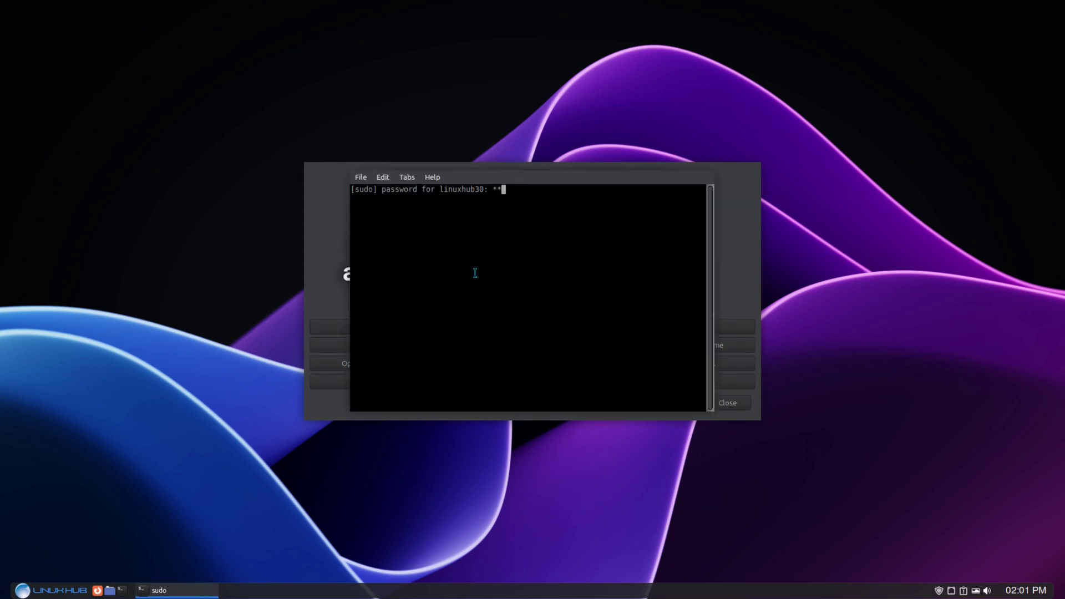
key(Return)
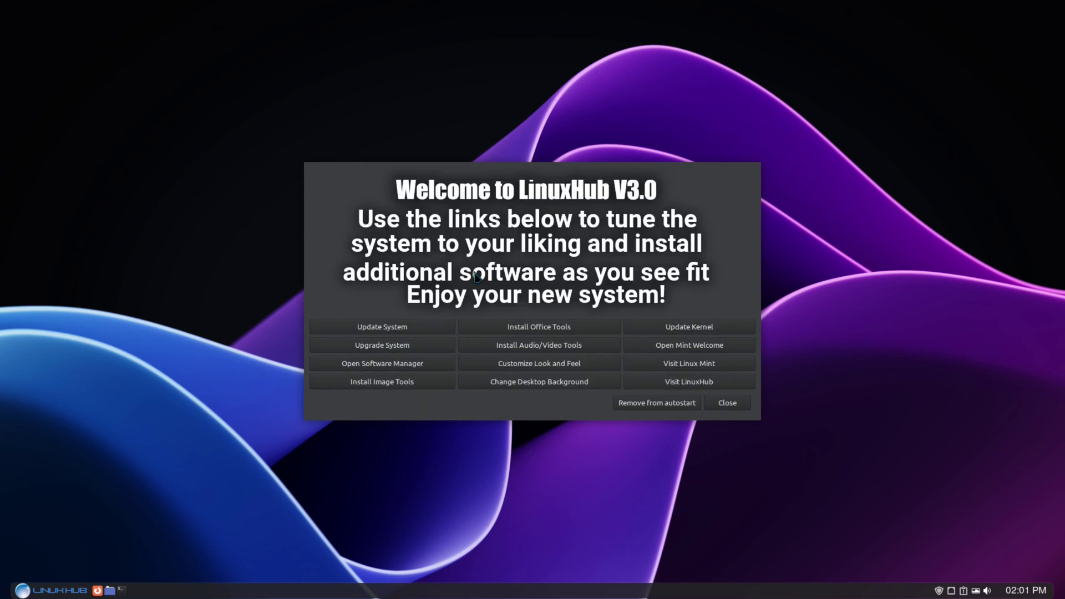
click(373, 345)
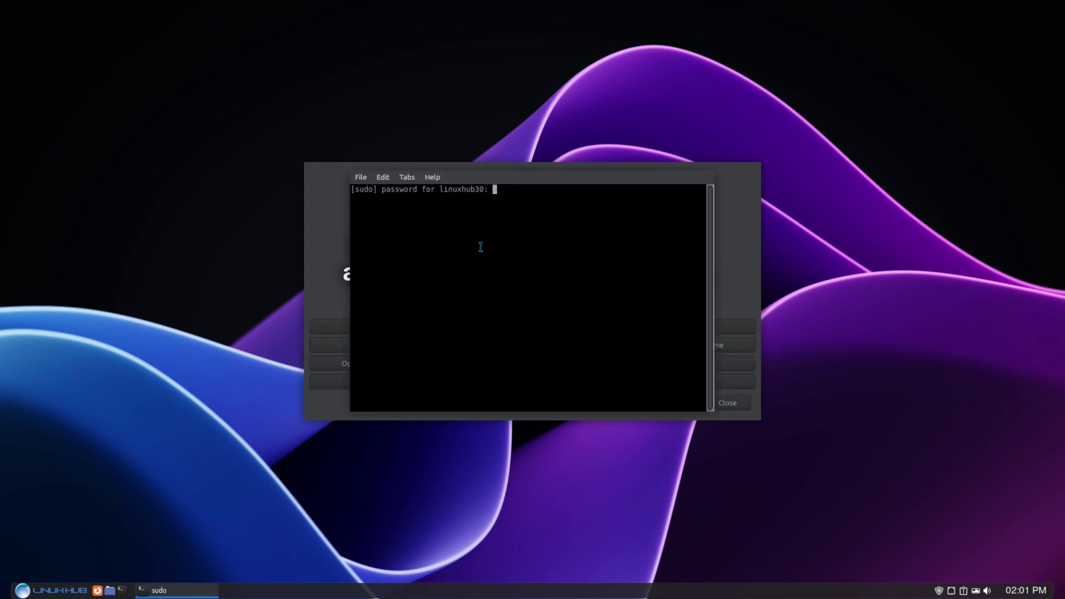
key(Return)
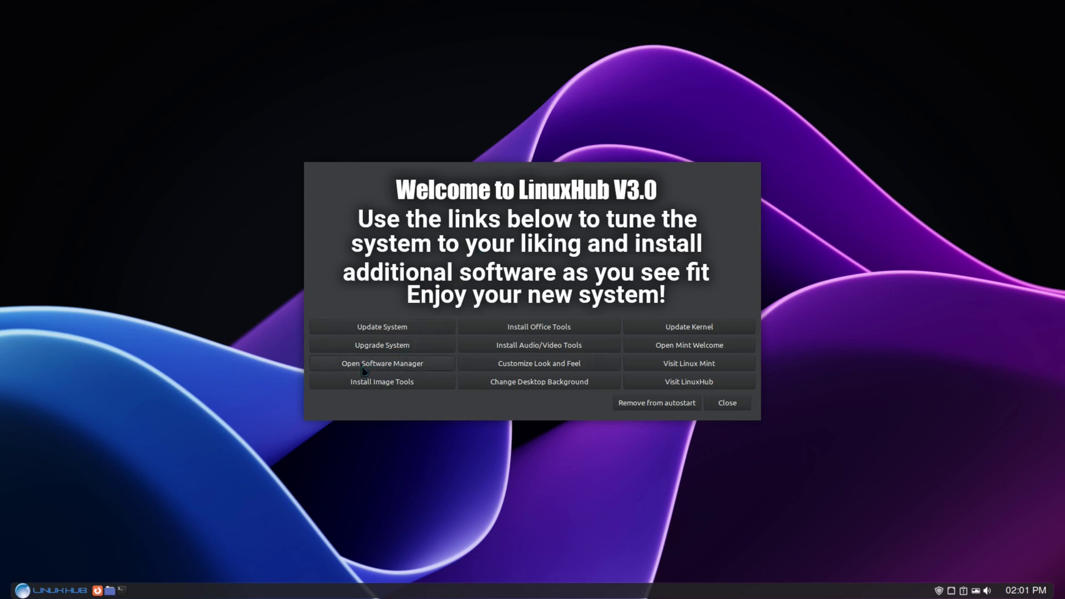
Launch Software Manager, move its window to the top-left, and bring the Welcome dialog forward.
click(373, 366)
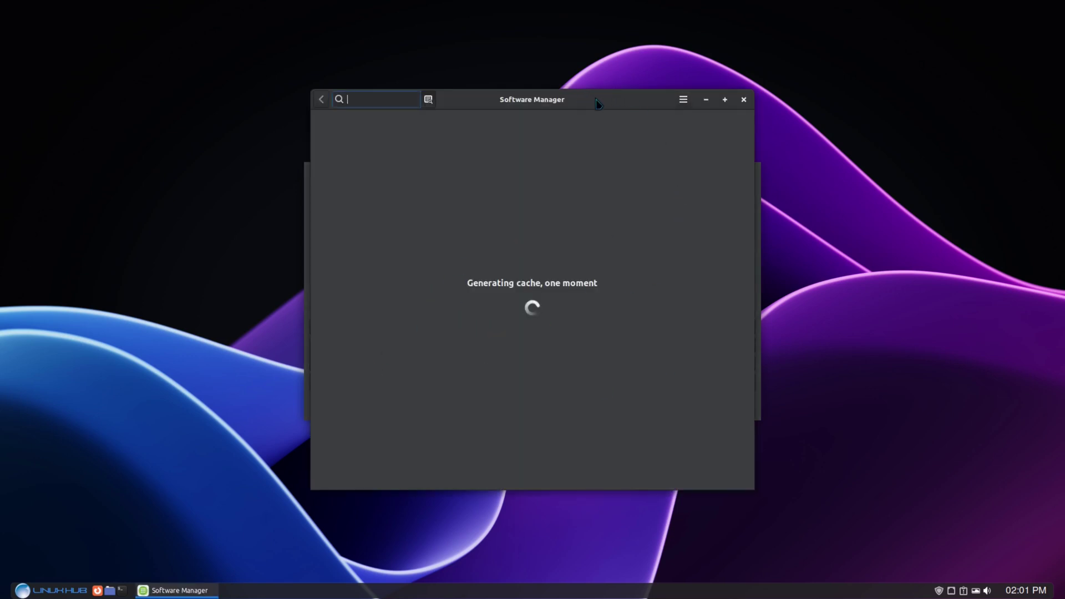
drag(552, 103, 287, 14)
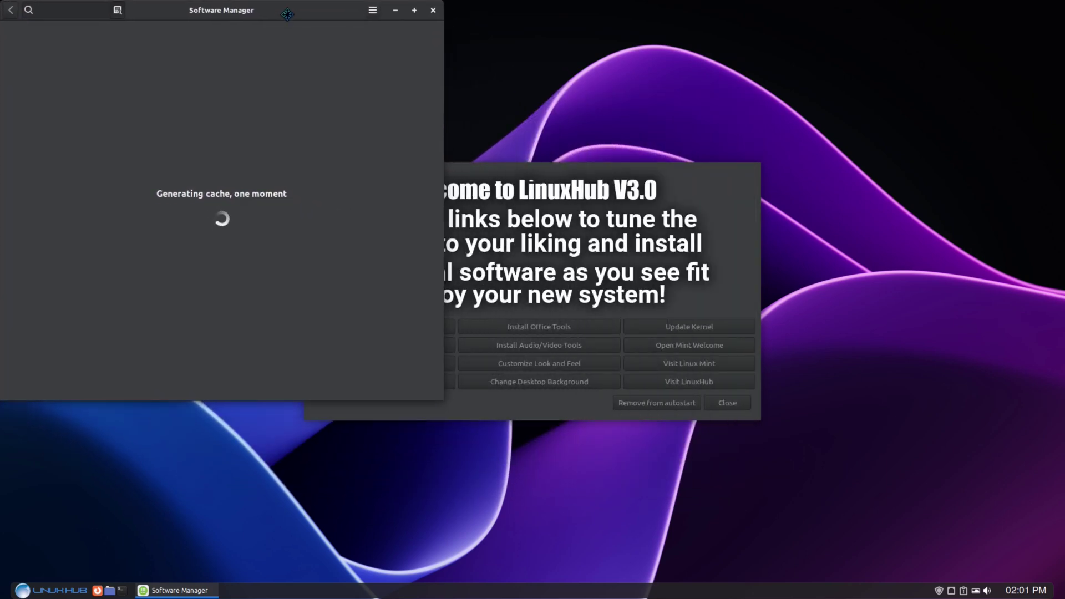
click(514, 208)
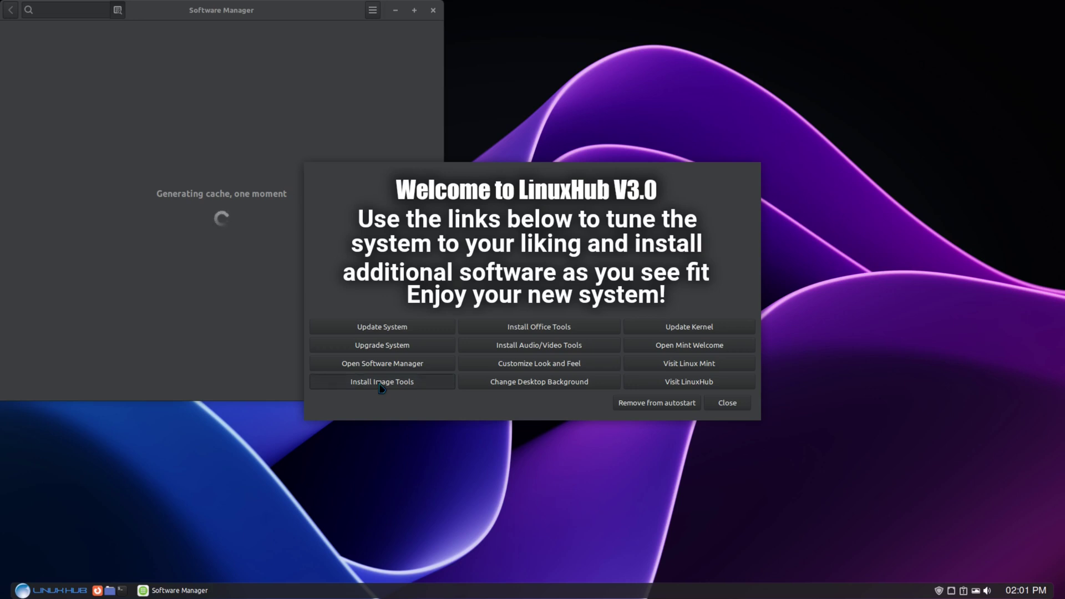
Start Install Image Tools for GIMP, Inkscape and Krita, authorising it with the sudo password.
click(382, 382)
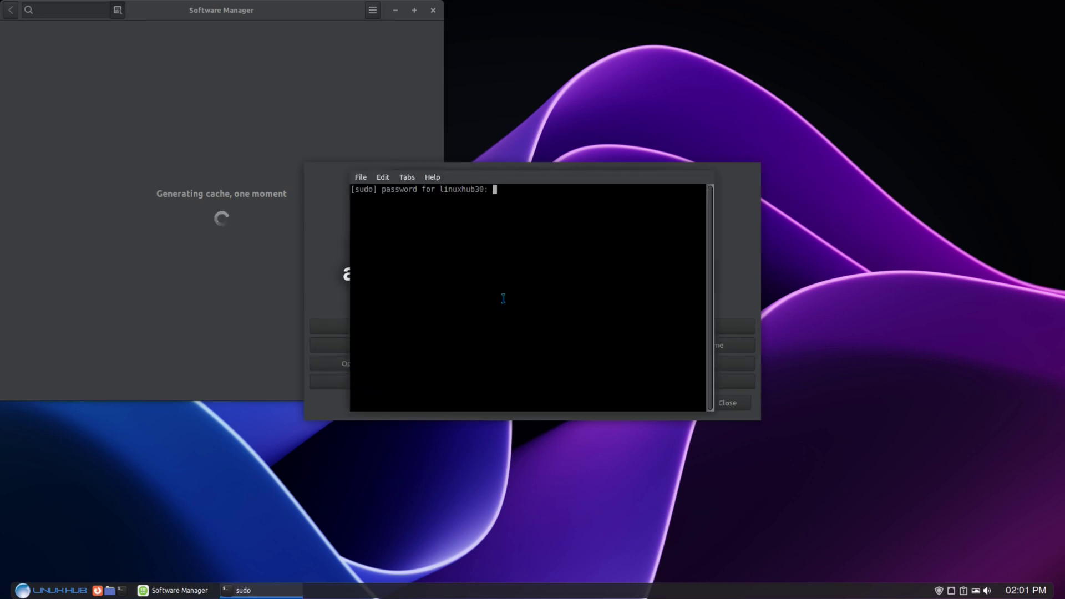
key(Return)
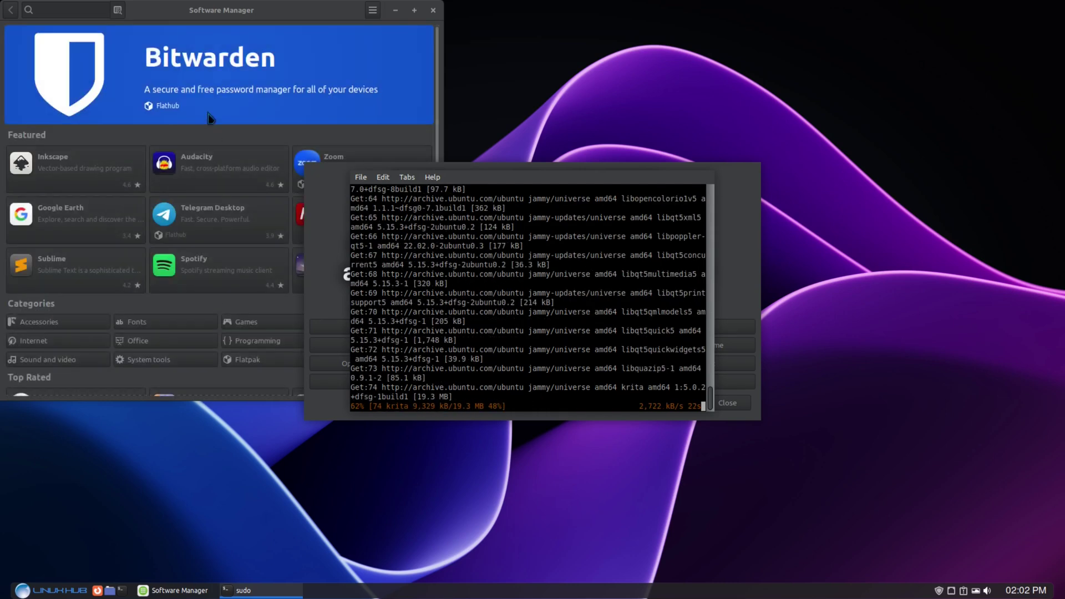
Bring Software Manager forward, maximize it, and scroll through the featured app catalogue.
click(226, 6)
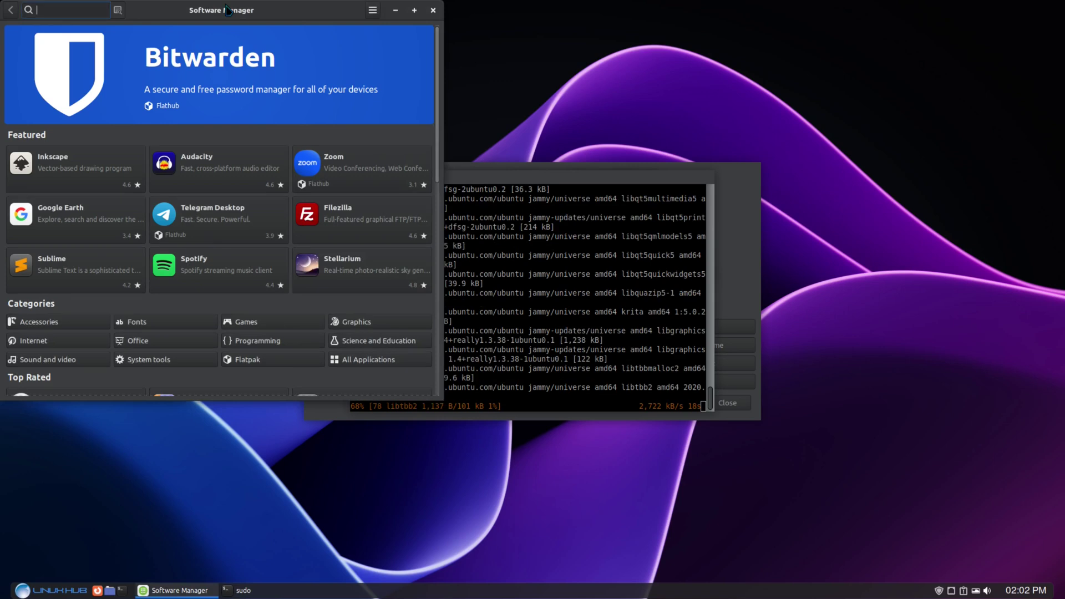
double_click(272, 10)
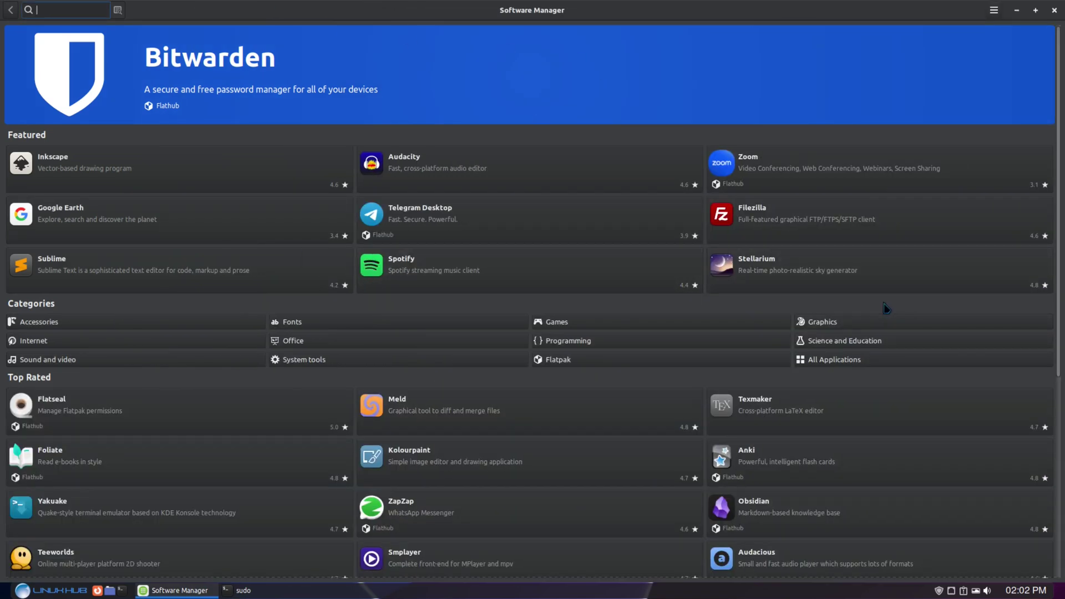
scroll(886, 309, down, 5)
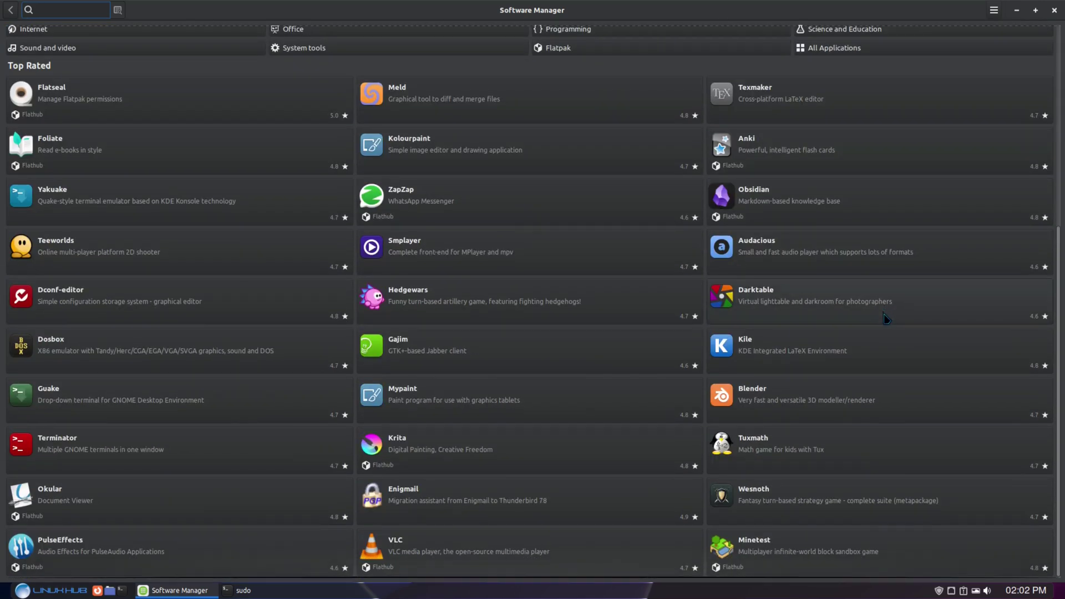
scroll(879, 336, up, 5)
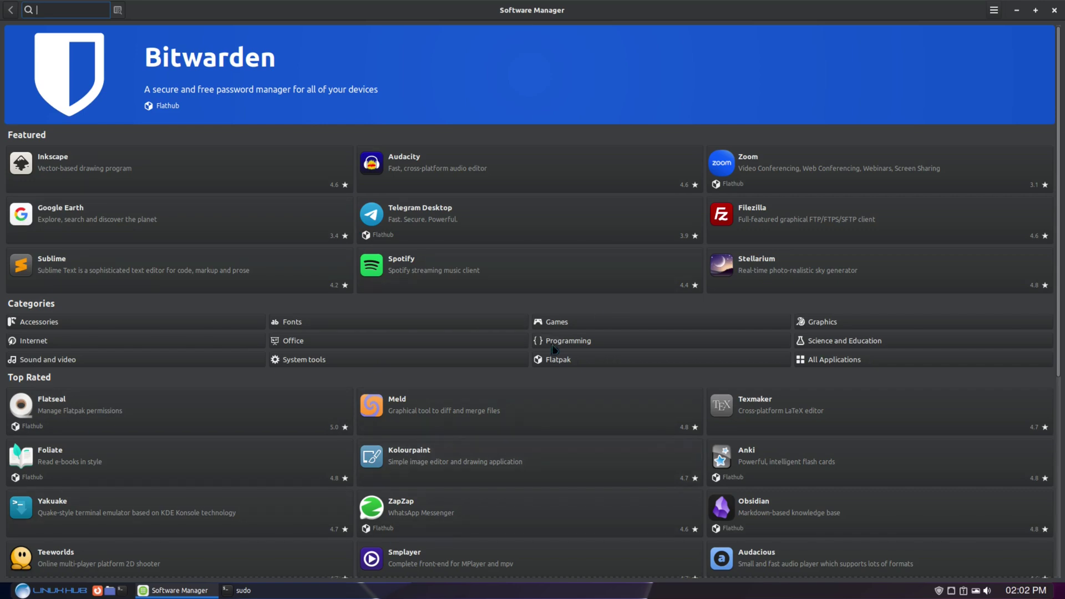
scroll(549, 346, down, 5)
scroll(547, 424, up, 5)
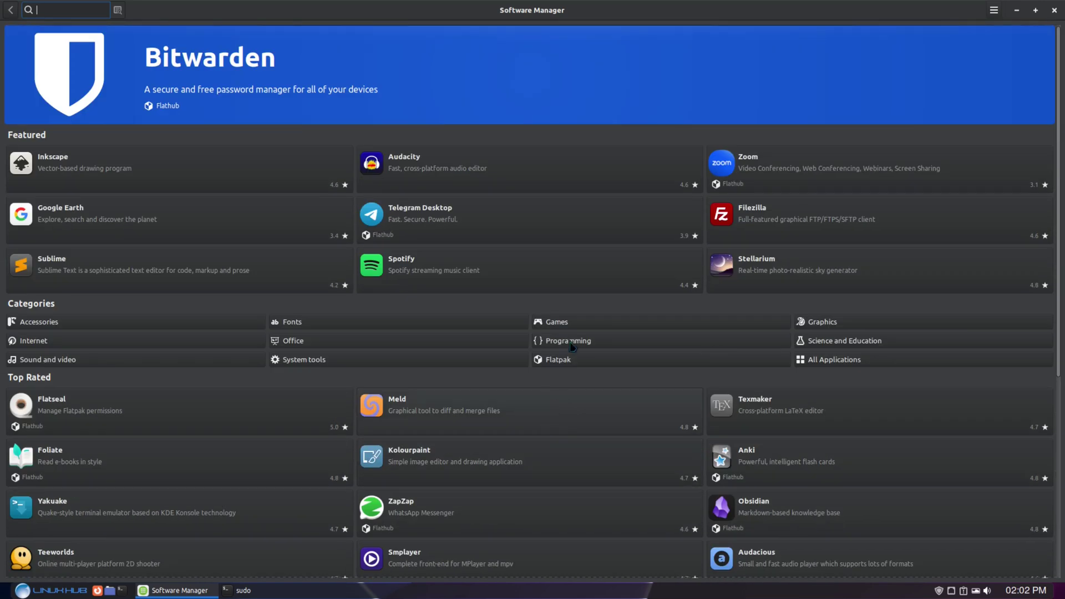
View Software Manager's About information, dismiss it, and close Software Manager.
click(995, 12)
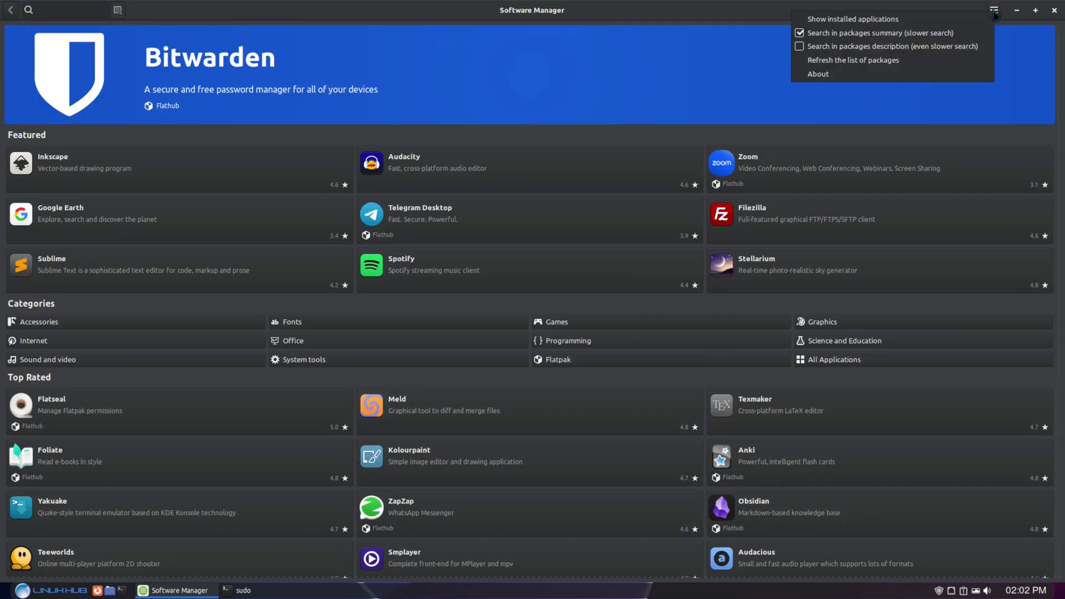
click(820, 77)
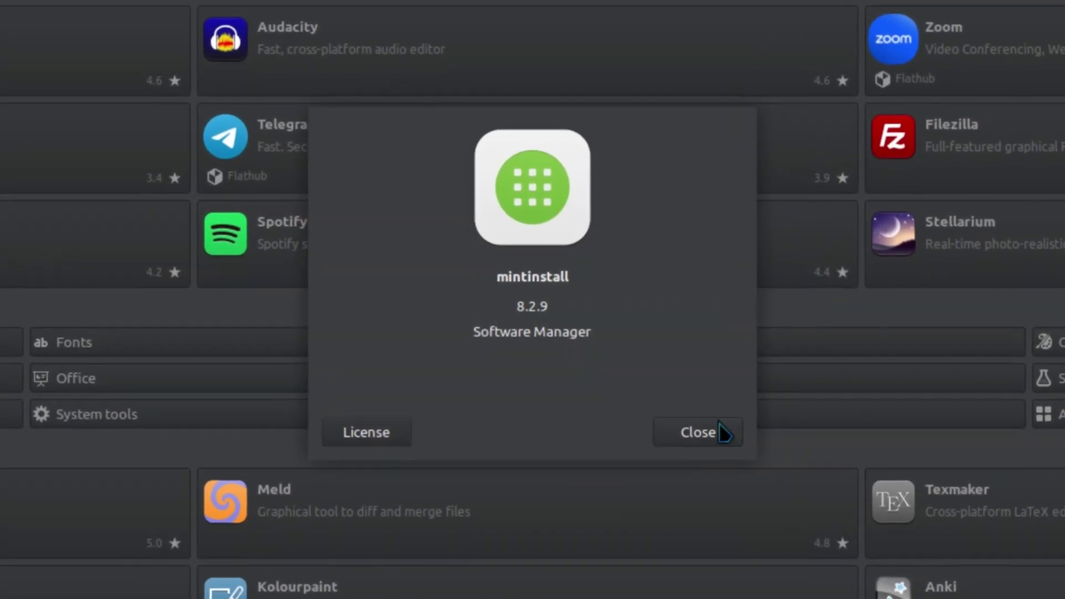
click(688, 432)
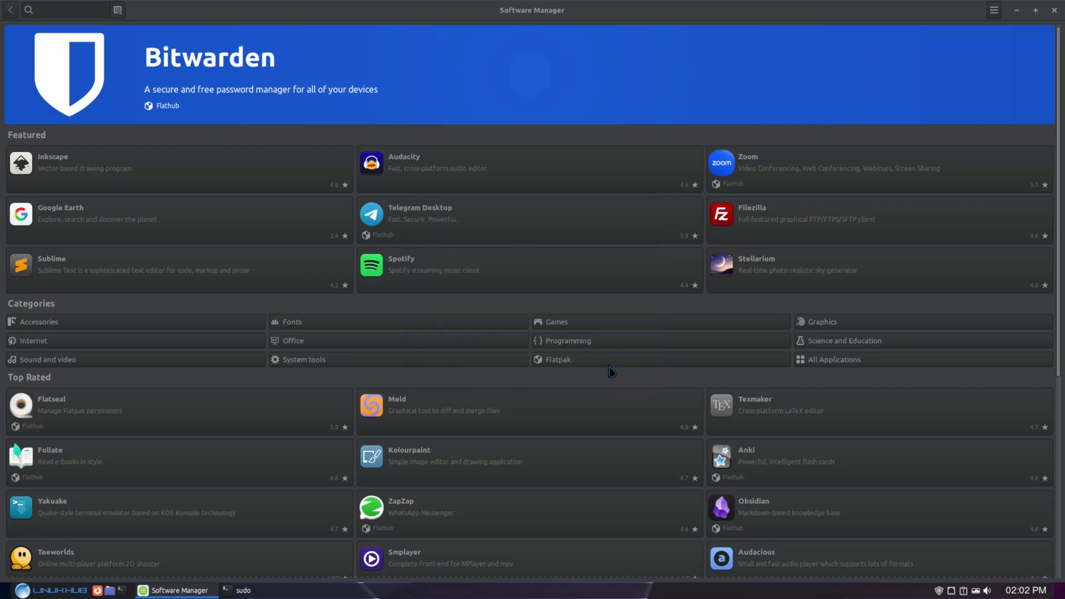
click(1055, 11)
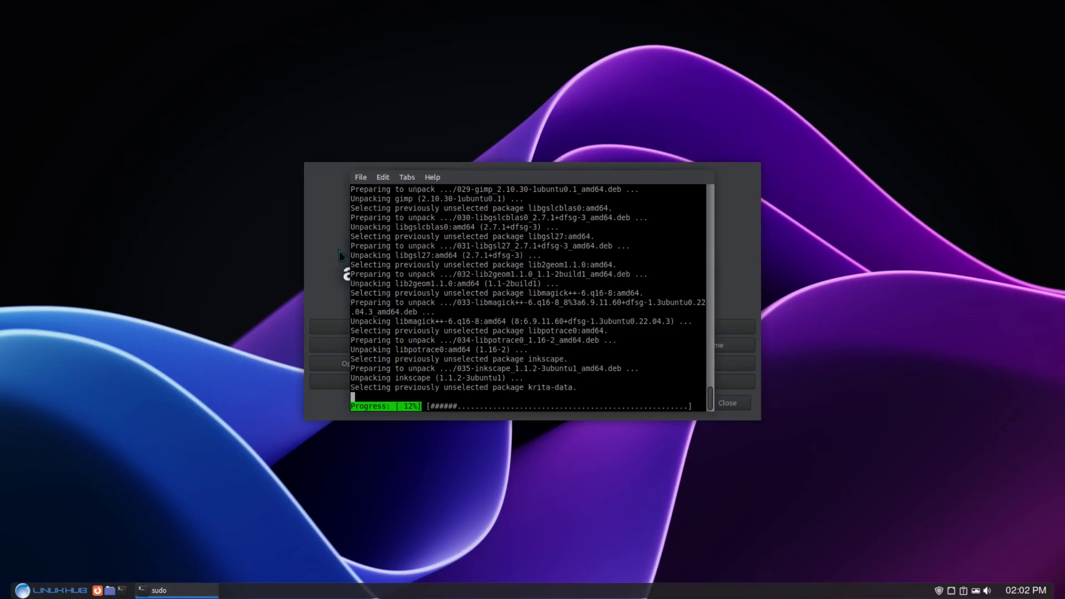
Open Appearance settings and preview the Adapta, Adapta-Eta, Adapta-Nokto and Adapta-Nokto-Eta styles.
click(324, 222)
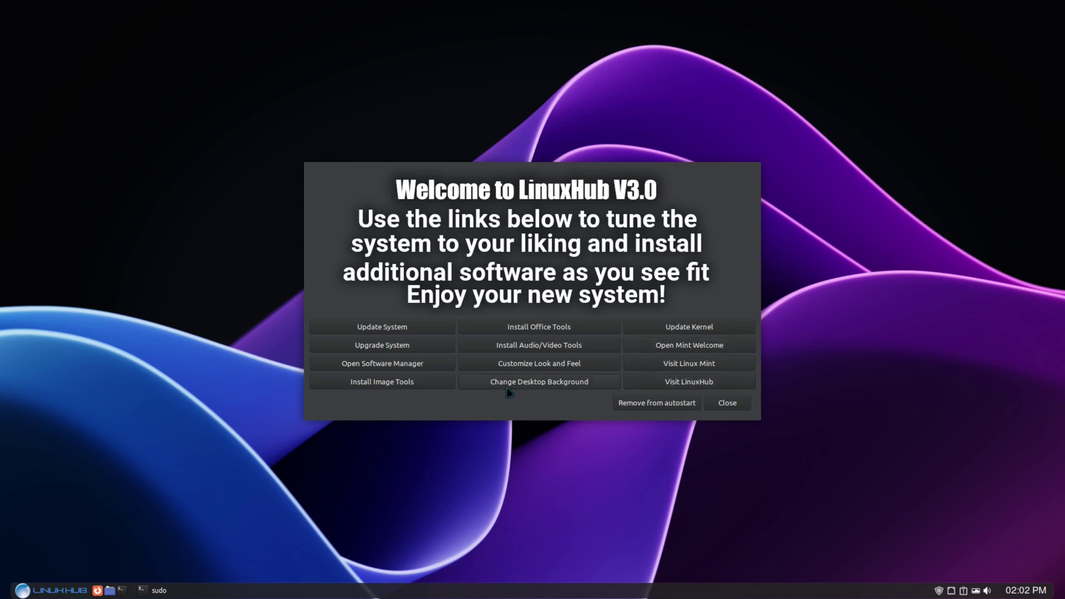
click(519, 365)
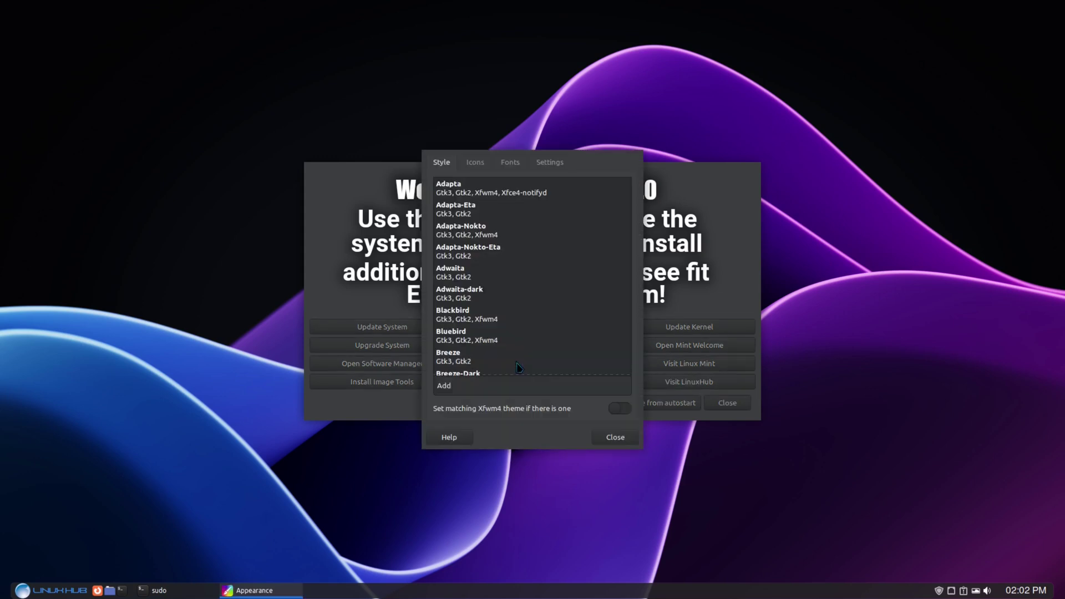
click(457, 192)
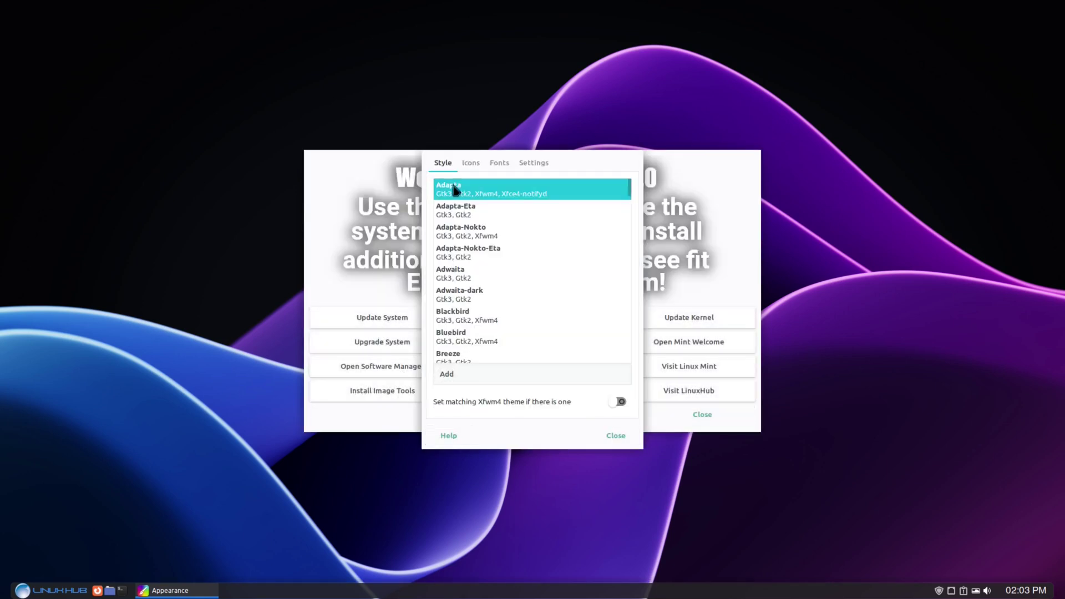
click(457, 212)
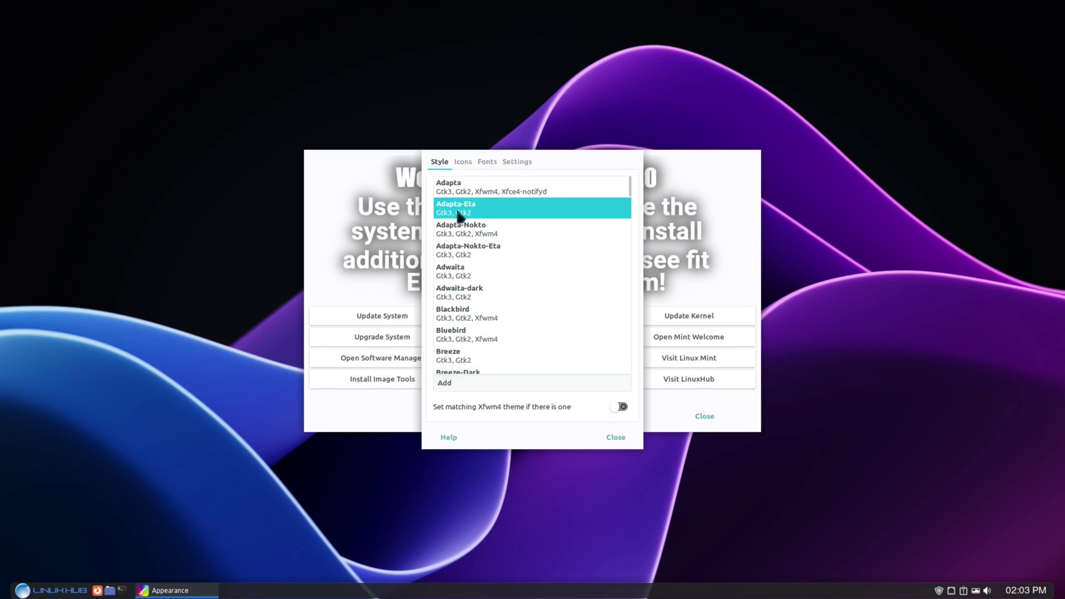
click(459, 235)
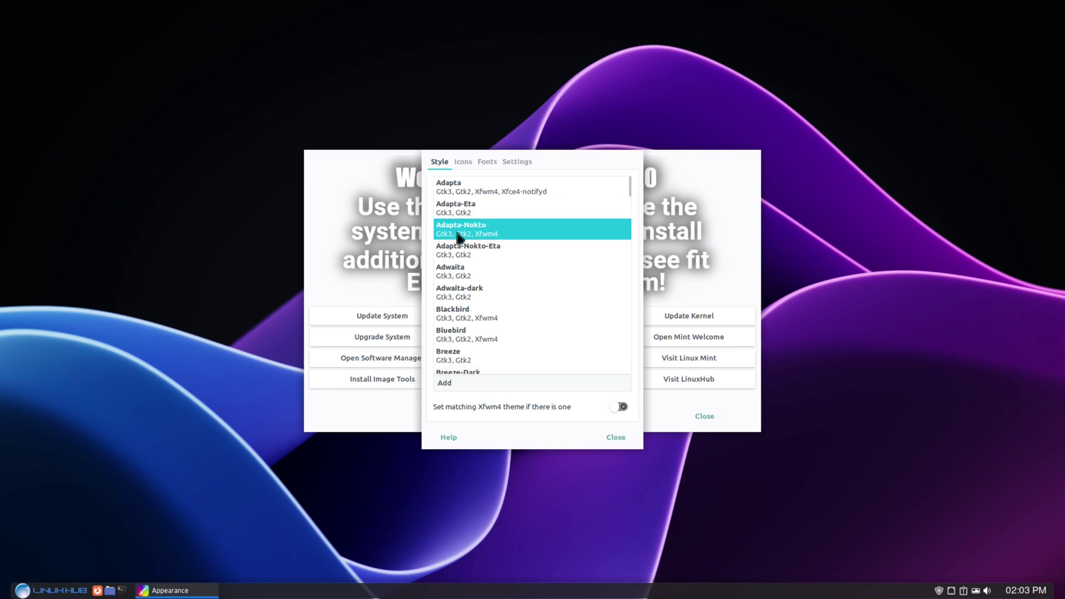
click(459, 253)
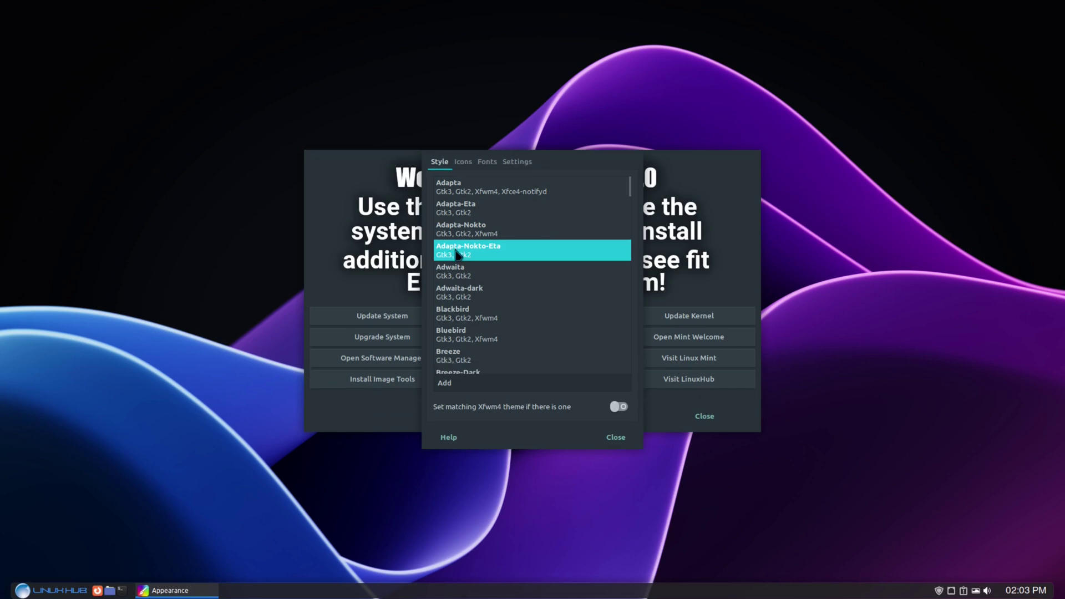
Preview Adwaita, Adwaita-dark and Blackbird, then apply Greybird-dark and close Appearance settings.
click(461, 272)
click(465, 298)
click(456, 328)
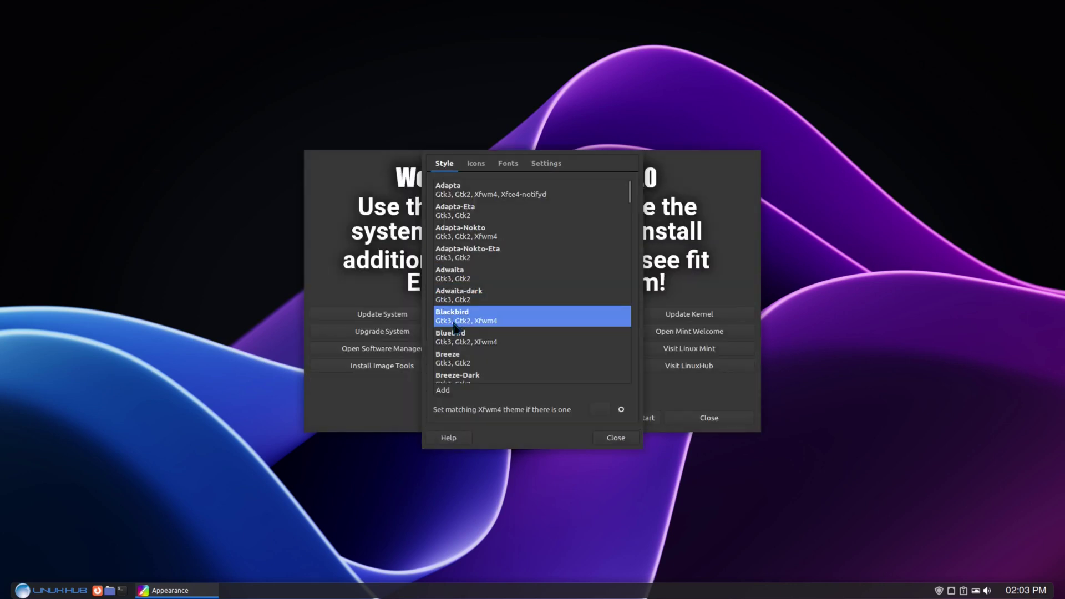
scroll(561, 336, down, 2)
scroll(562, 336, down, 3)
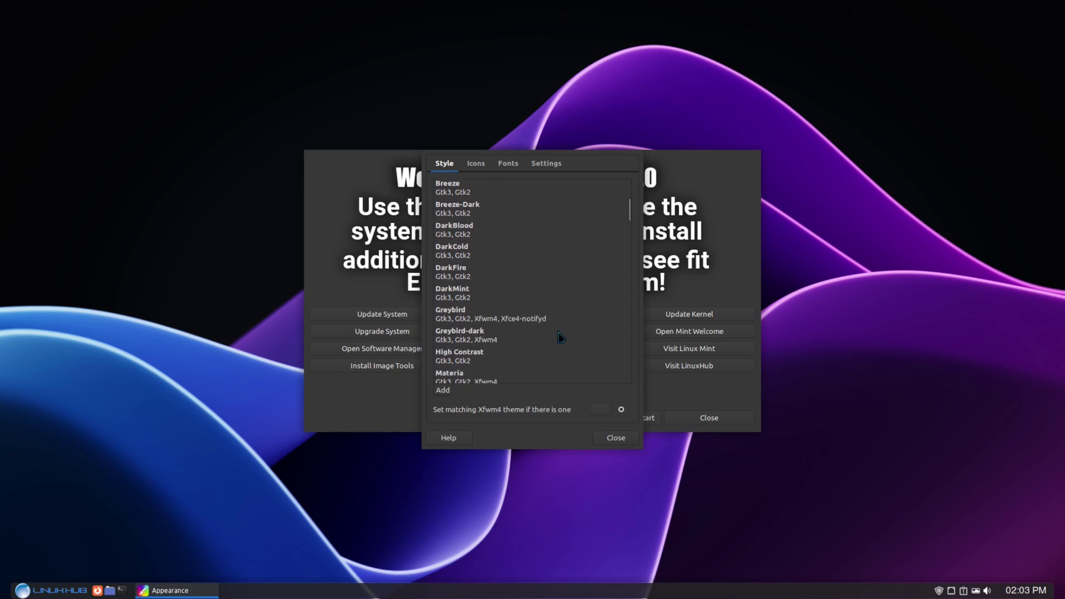
click(456, 335)
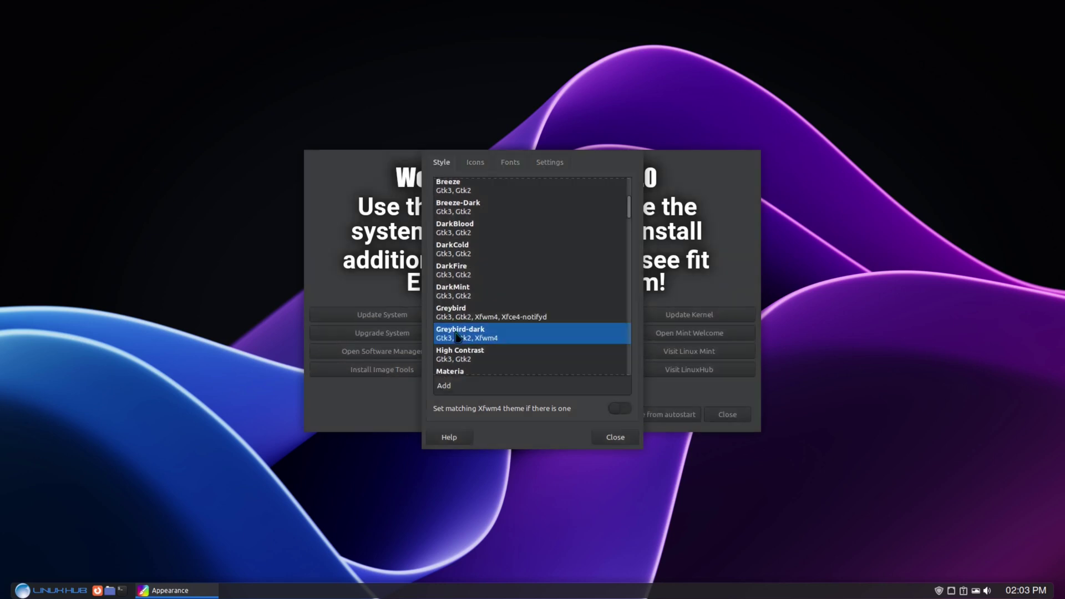
click(616, 438)
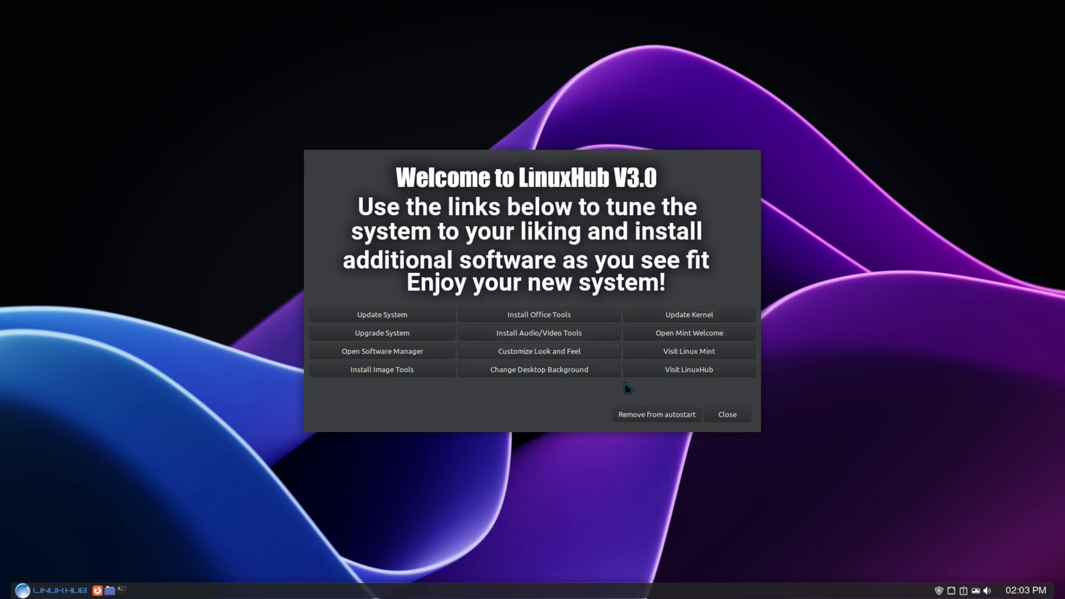
In Variety, try the teal network, skyscrapers, water heart, soldier and purple machine wallpapers.
click(524, 371)
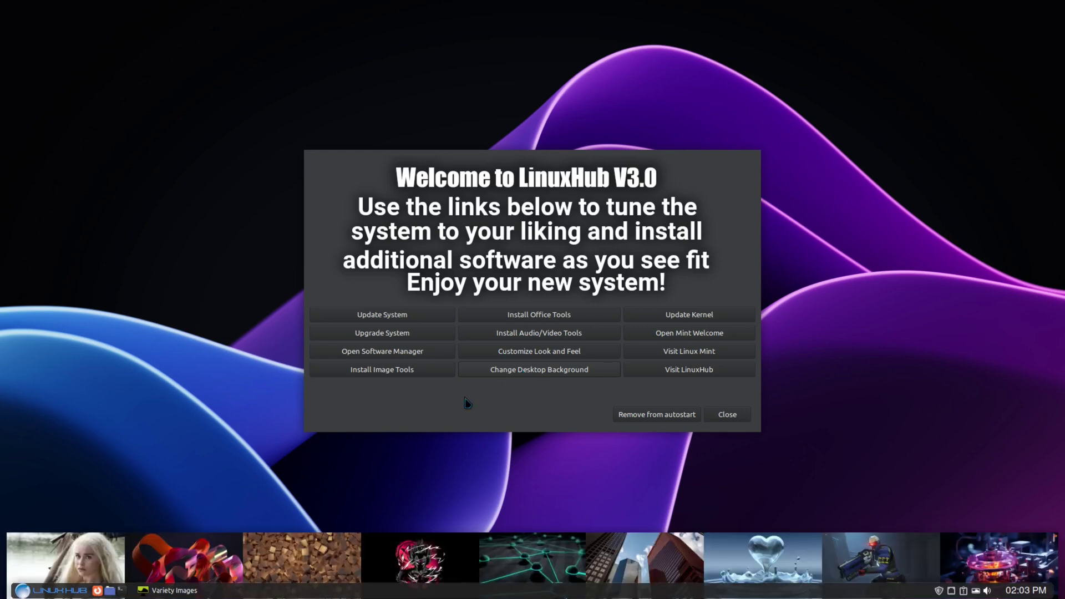
click(512, 569)
click(655, 563)
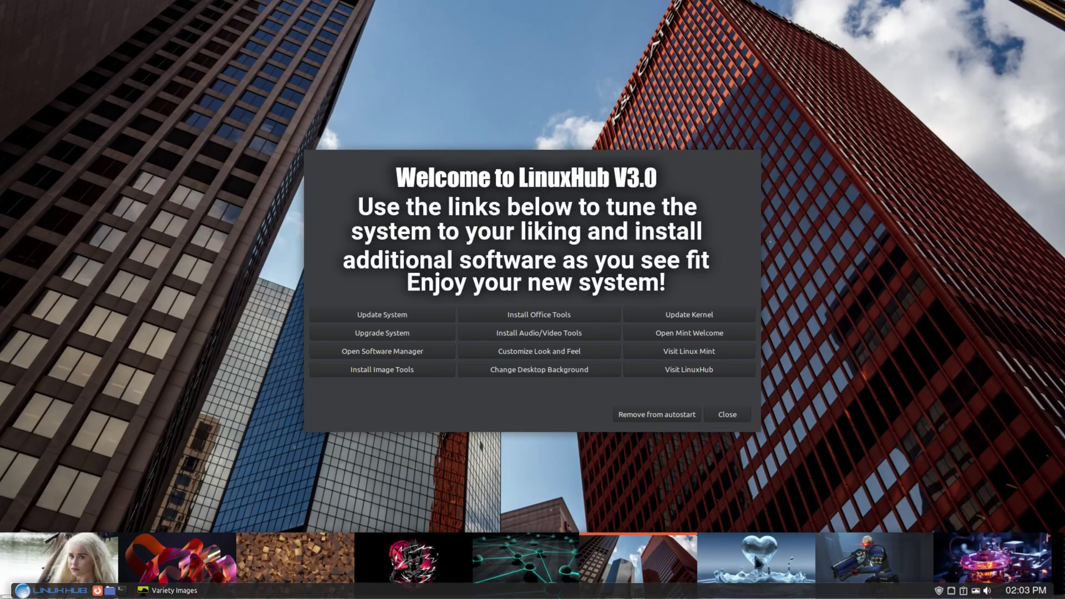
click(754, 553)
click(844, 557)
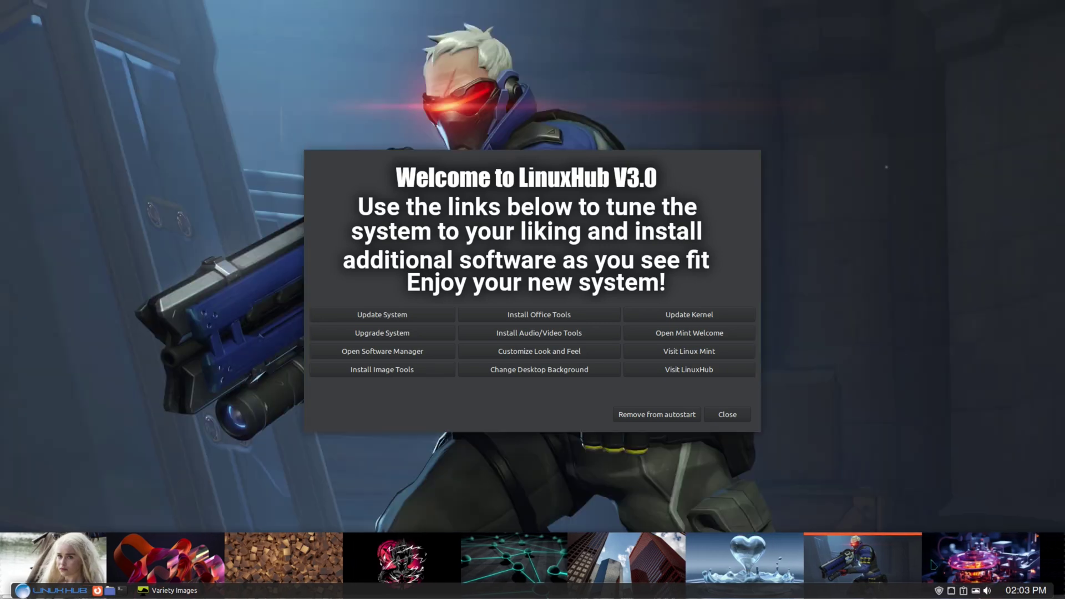
scroll(843, 557, down, 3)
click(844, 558)
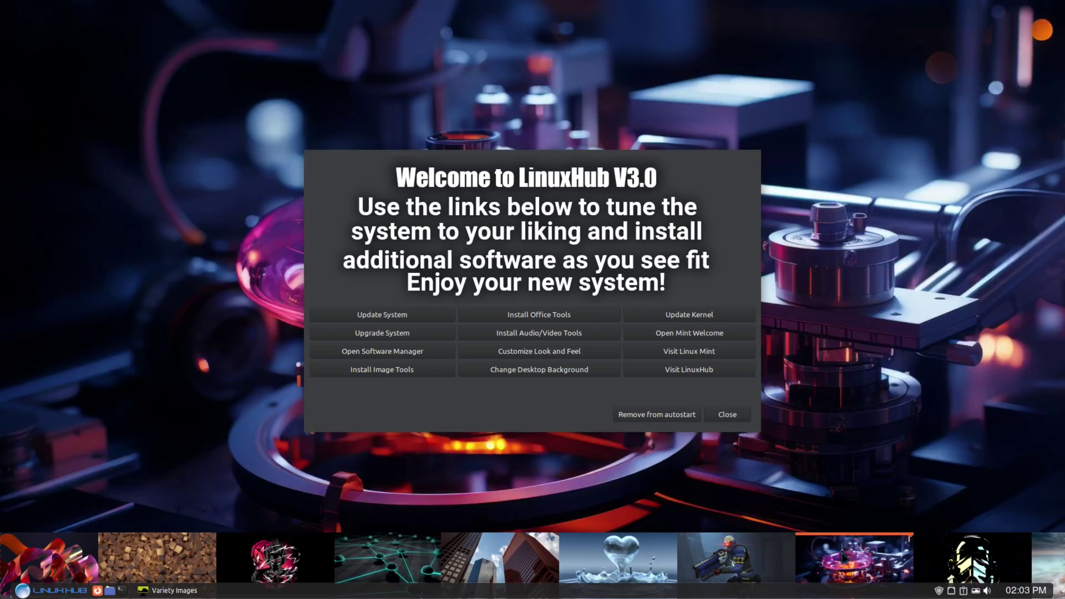
scroll(842, 556, down, 2)
scroll(783, 558, down, 2)
Try the dark helmet, sea, autumn forest, dark Spider-Man and cubes wallpapers.
click(782, 557)
click(932, 561)
scroll(934, 563, down, 2)
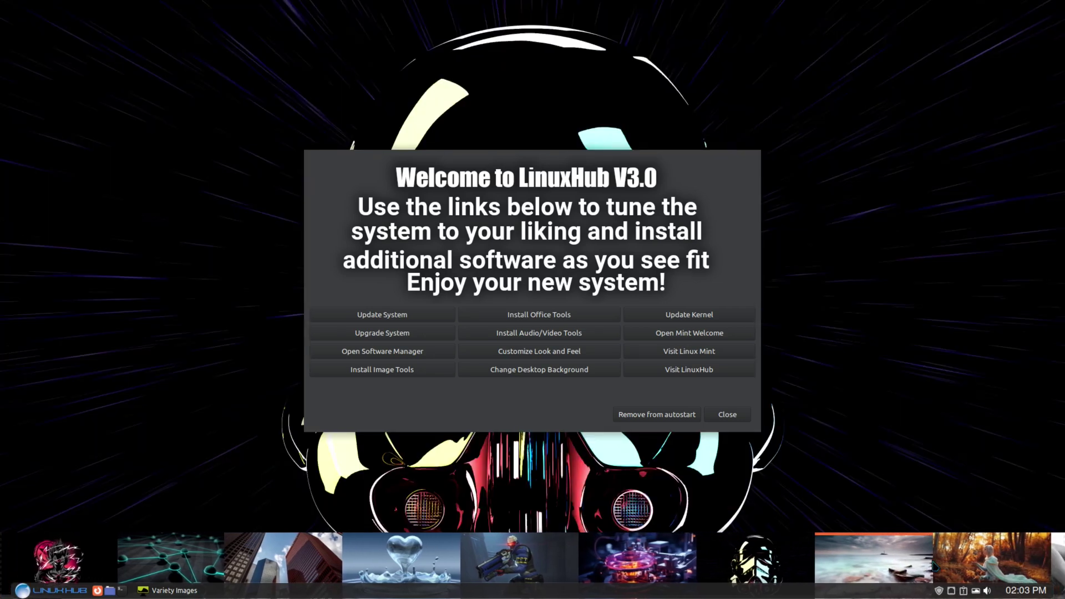
click(934, 566)
scroll(944, 566, down, 2)
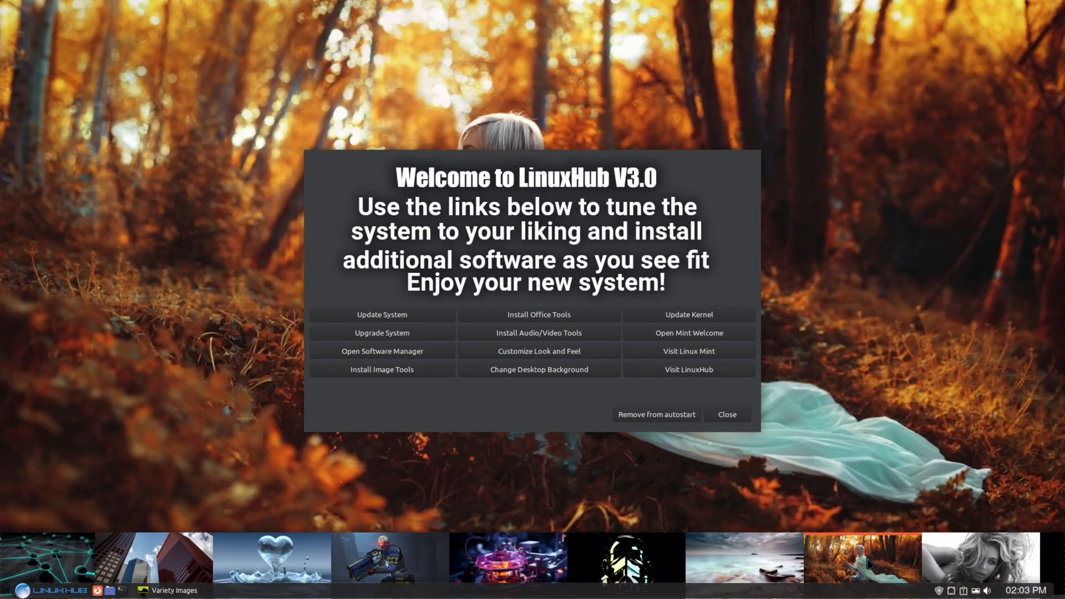
scroll(968, 566, down, 2)
click(861, 565)
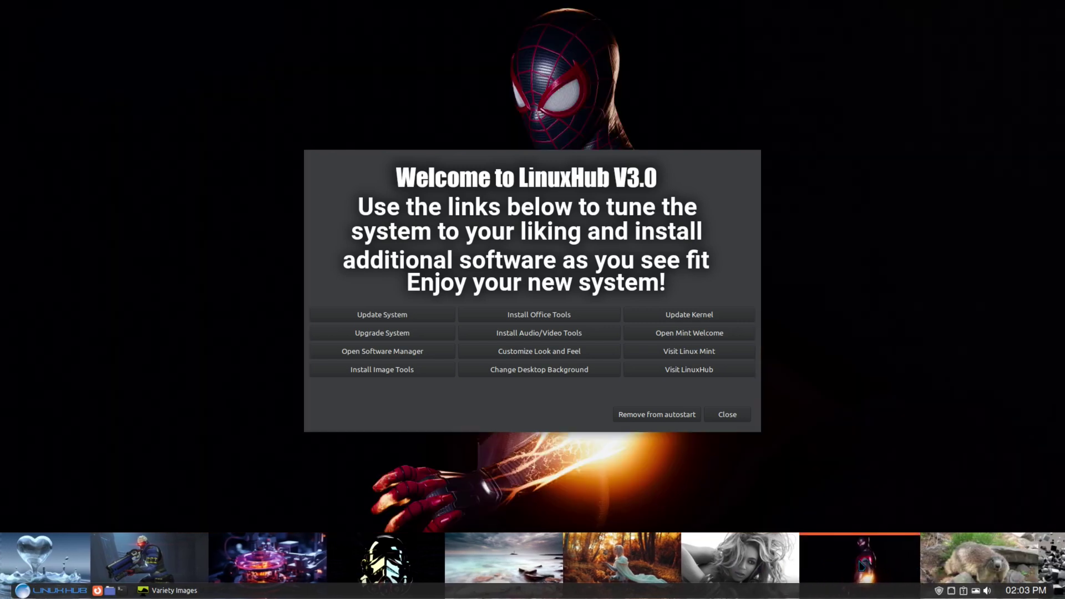
scroll(861, 564, down, 4)
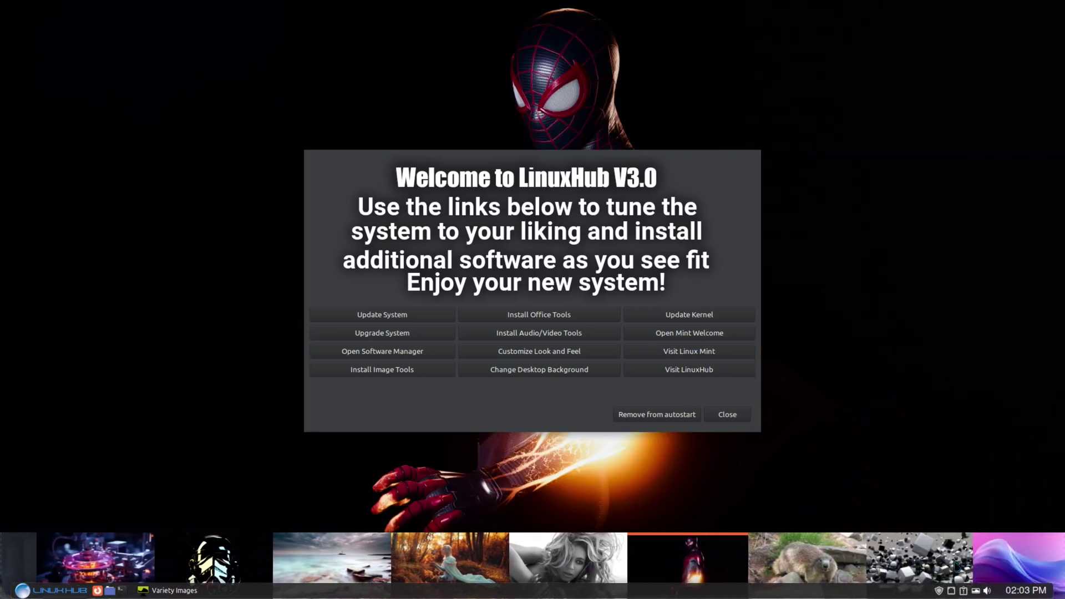
click(827, 553)
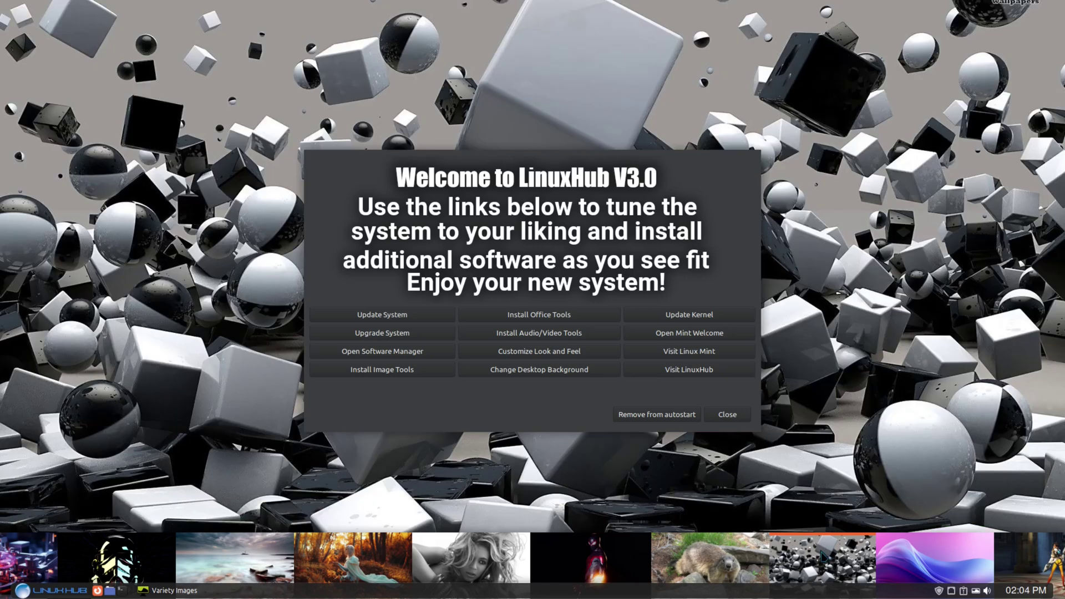
Set the purple waves image as the wallpaper and close the thumbnail strip.
scroll(868, 565, down, 1)
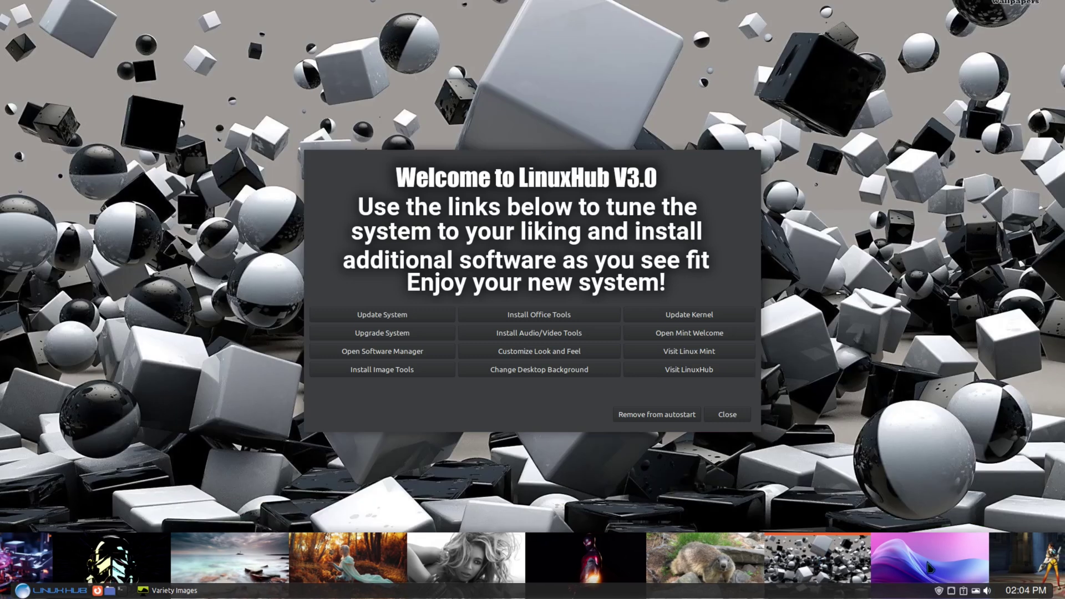
click(868, 565)
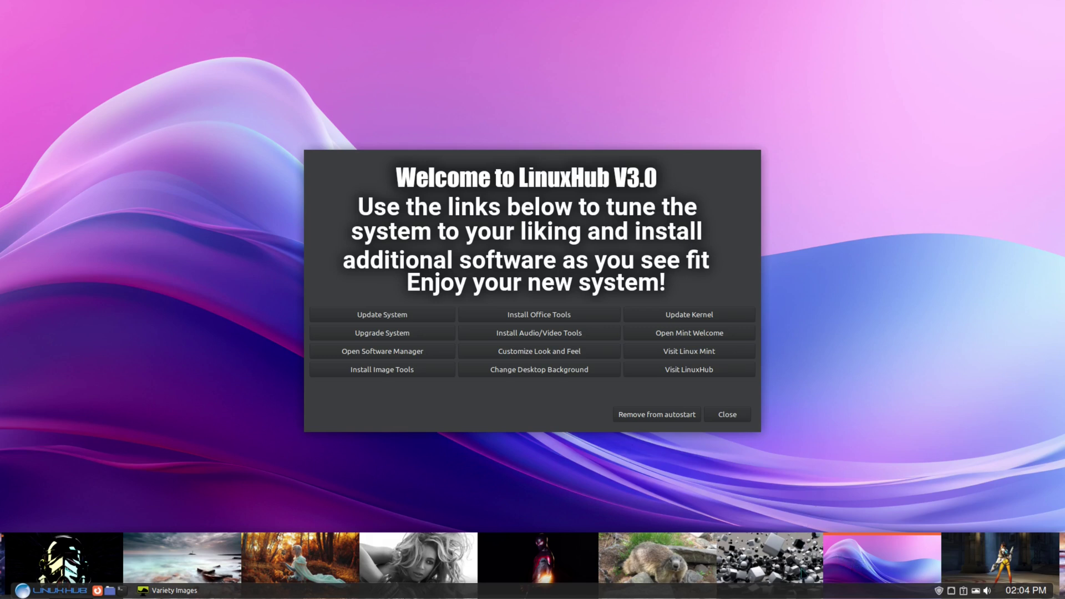
click(168, 591)
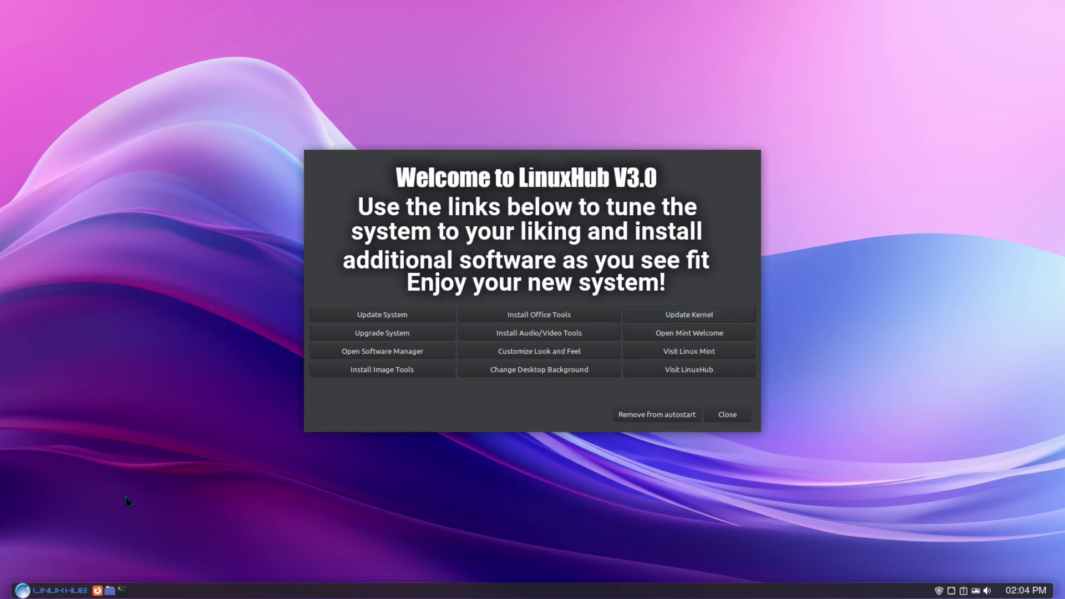
click(124, 591)
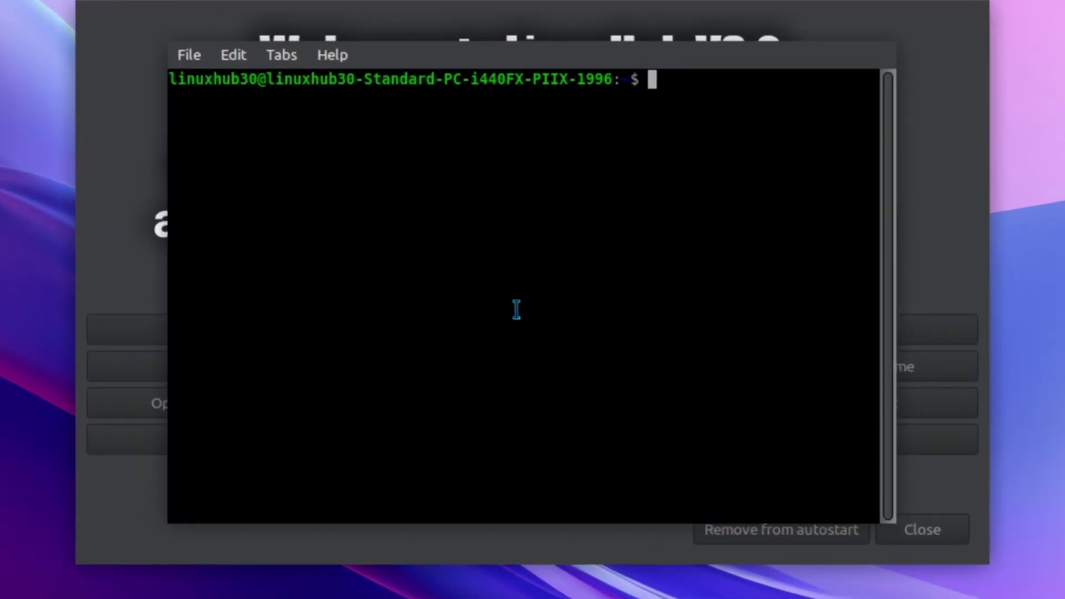
text(uname -a)
key(Return)
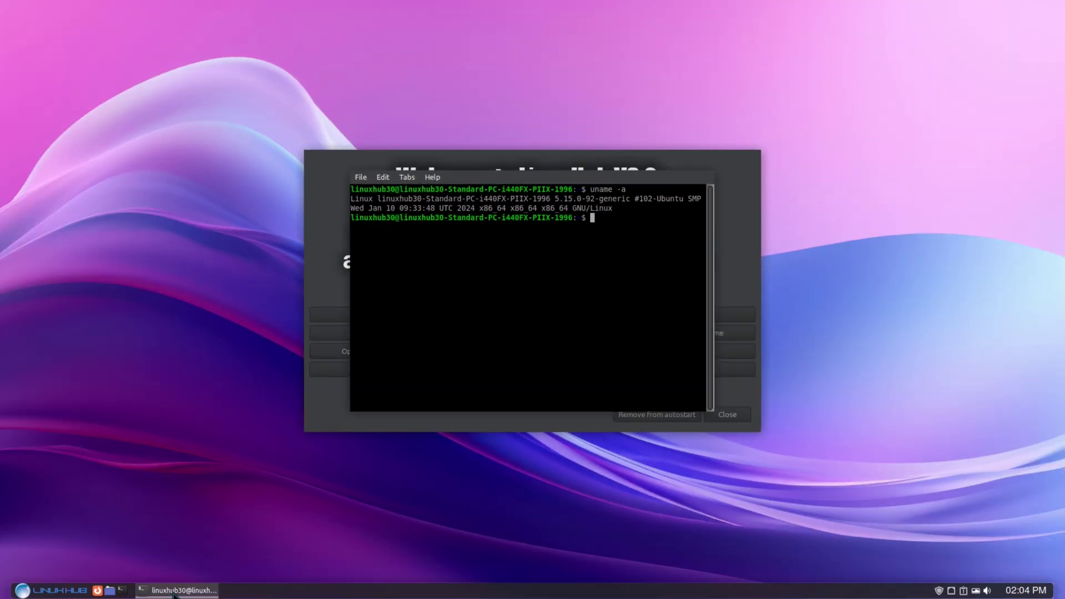
key(ctrl+d)
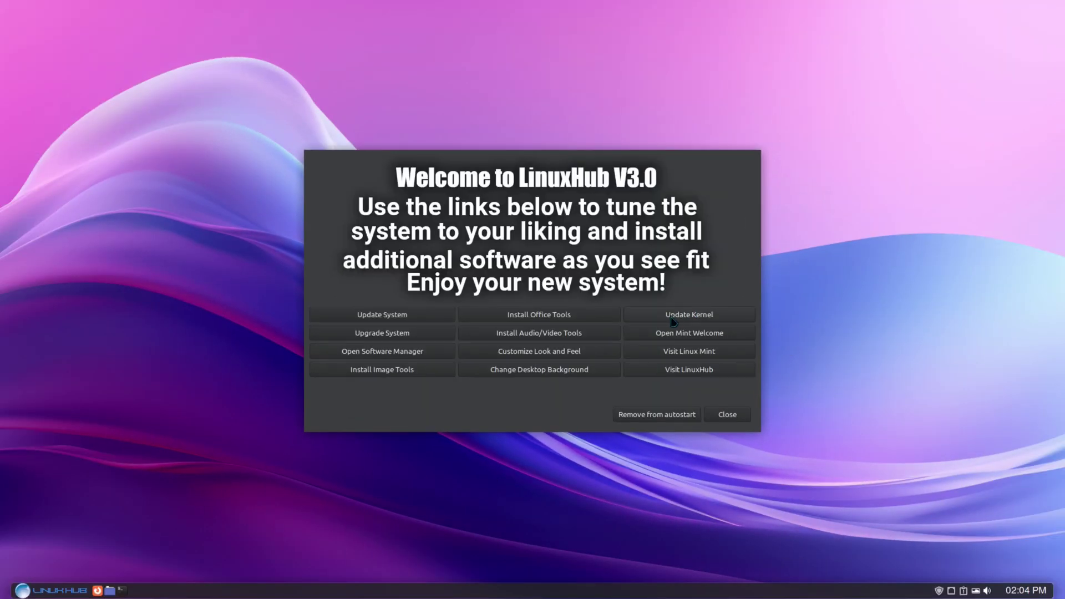
click(669, 319)
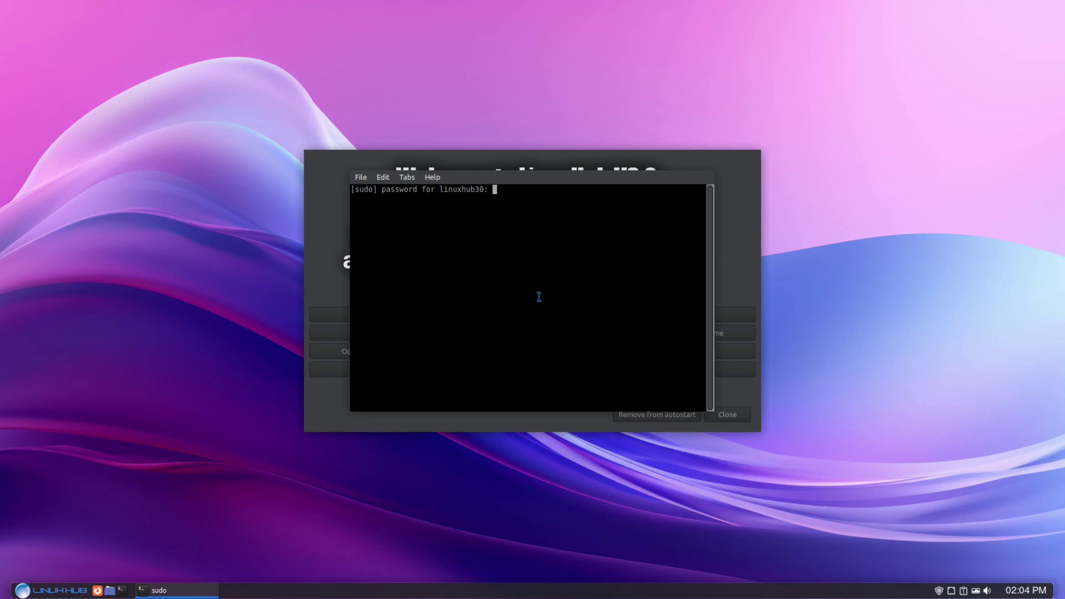
key(Return)
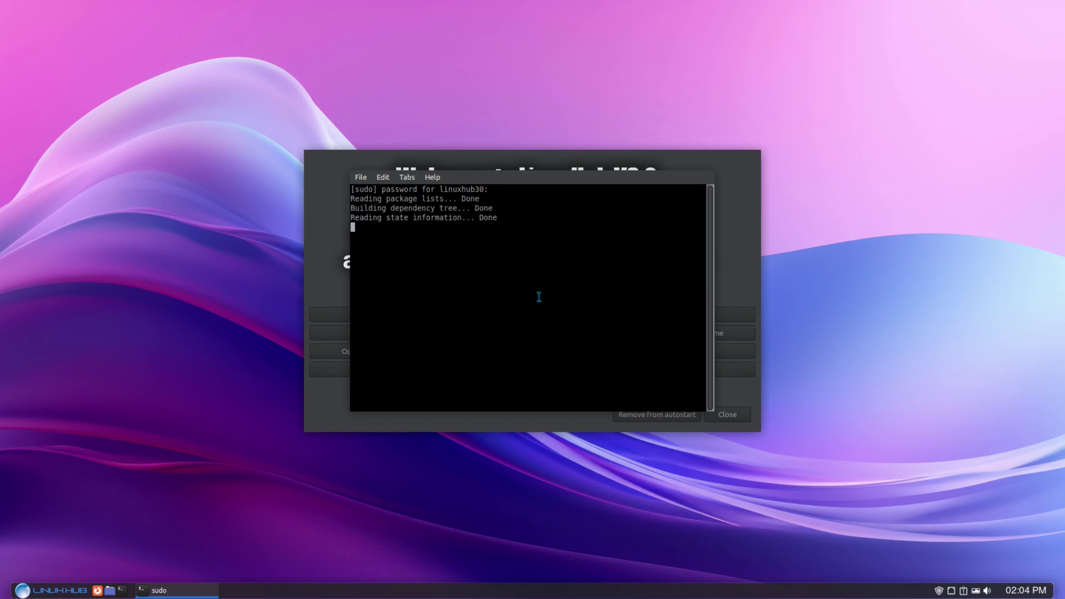
key(Return)
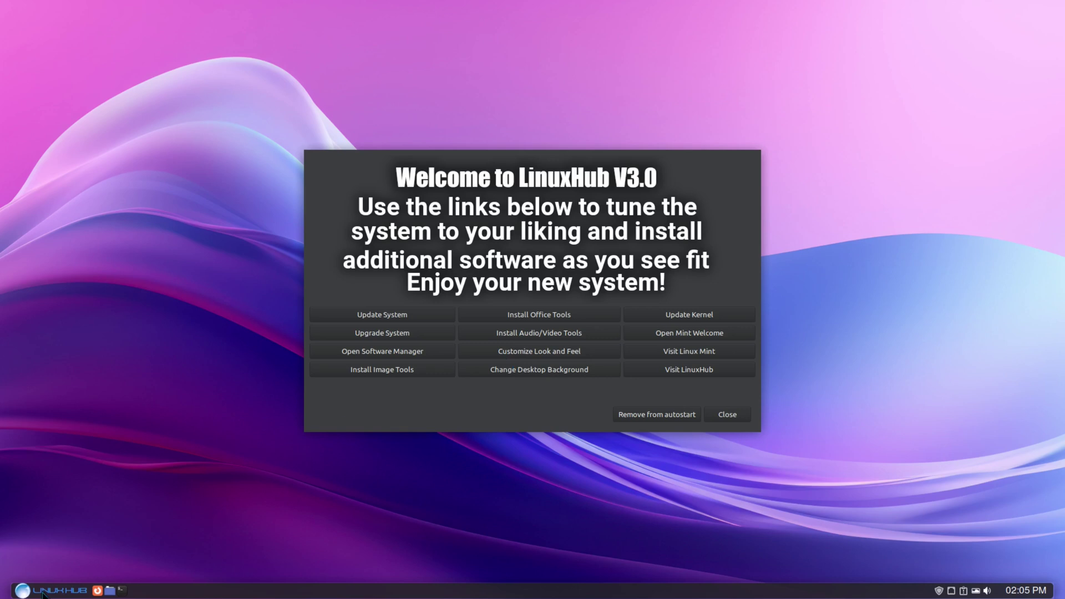
Bring up and dismiss the power options, then launch a new terminal window.
click(97, 590)
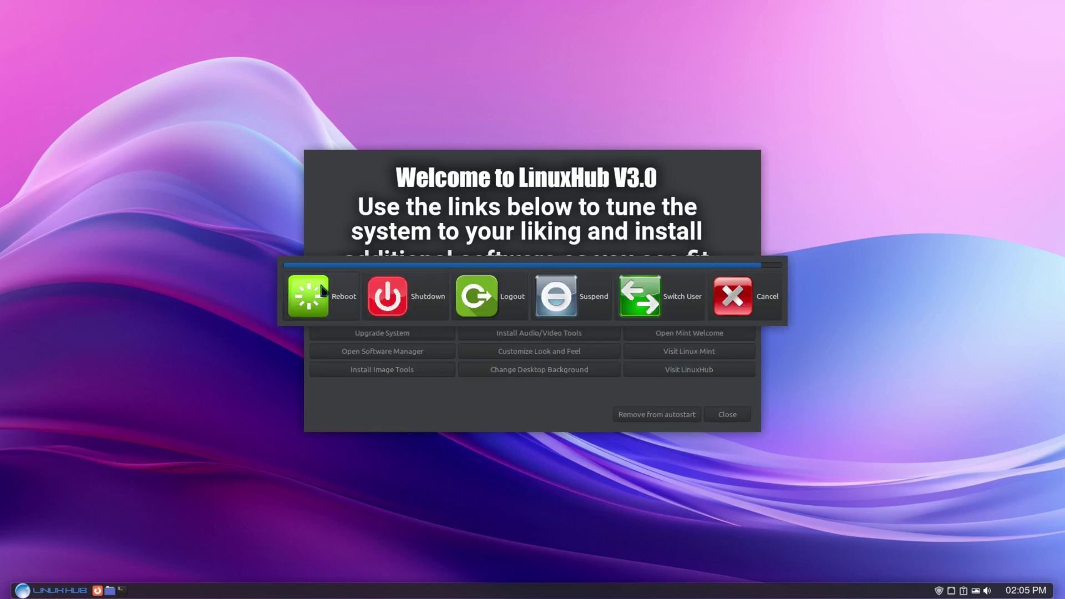
key(Escape)
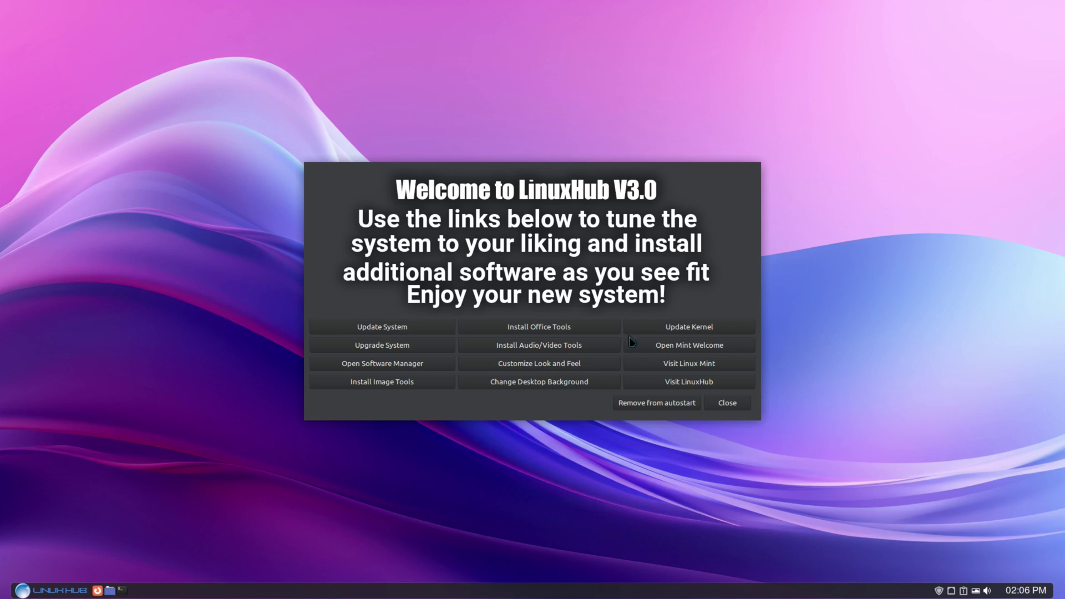
click(123, 592)
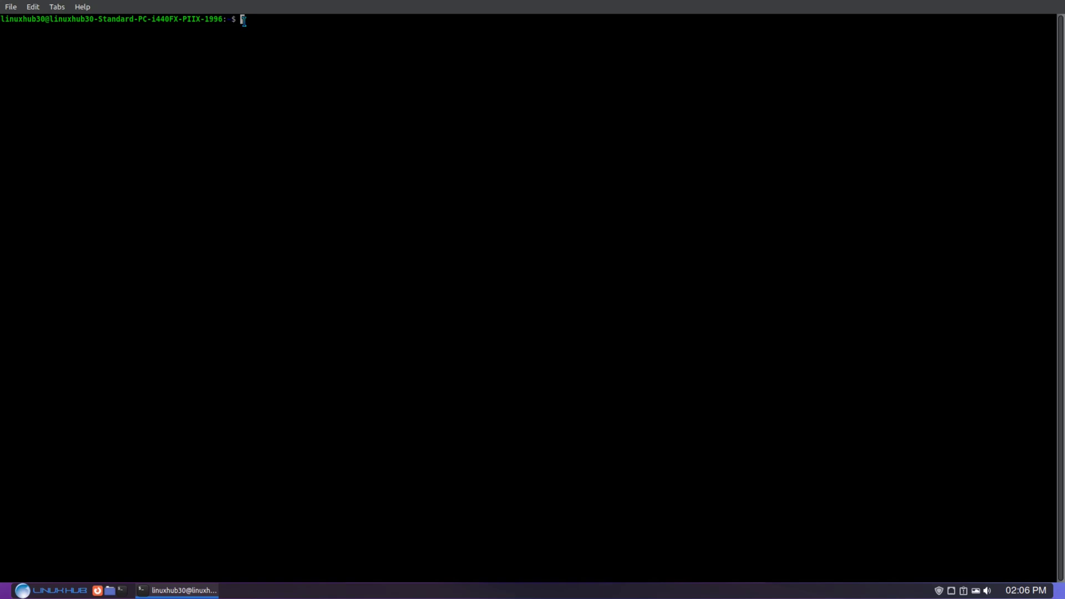
Run neofetch, enlarge the terminal text, and select the Kernel and OS lines.
text(neofetch)
key(Return)
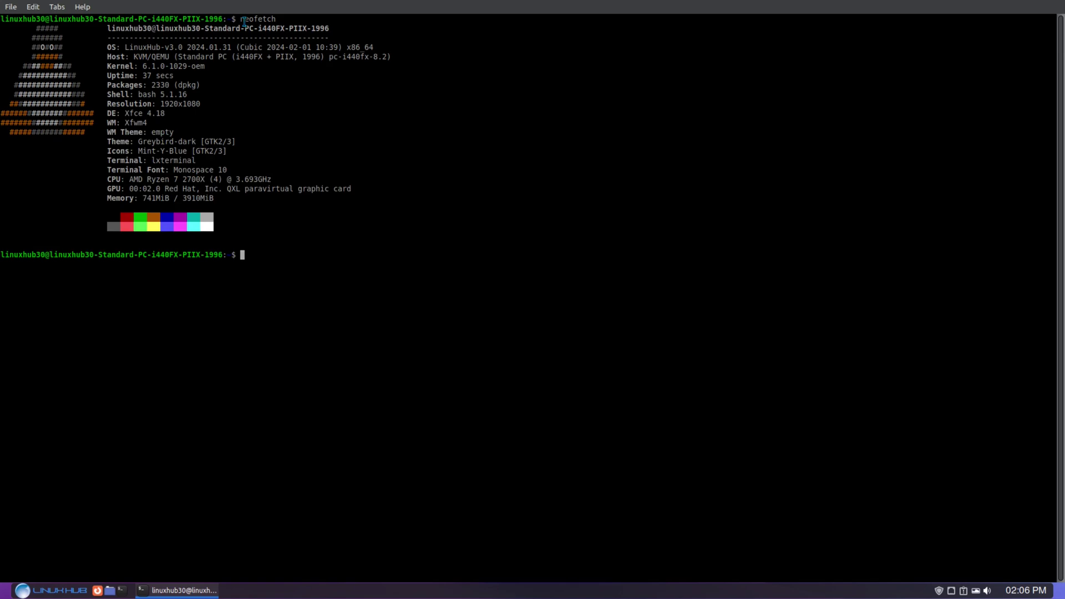
key(ctrl+plus)
key(ctrl+plus)
key(ctrl+plus)
key(ctrl+plus)
key(ctrl+plus)
key(ctrl+plus)
key(ctrl+plus)
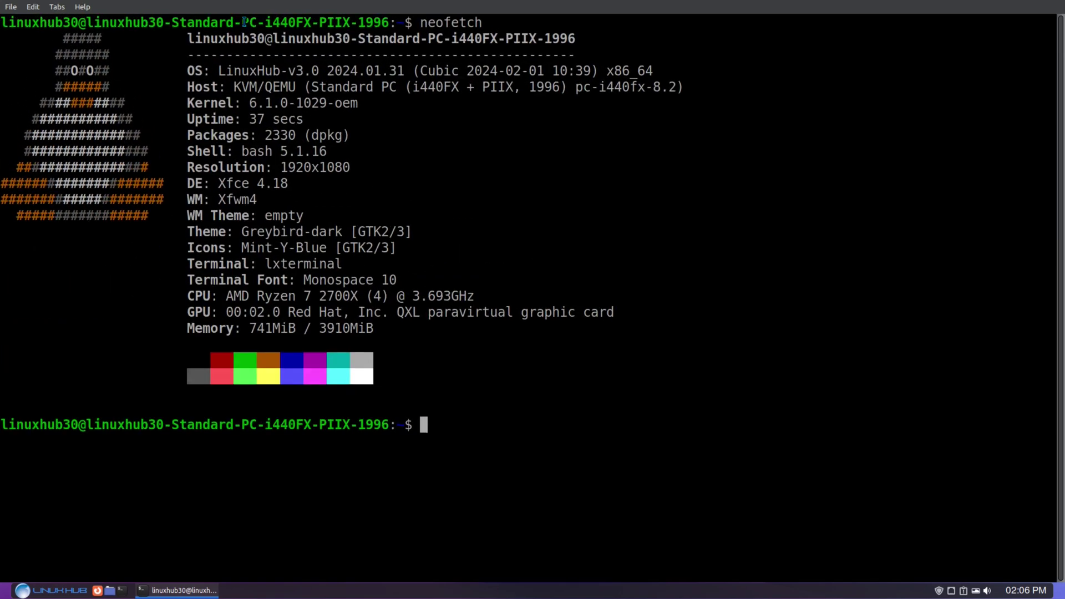
triple_click(255, 103)
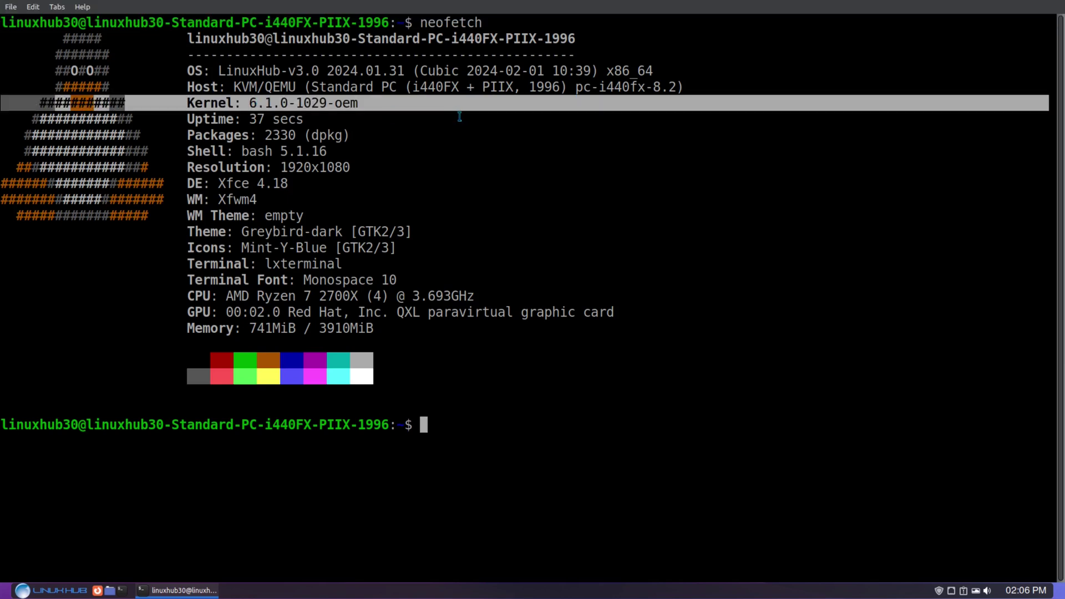
triple_click(258, 70)
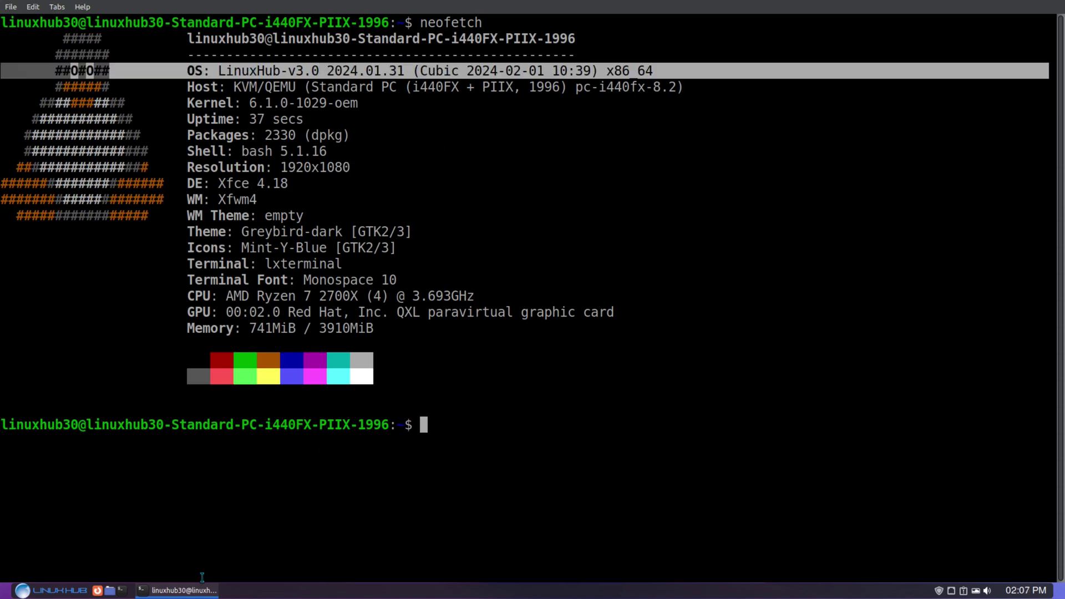
View the About LXTerminal information from the Help menu, then close it.
click(82, 7)
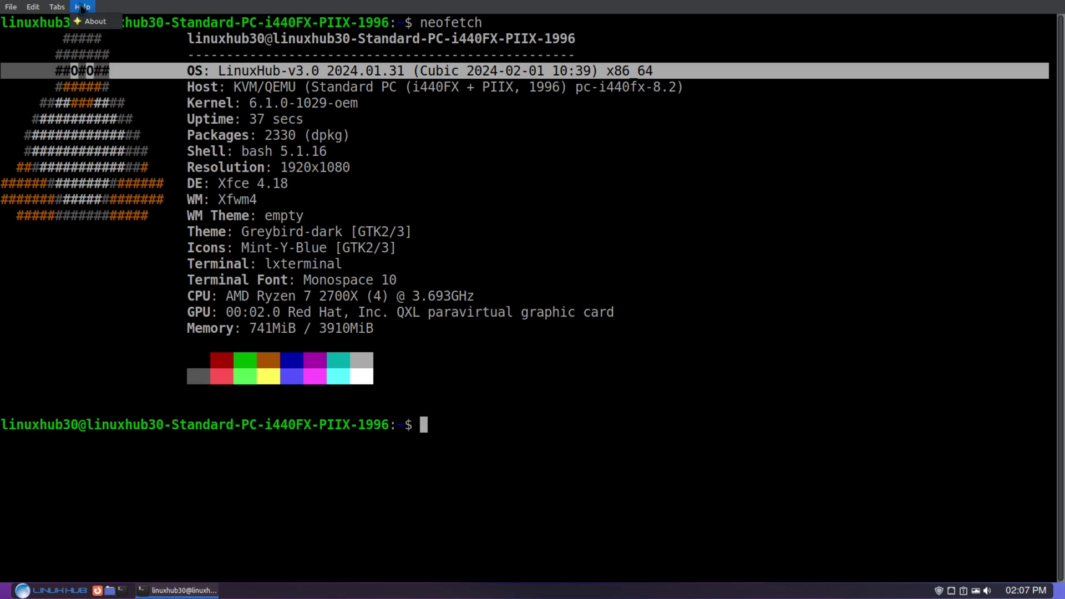
click(100, 22)
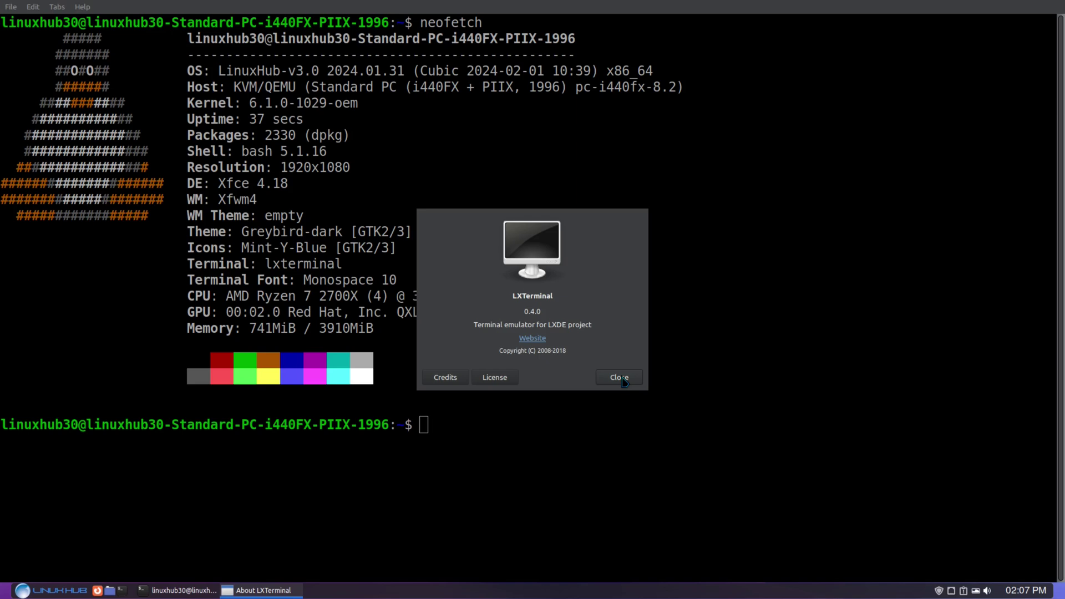
click(624, 380)
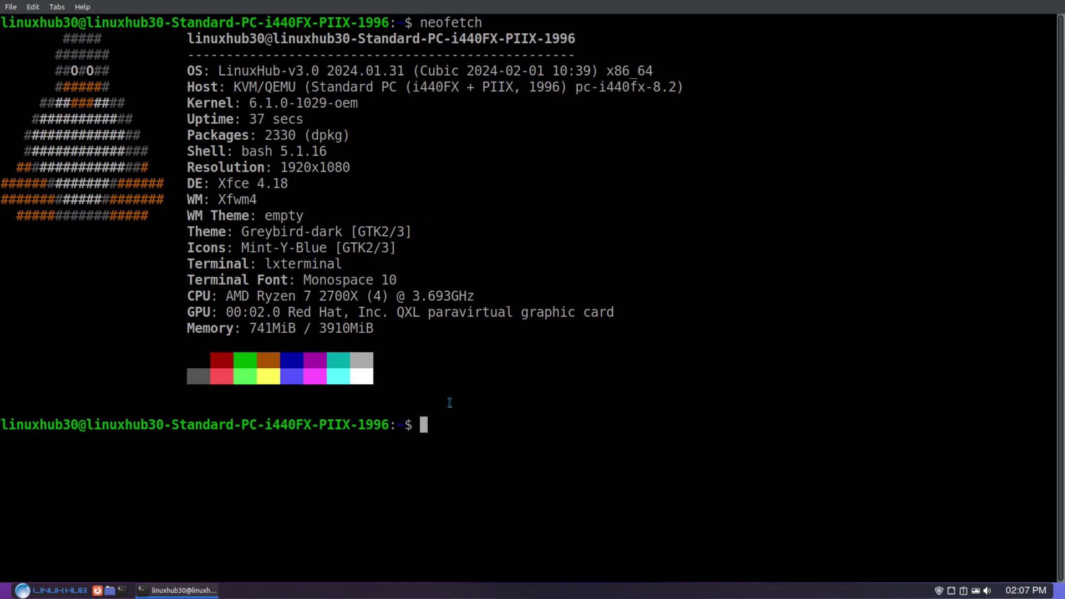
Run htop to review the running processes, then close the terminal window.
text(htop)
key(Return)
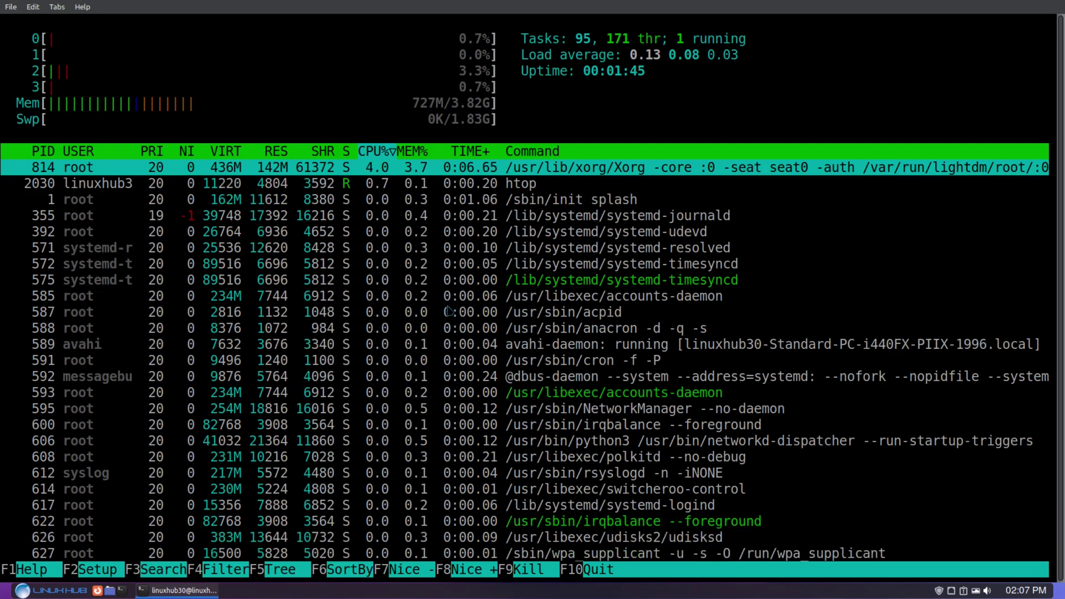
click(172, 593)
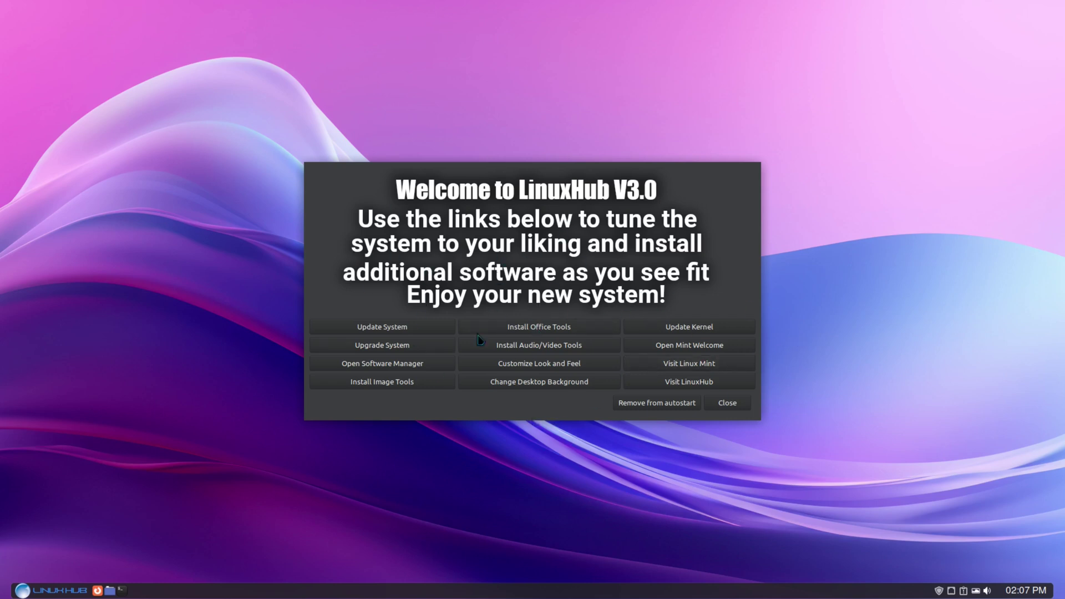
Remove Welcome from autostart, relaunch it with the 'welcome' command, then close terminal and dialog.
click(636, 407)
click(122, 591)
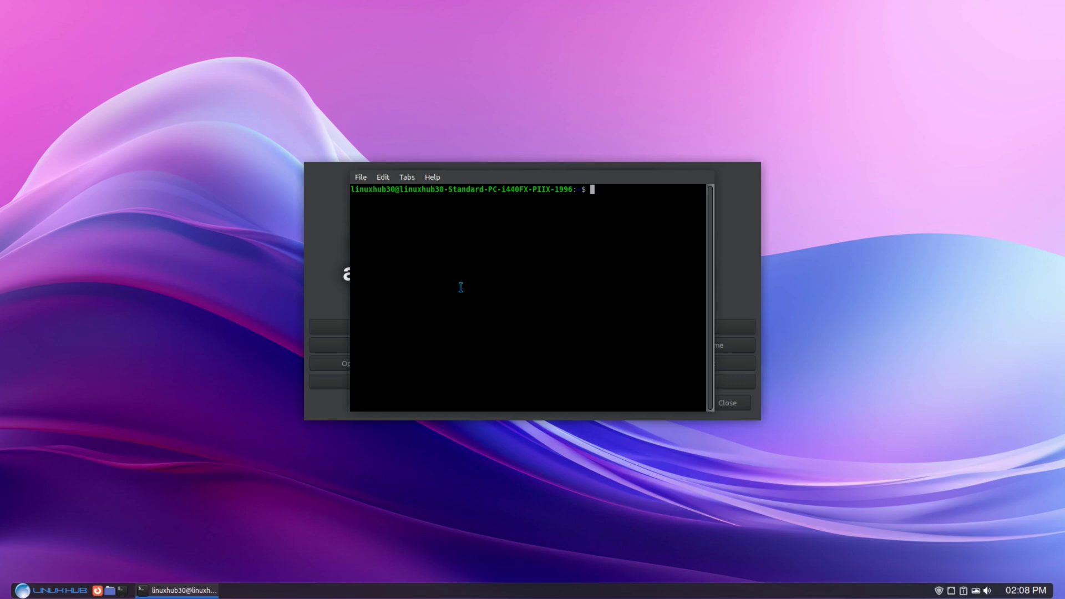
text(welcome)
key(Return)
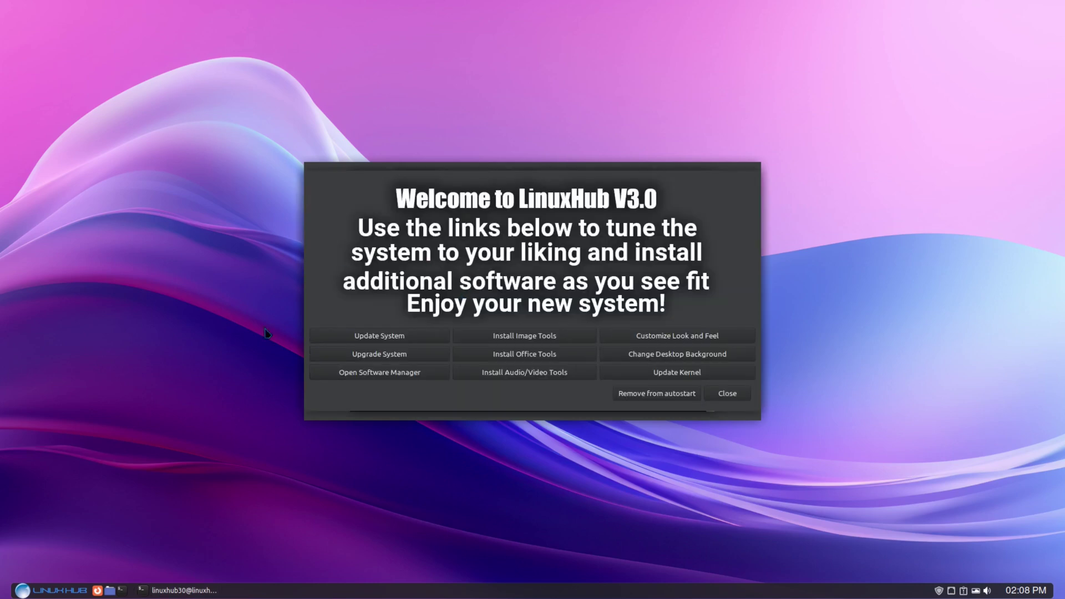
click(724, 398)
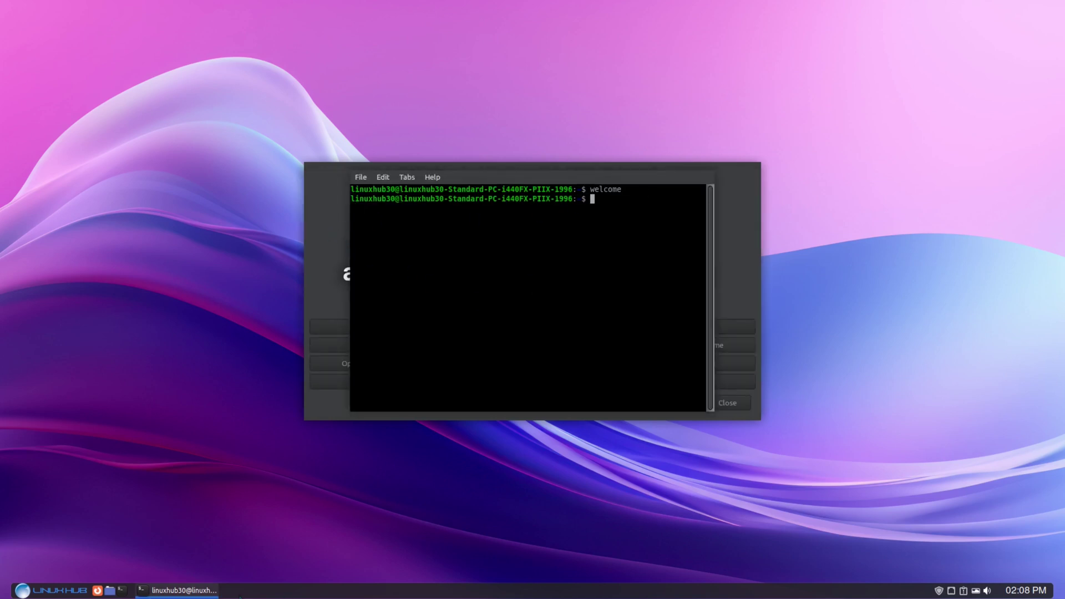
key(ctrl+d)
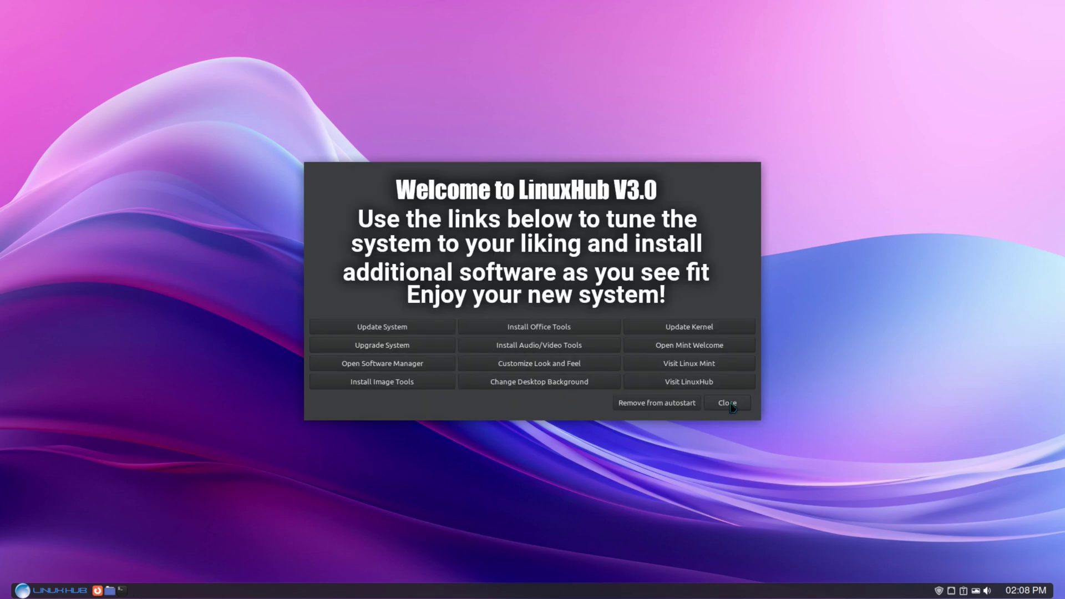
click(727, 404)
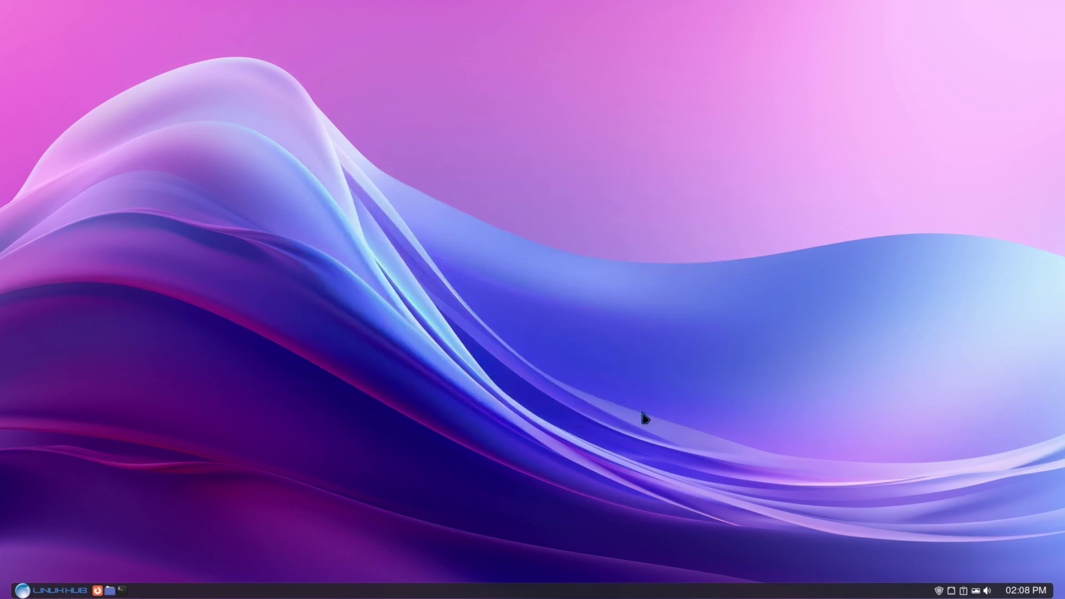
Search the app launcher for 'firef' and dismiss it without launching anything.
click(26, 593)
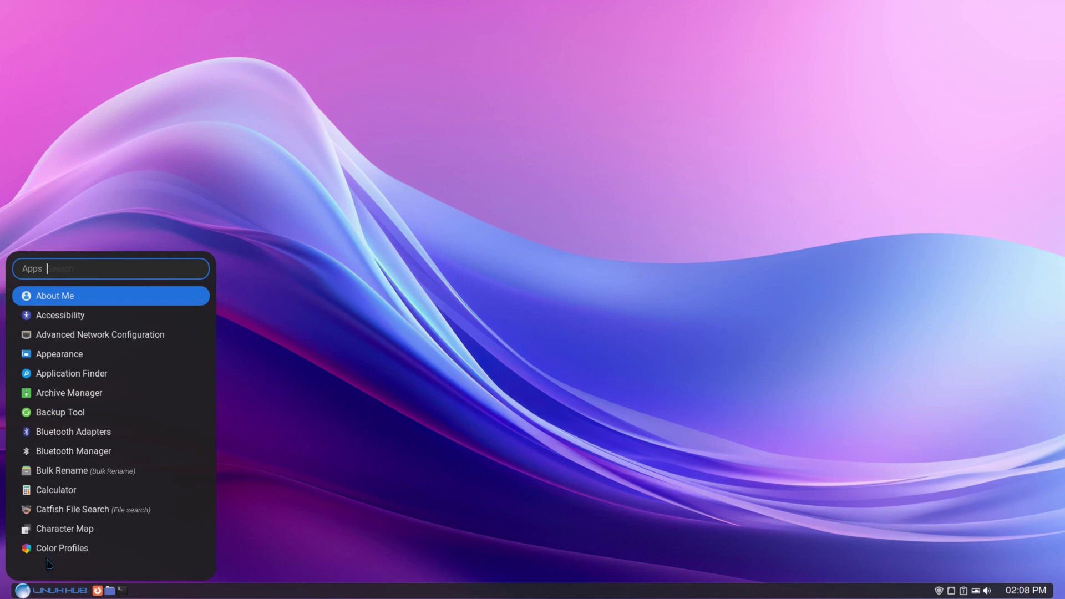
scroll(96, 377, down, 5)
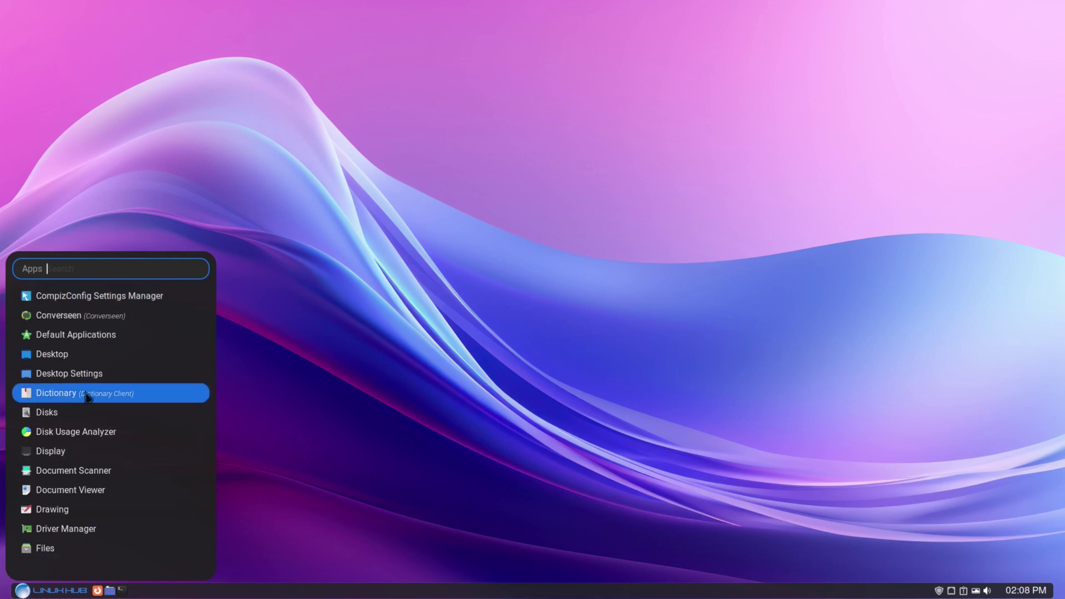
scroll(86, 403, down, 5)
scroll(83, 411, down, 5)
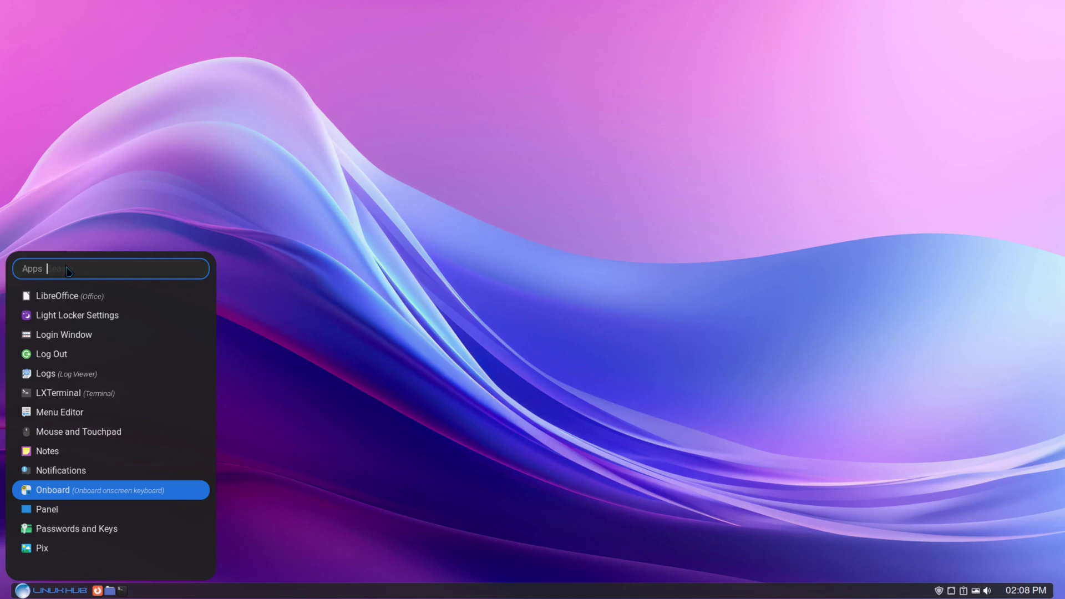
text(firefox)
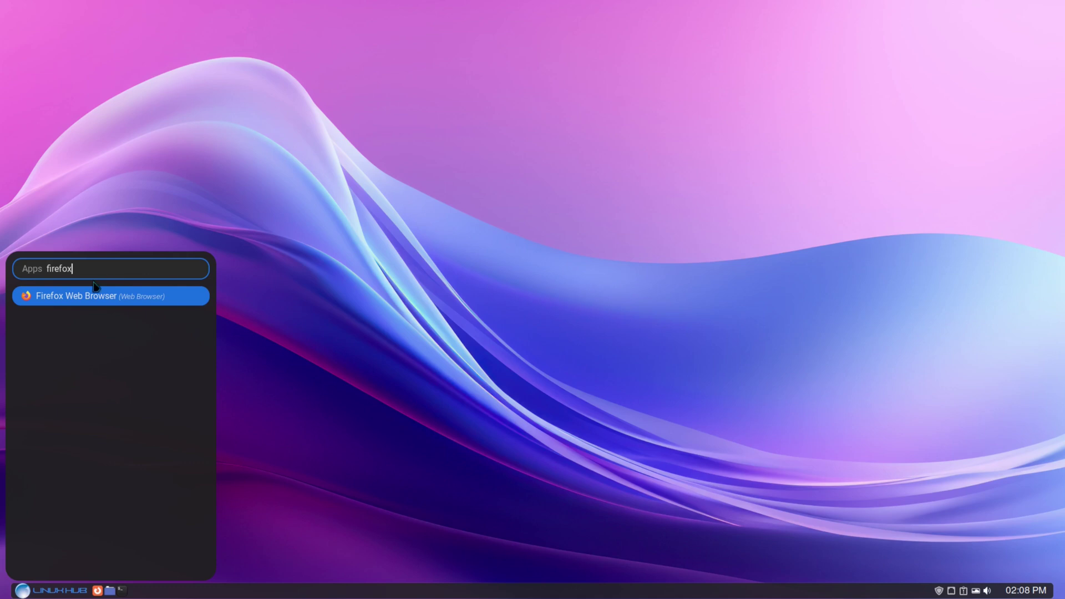
key(Return)
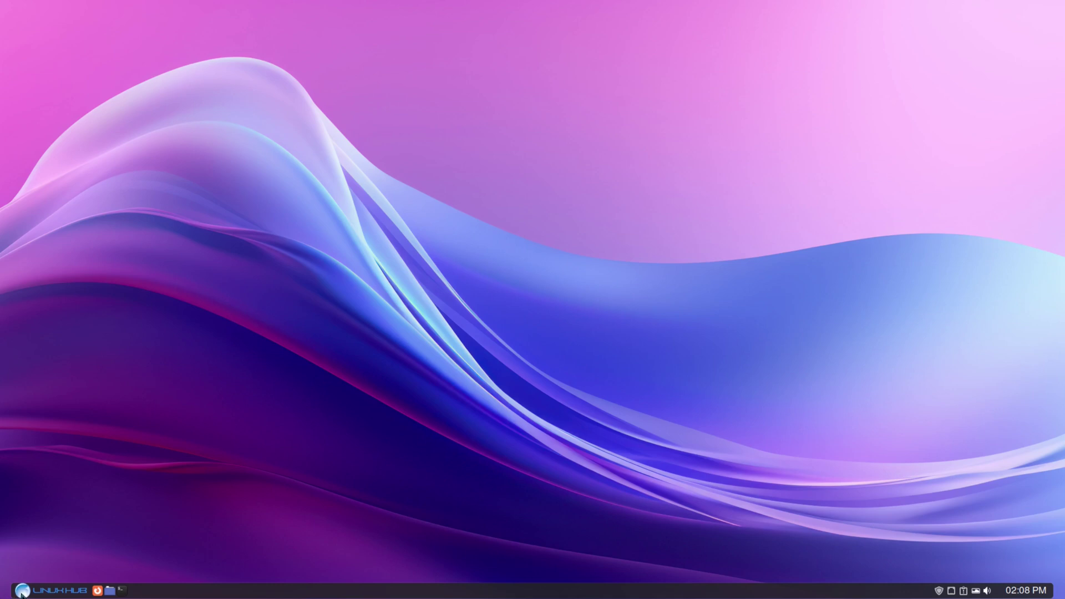
click(24, 591)
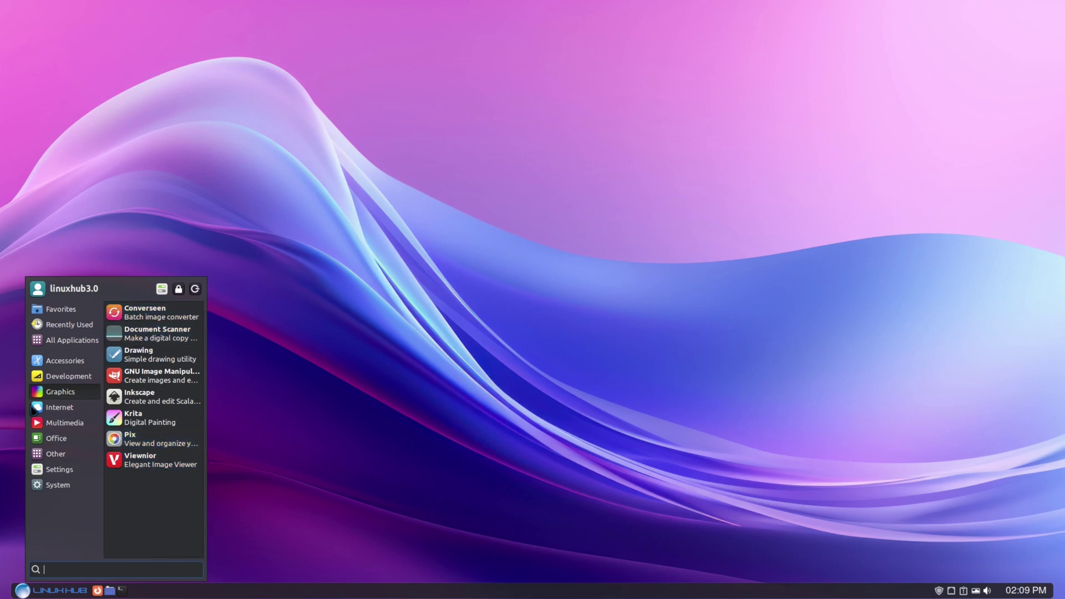
Search the Whisker Menu for 'welcome' and launch the welcome app.
mouse_move(62, 424)
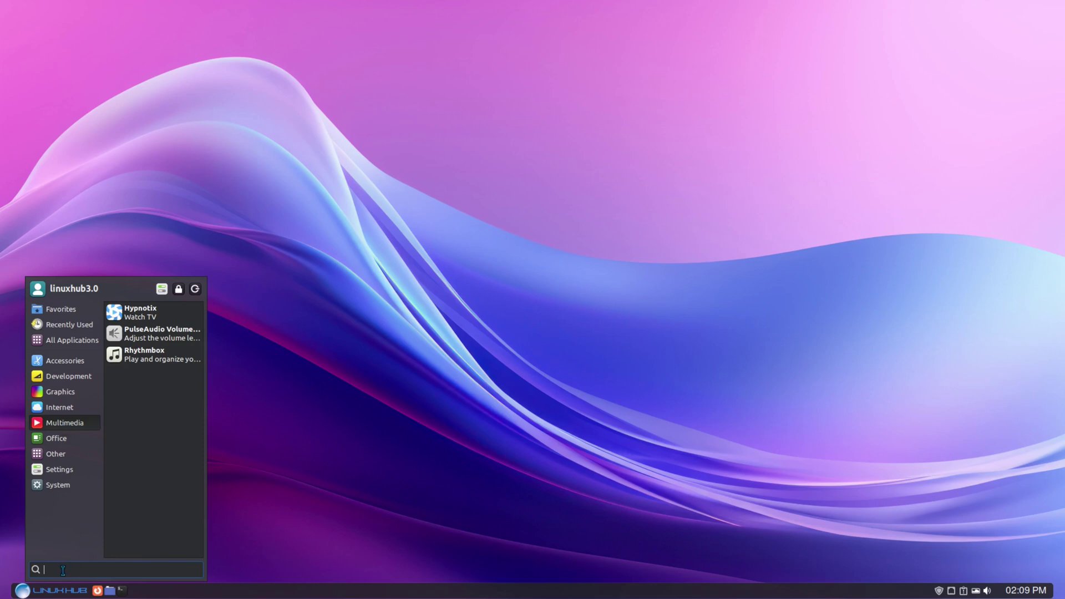
text(welcome)
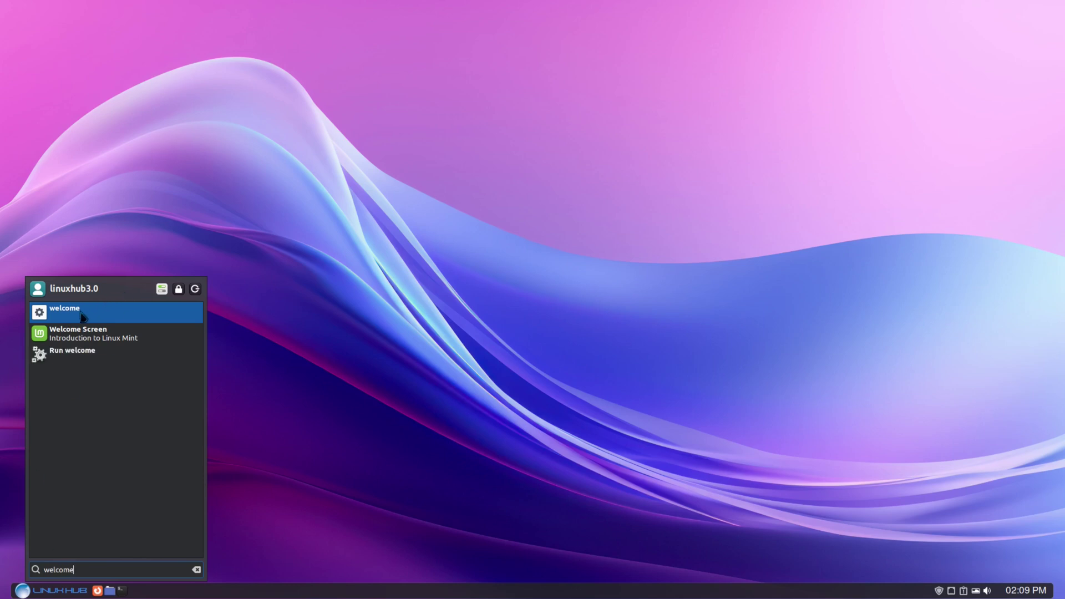
click(82, 314)
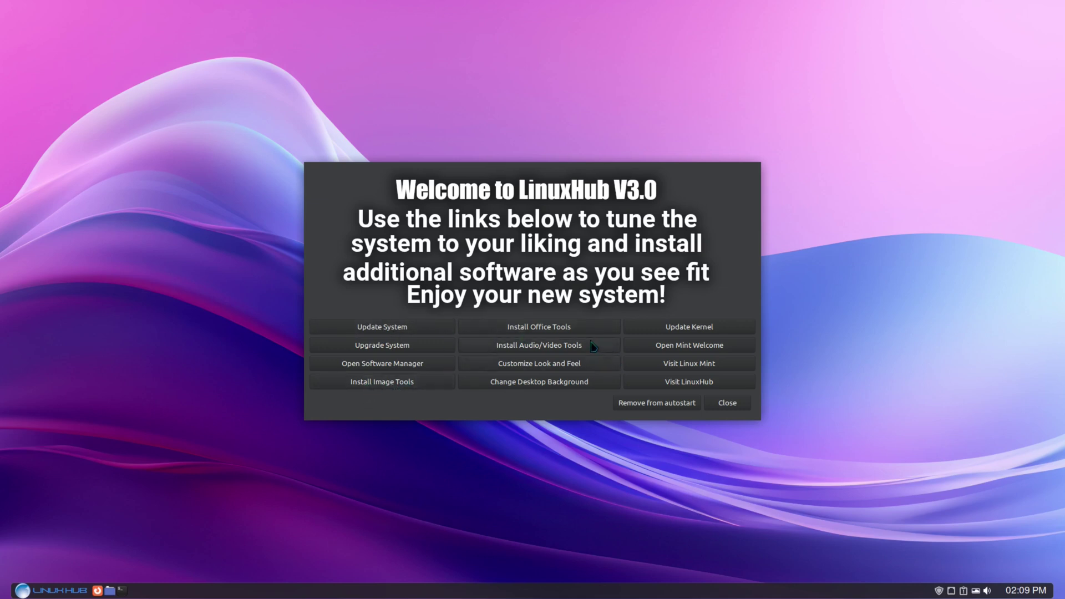
Start the Office Tools and Audio/Video Tools installs, entering the admin password for each.
click(534, 327)
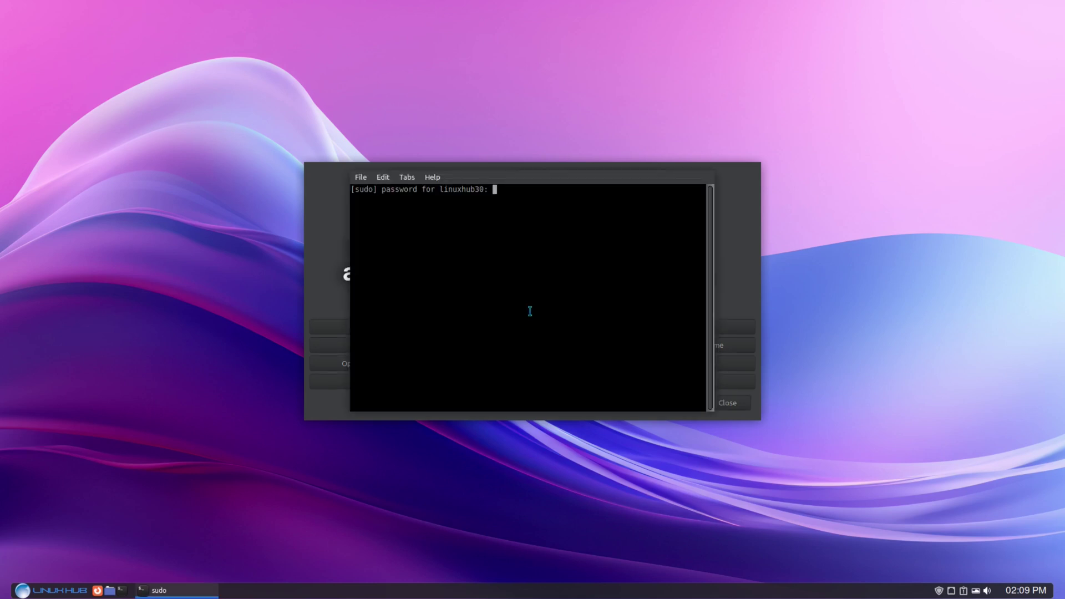
key(Return)
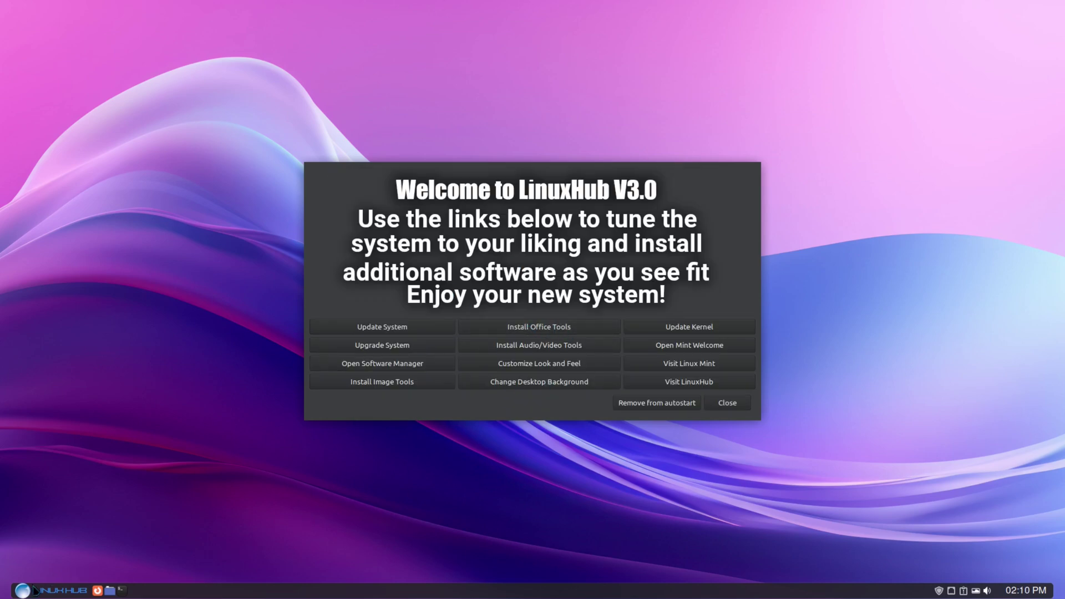
click(23, 592)
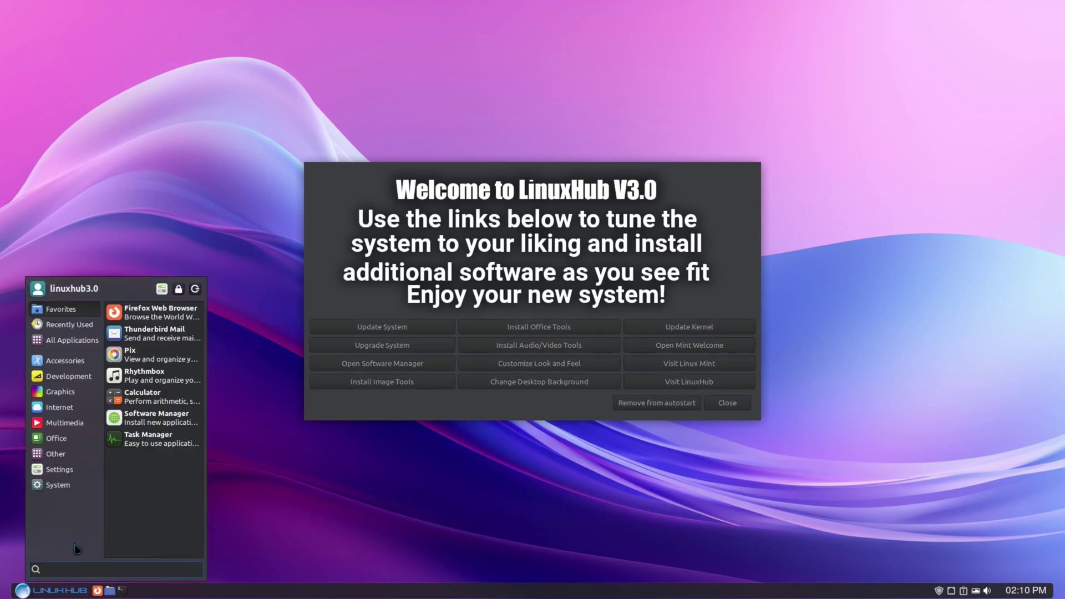
mouse_move(72, 443)
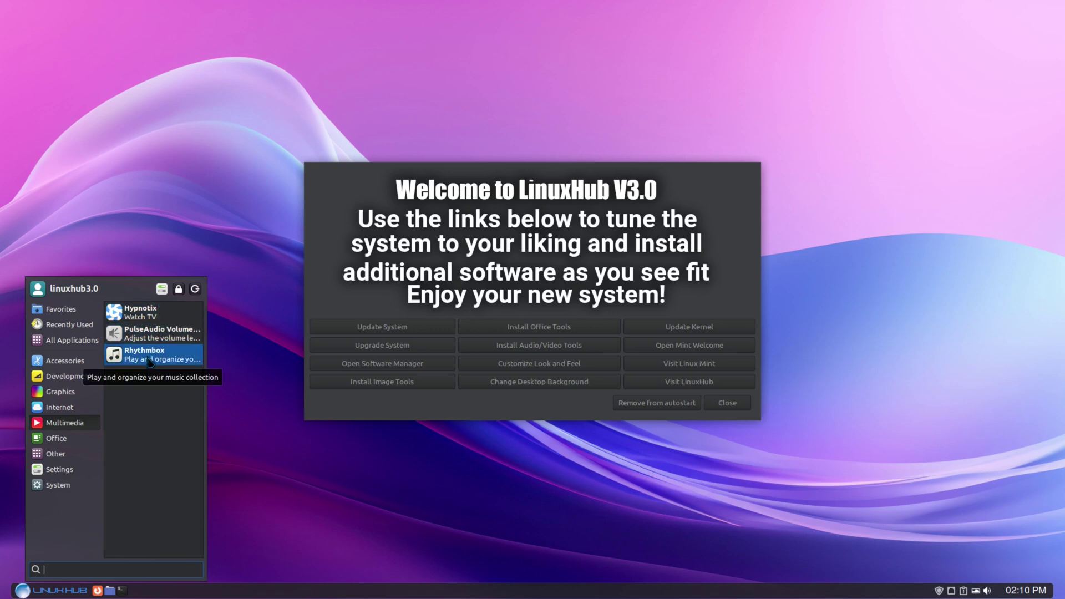
click(530, 345)
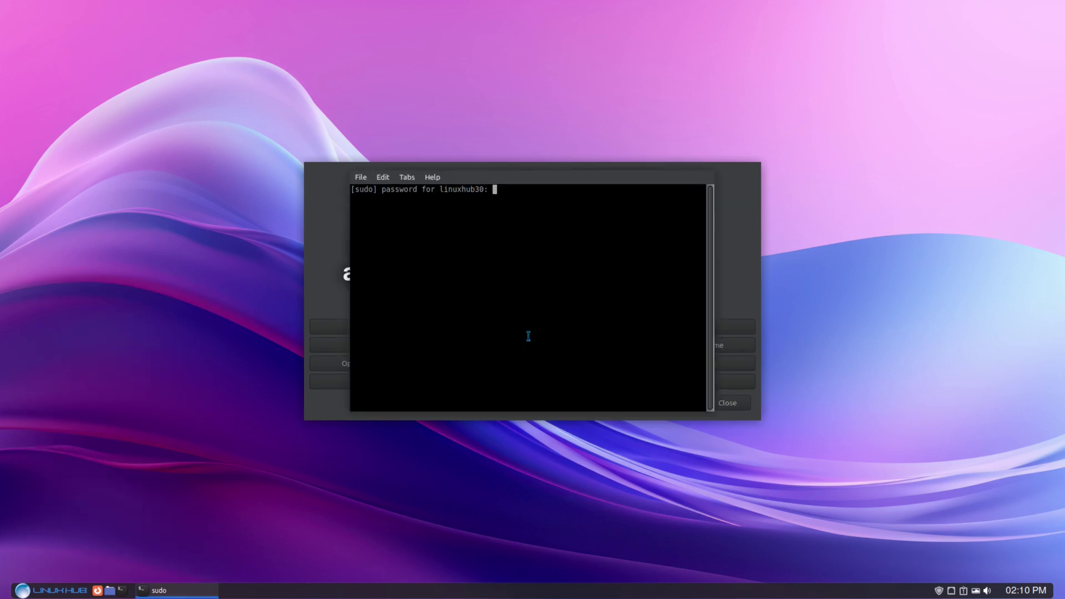
key(Return)
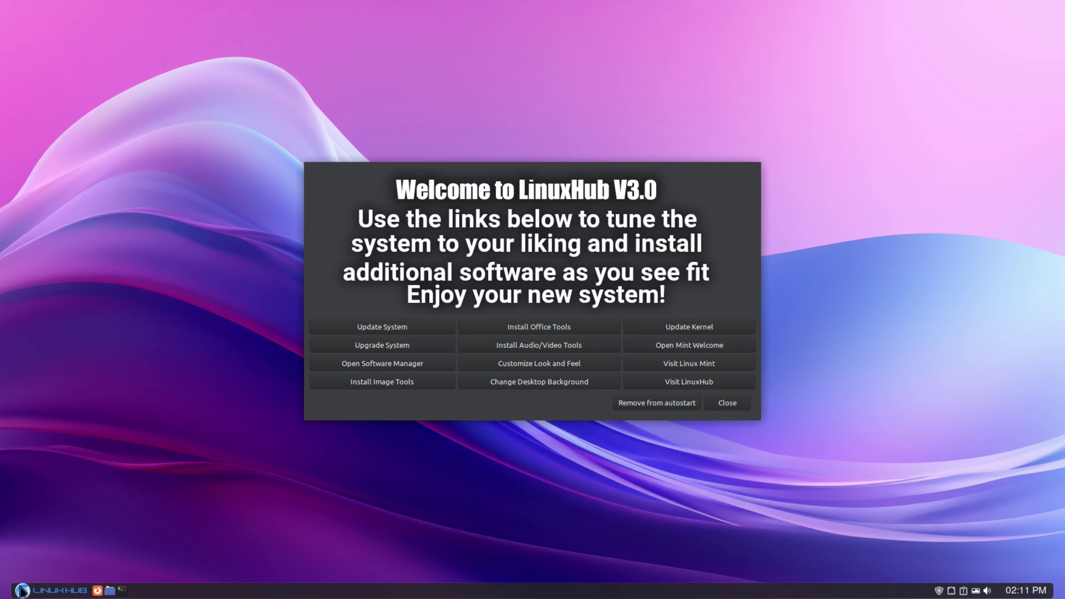
click(22, 592)
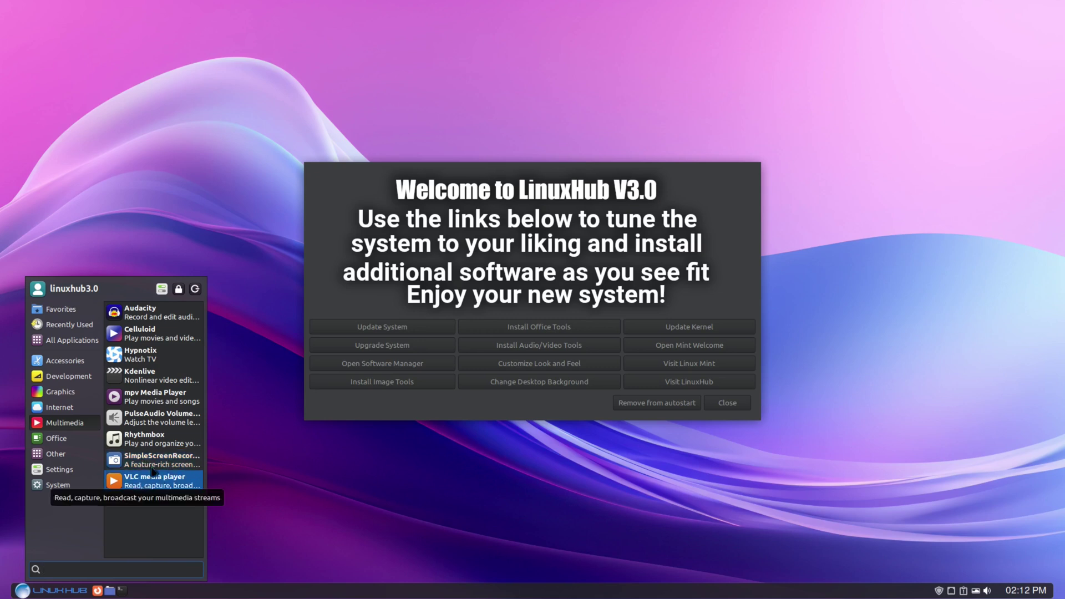
click(55, 392)
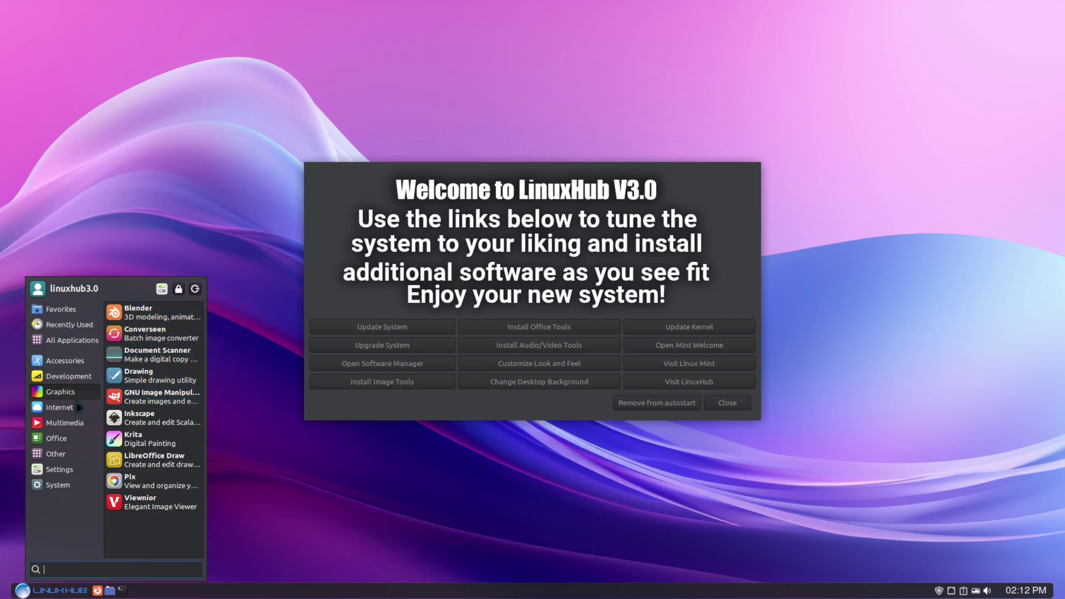
click(53, 407)
click(56, 439)
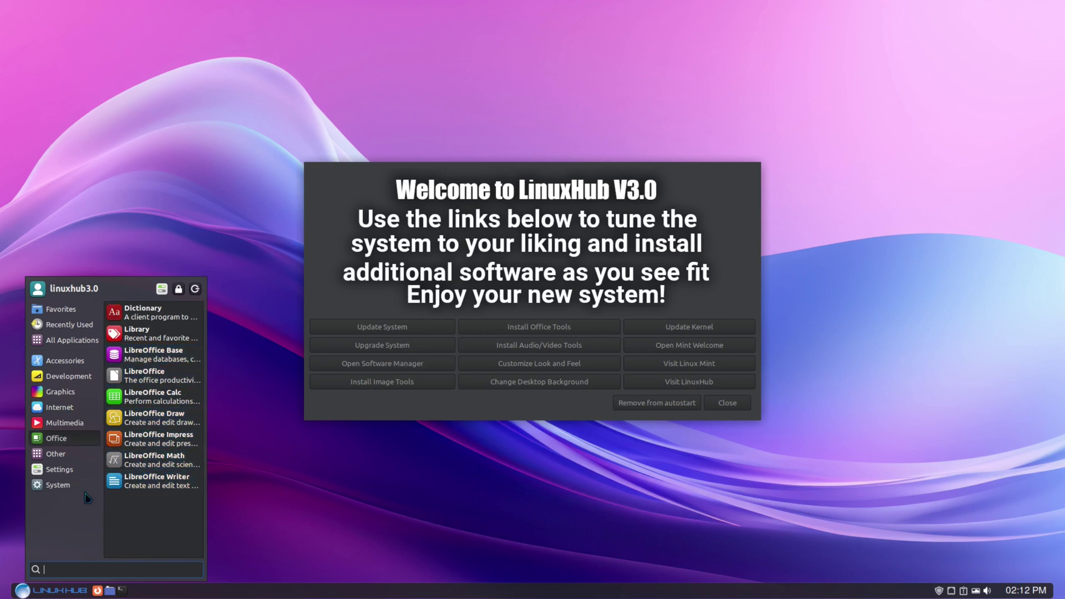
click(64, 487)
scroll(161, 444, down, 5)
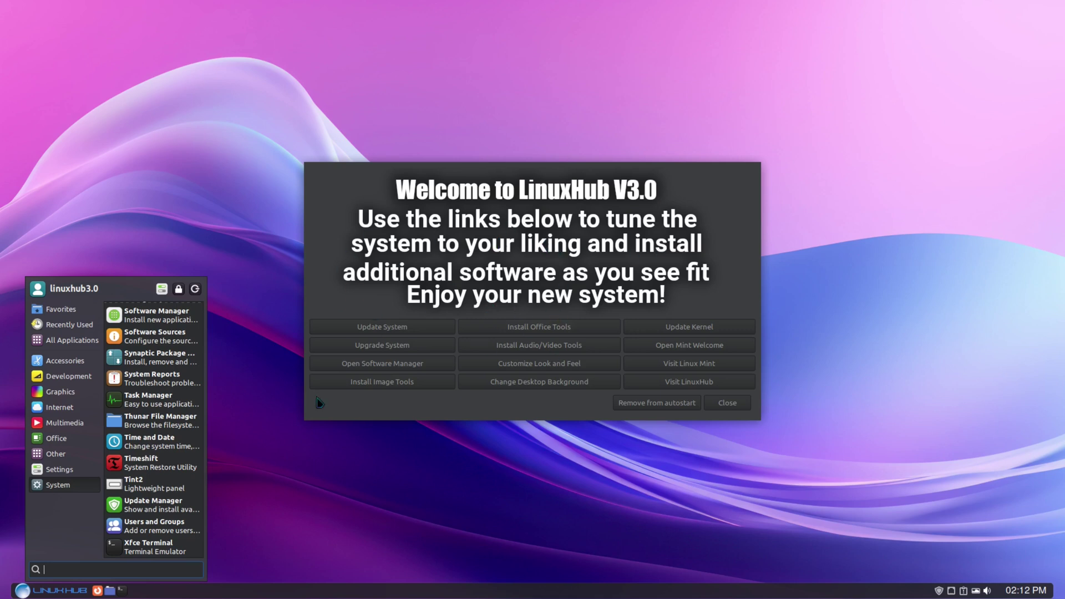
click(397, 575)
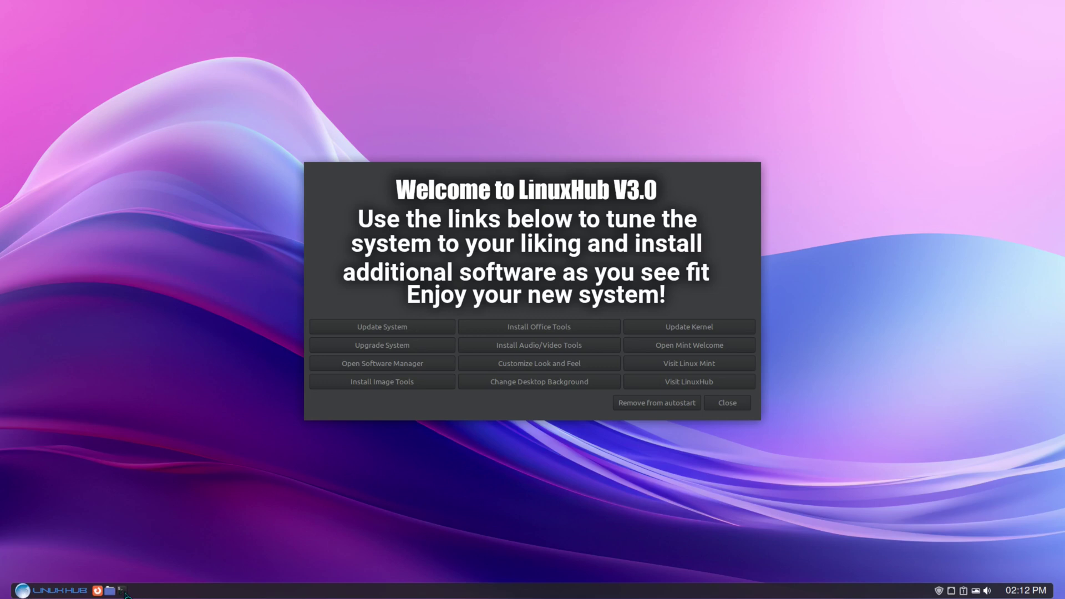
Check LXTerminal's About info (version 0.4.0), close the terminal, and open the Home folder.
click(122, 590)
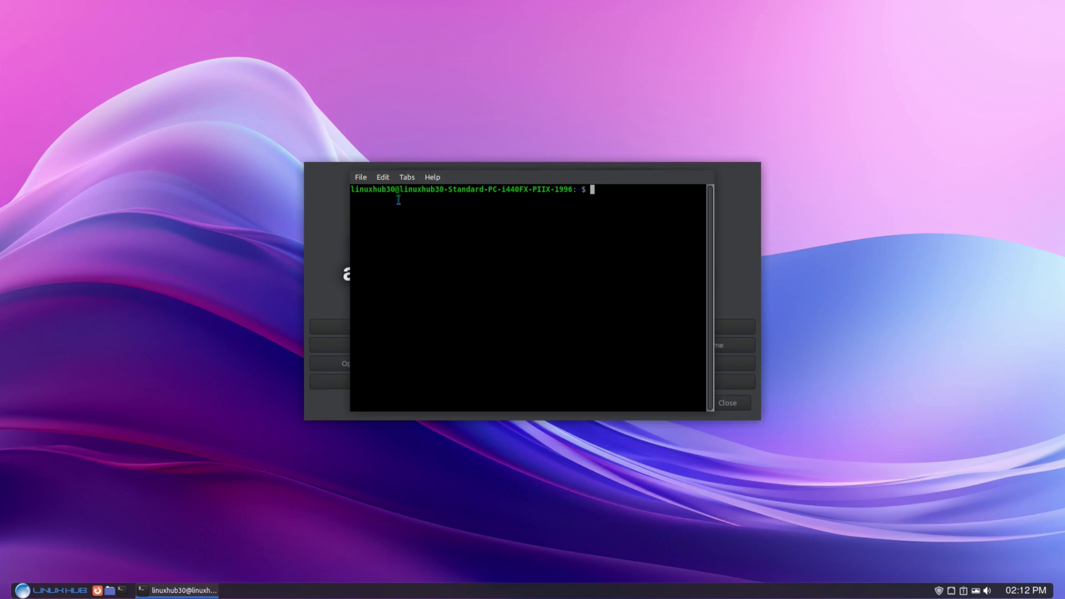
click(434, 178)
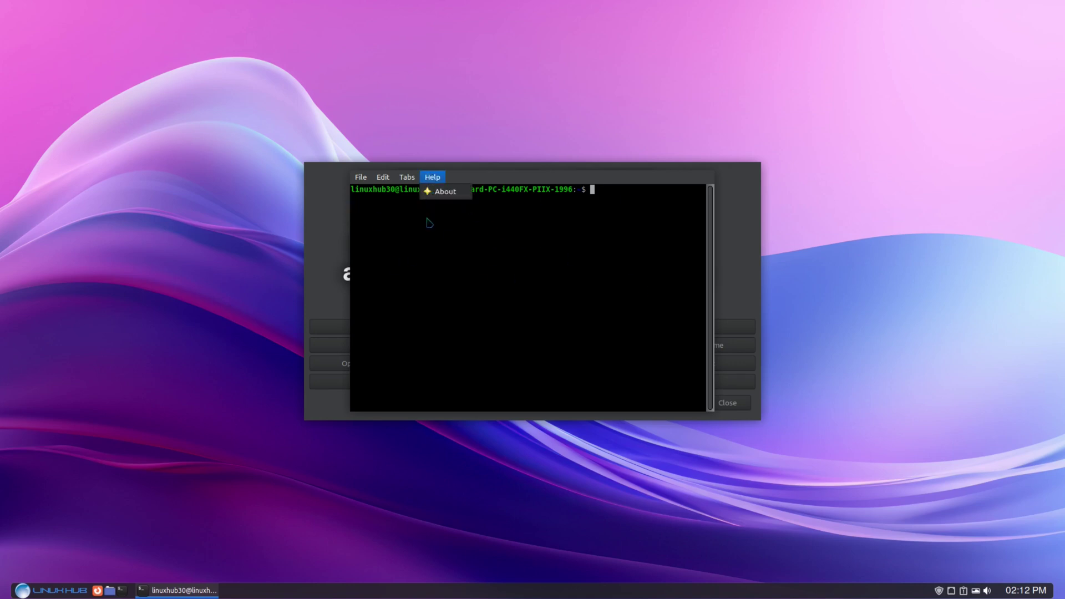
click(434, 190)
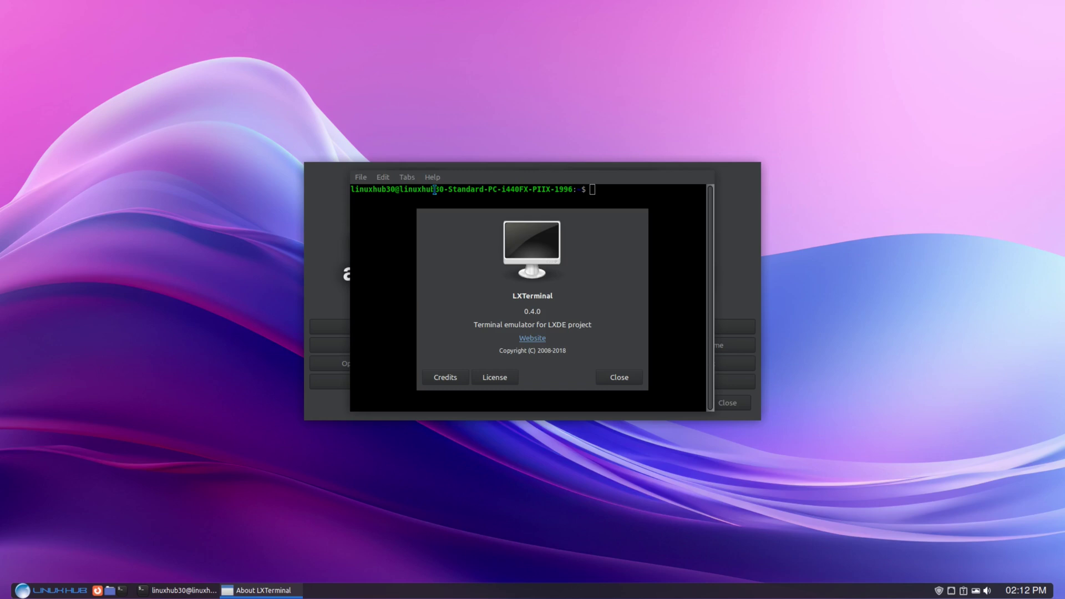
click(625, 379)
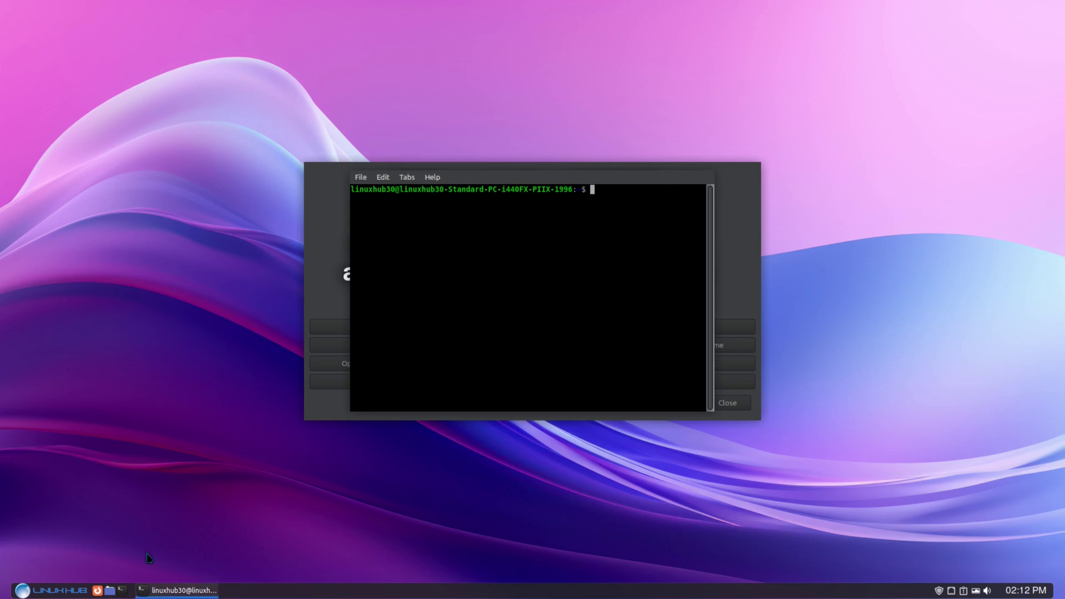
middle_click(138, 591)
click(110, 592)
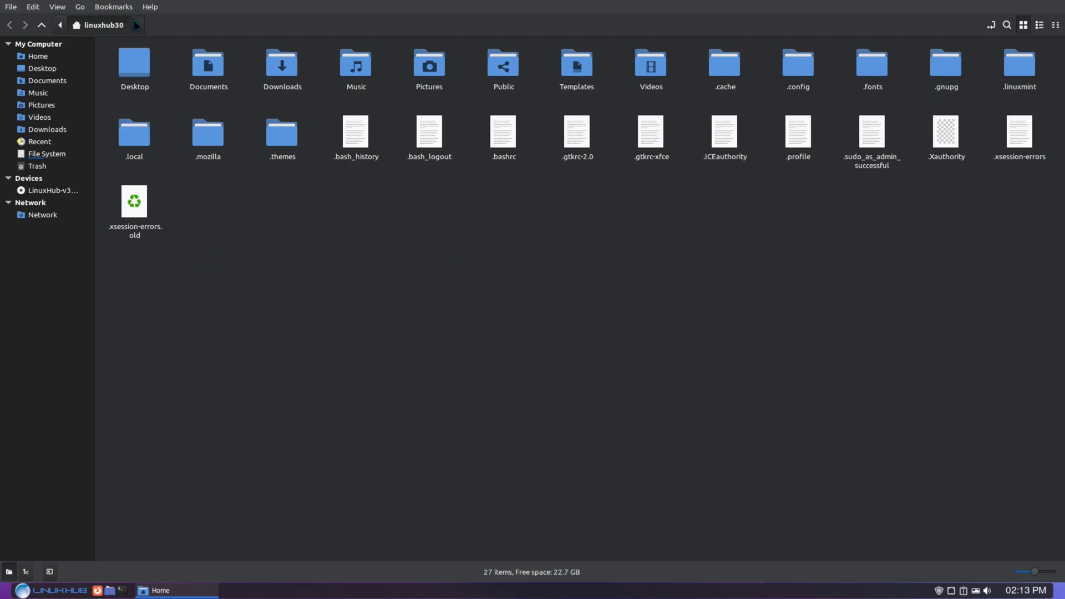
View Nemo's About information confirming version 6.0.2, then dismiss the About window.
click(154, 8)
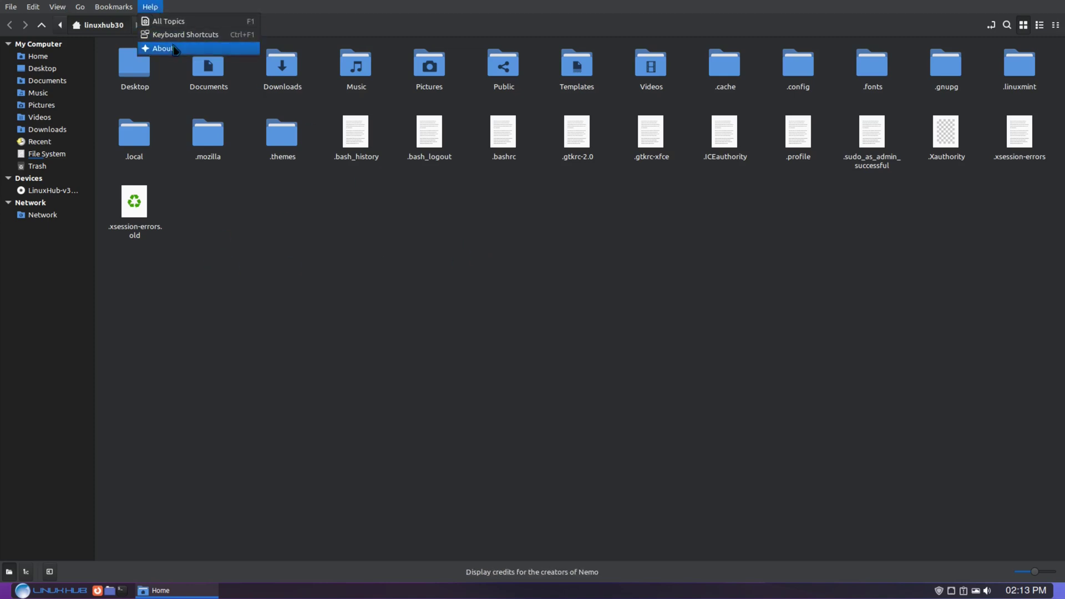
click(162, 48)
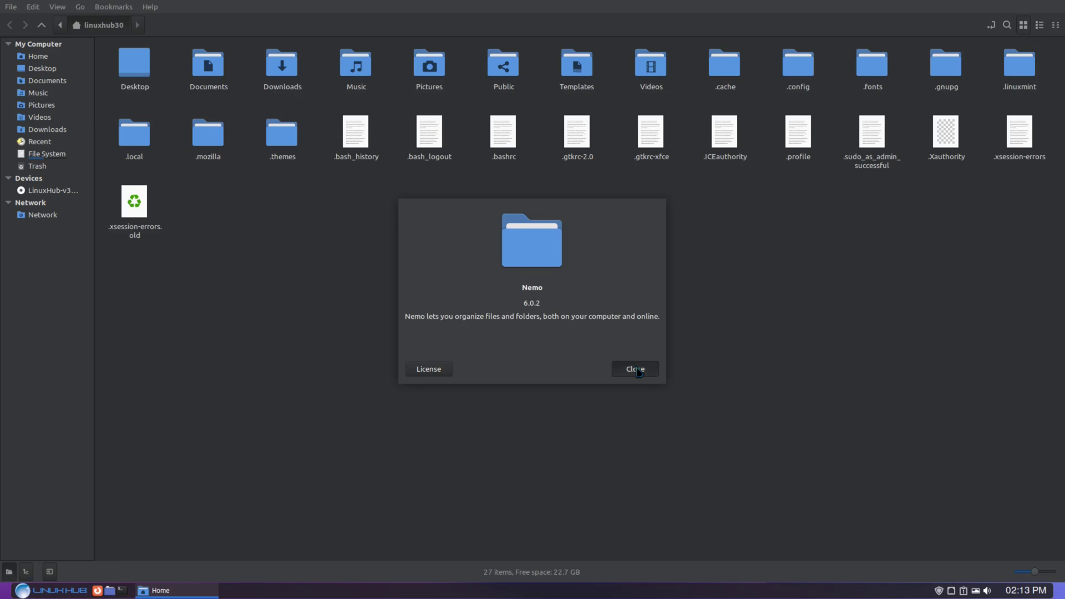
click(639, 370)
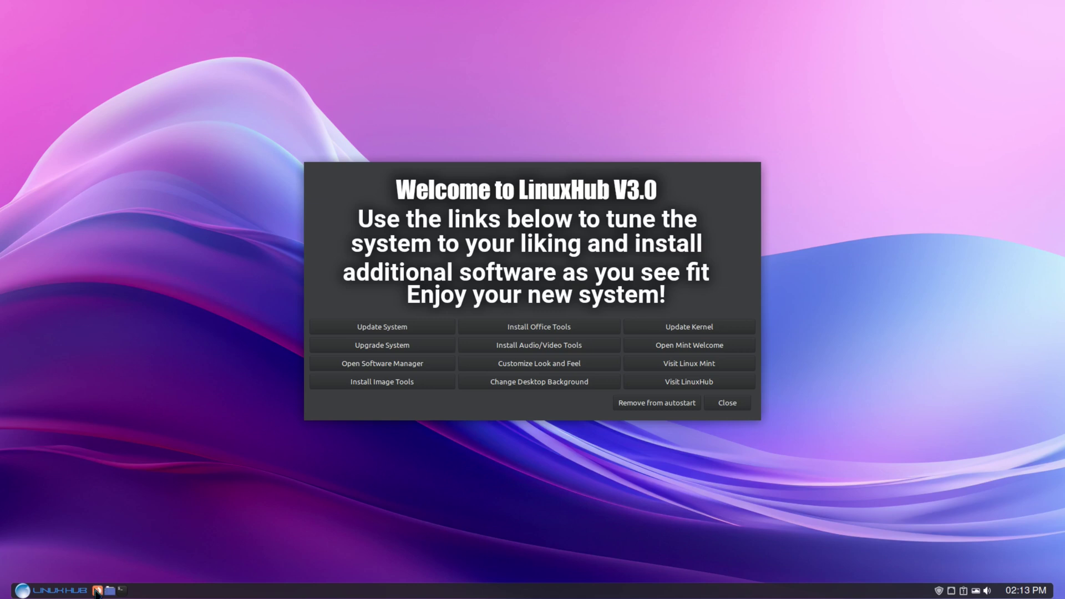
Launch Firefox, check About Firefox showing version 122.0 (64-bit), and close that window.
click(97, 591)
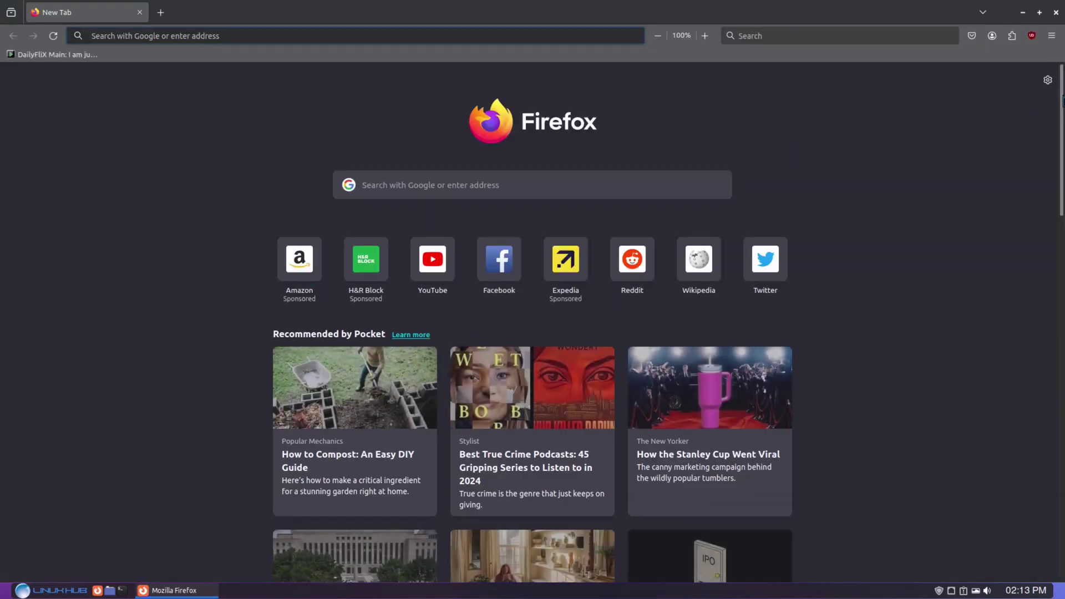
click(1052, 36)
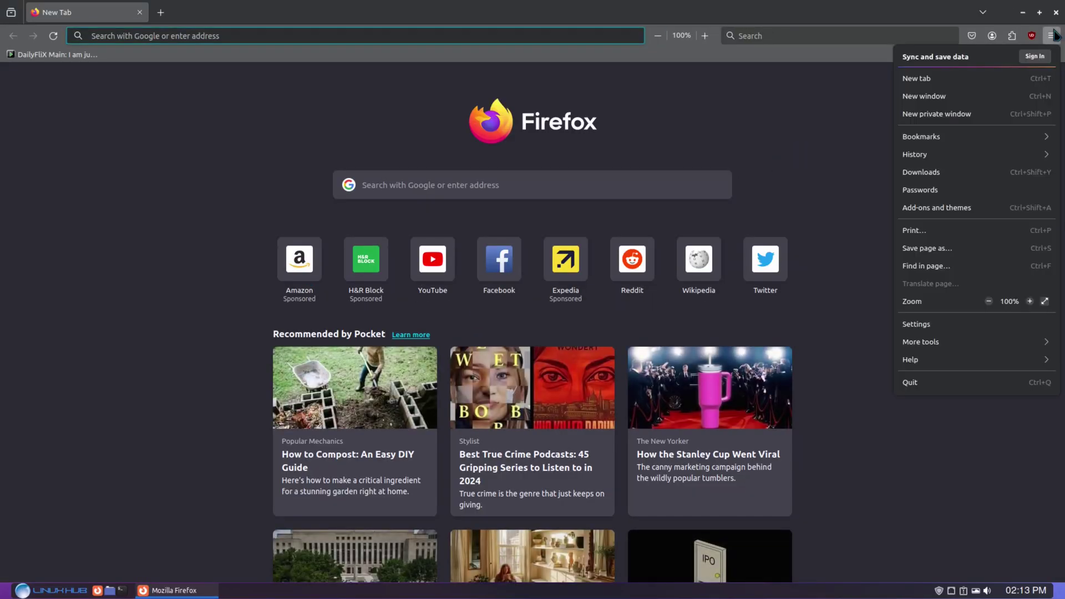
click(949, 360)
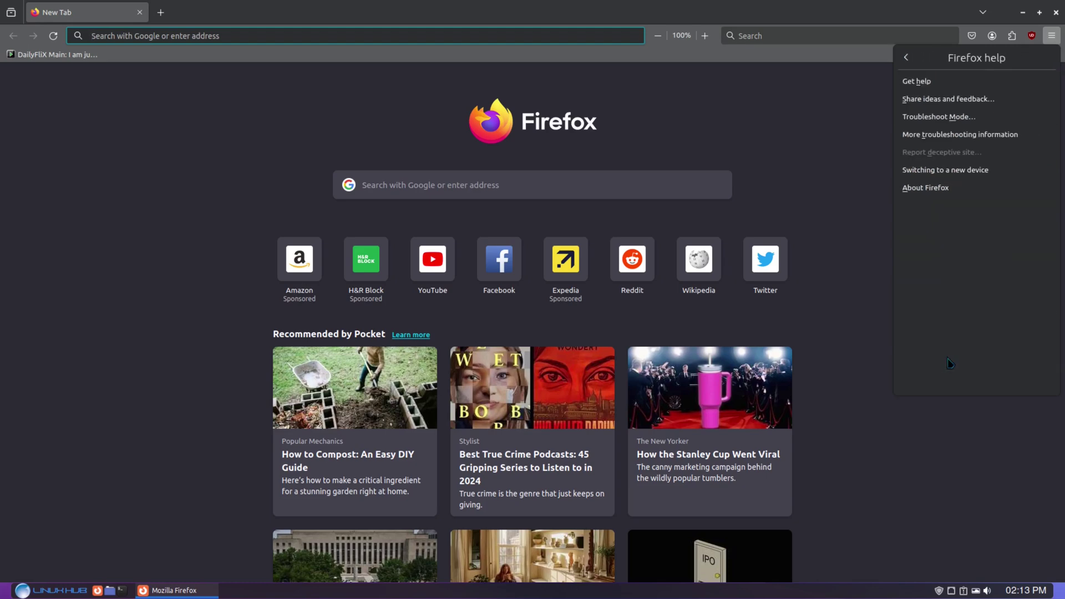
click(922, 188)
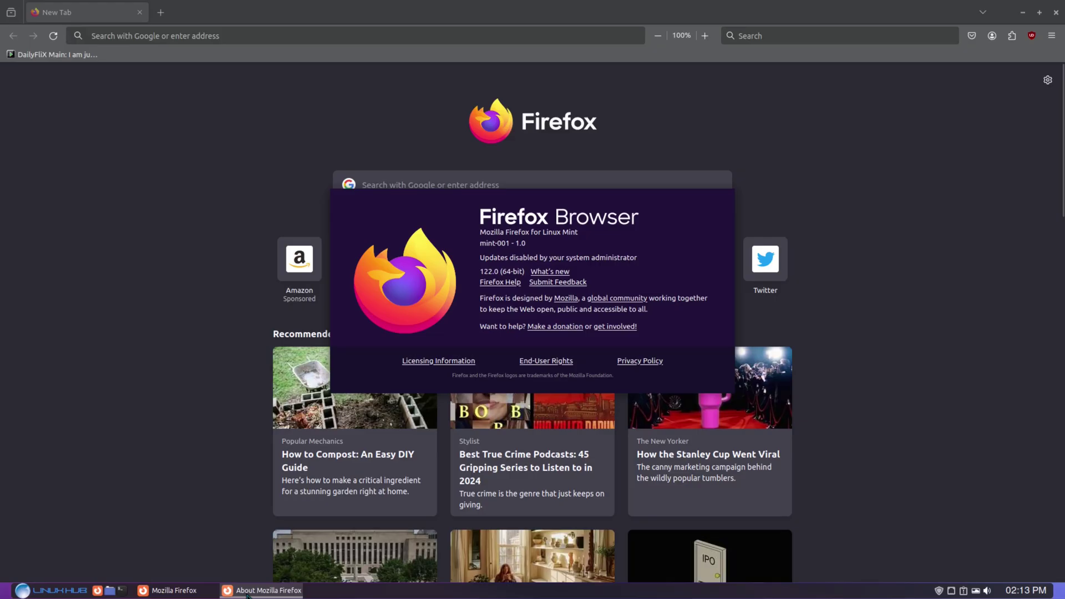
key(Escape)
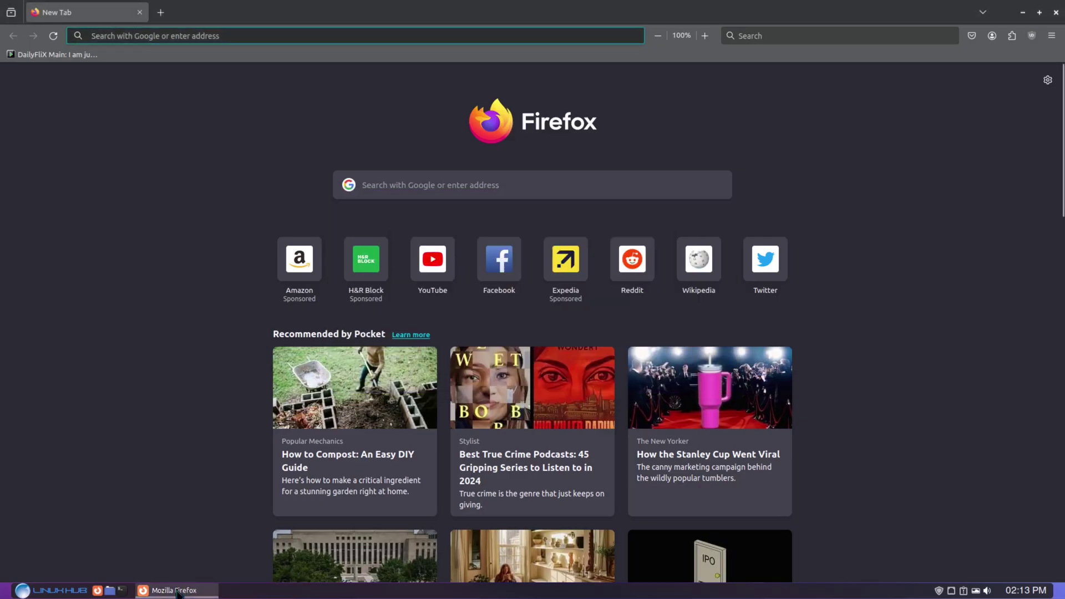
Load linuxhub.link from the Firefox address bar.
click(221, 36)
text(li)
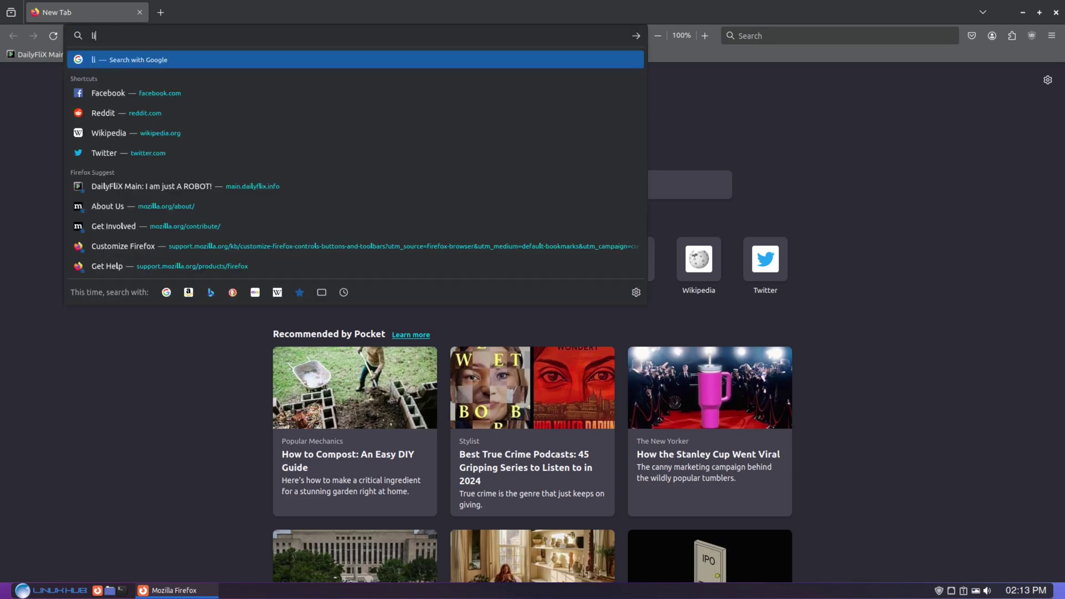
text(nuxhu)
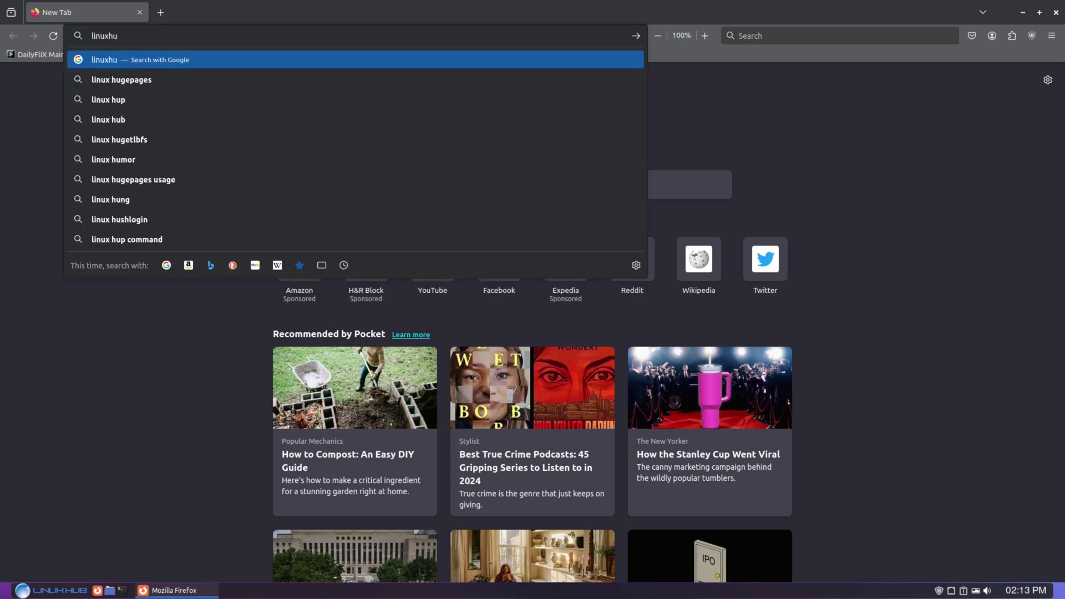
text(b.link)
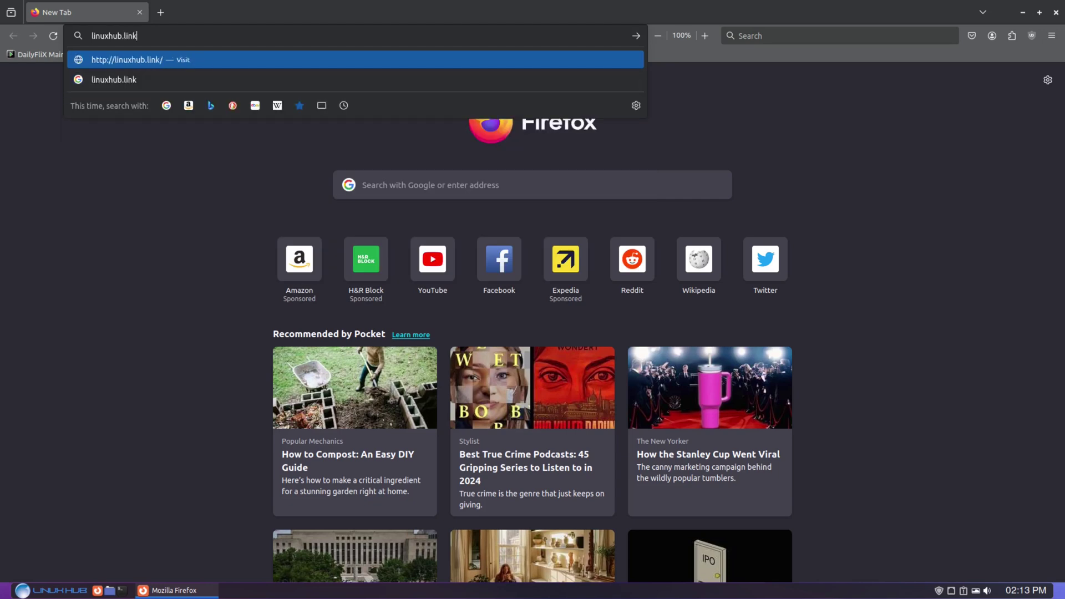
key(Return)
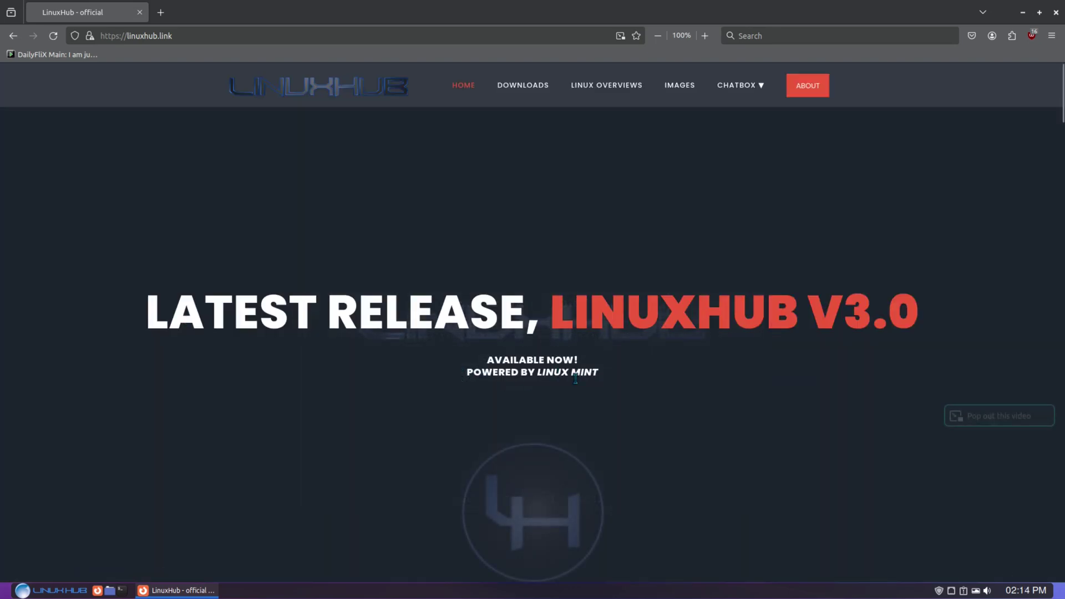
Browse the Downloads cards for XFCE v3.0 and older XFCE and Openbox releases, then close Firefox.
scroll(576, 381, down, 9)
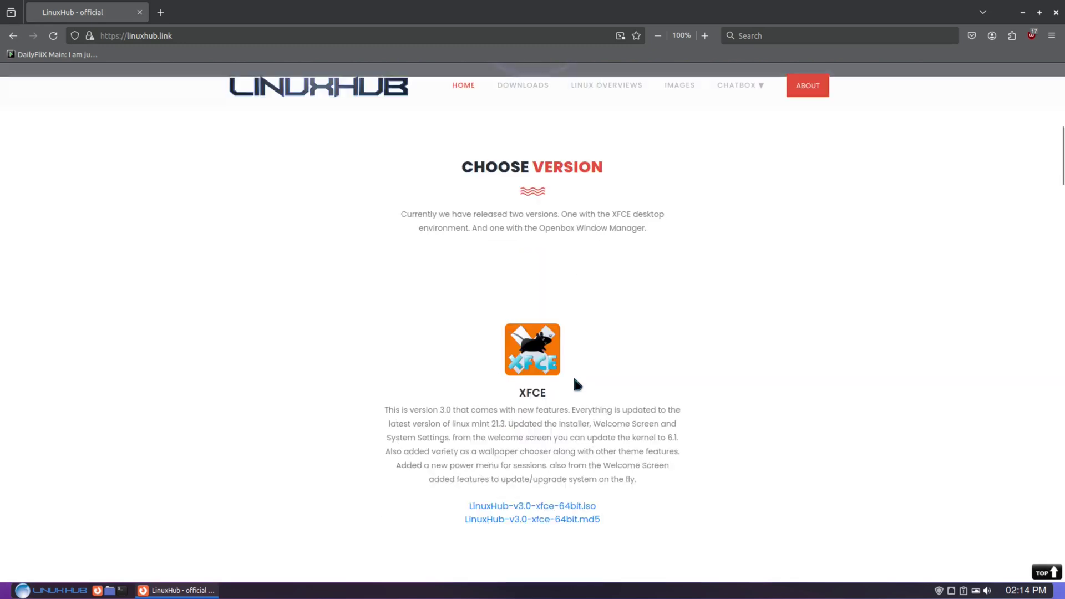
scroll(621, 368, down, 2)
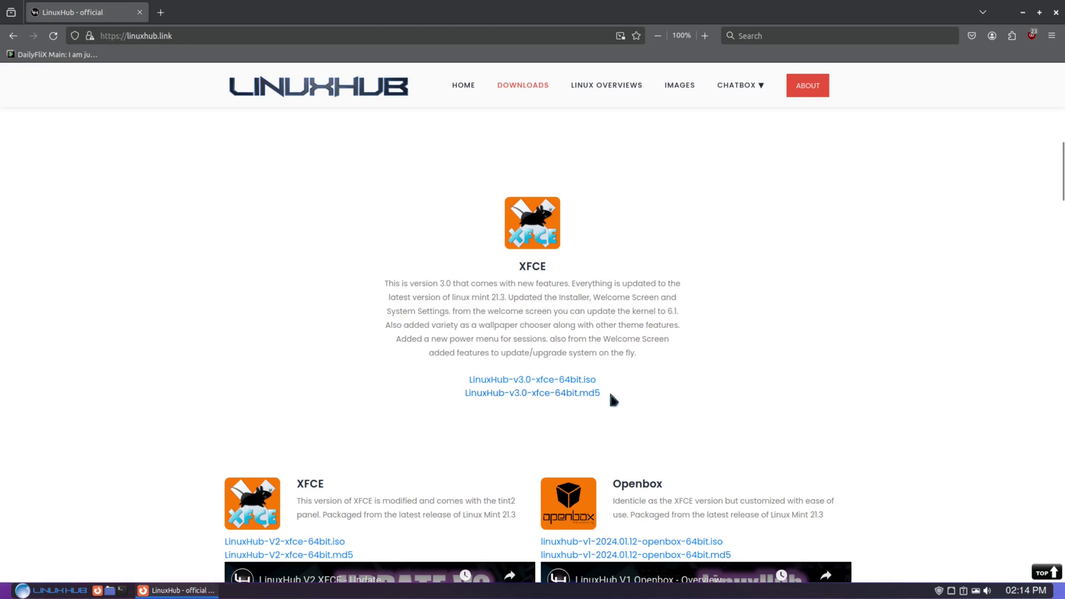
scroll(555, 359, down, 5)
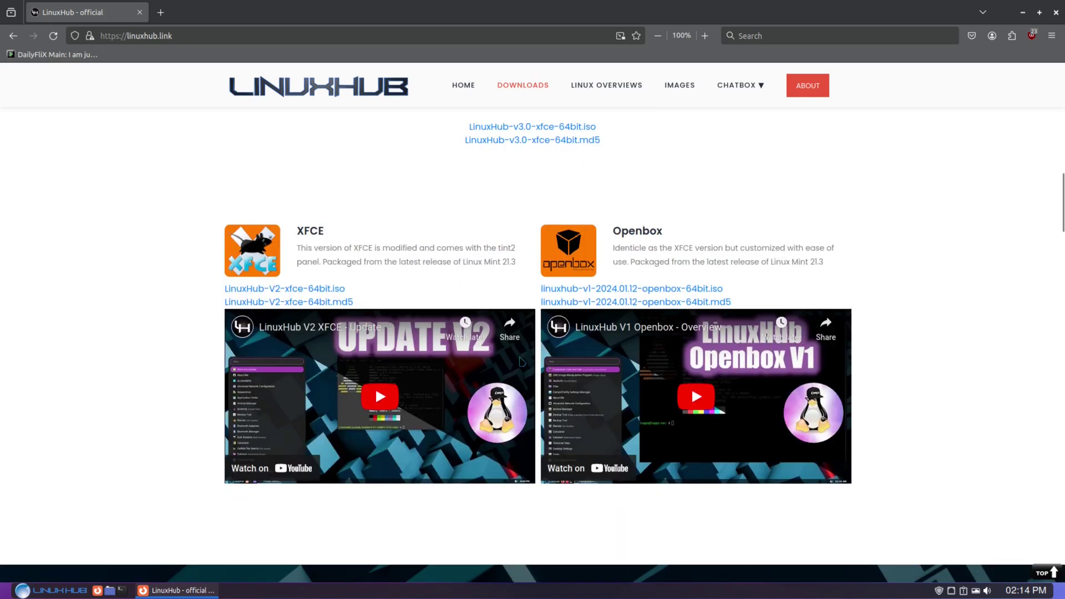
scroll(523, 233, up, 2)
scroll(522, 229, up, 1)
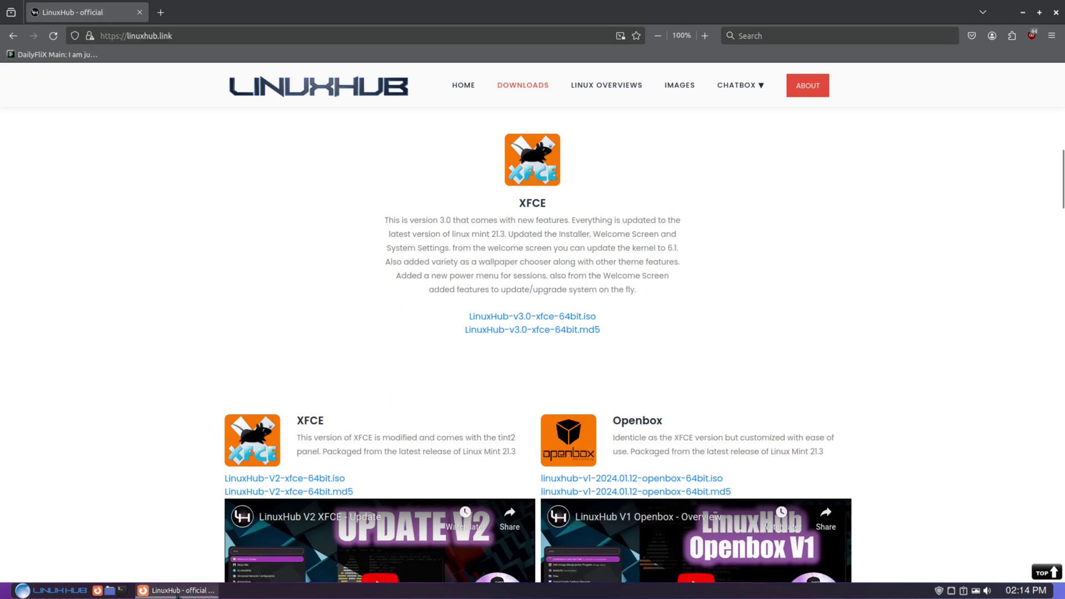
click(172, 590)
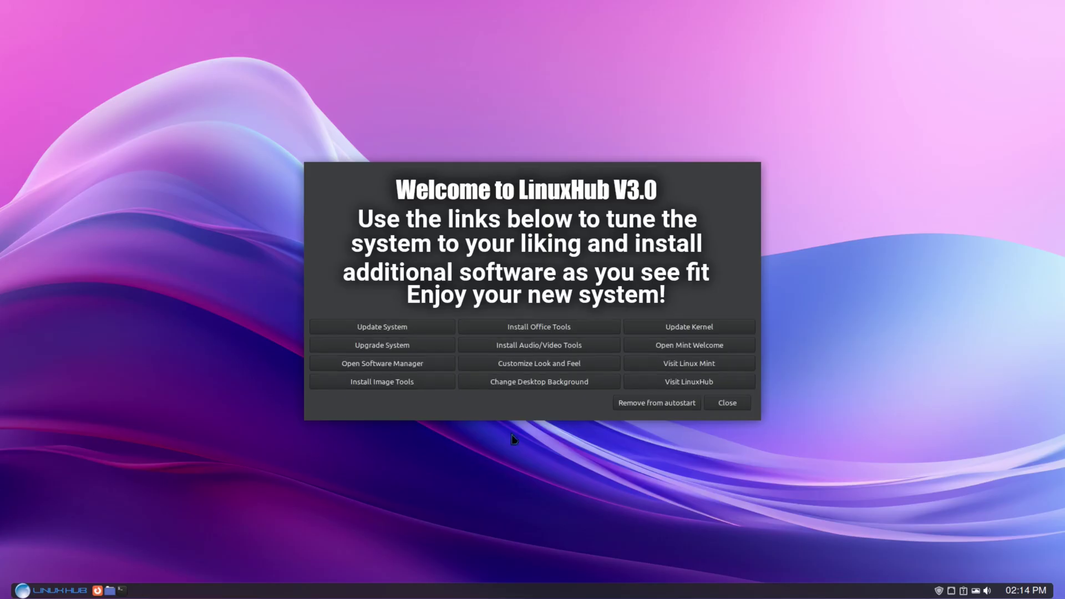
Dismiss the LinuxHub Welcome dialog and launch tint2conf from the panel clock.
click(731, 404)
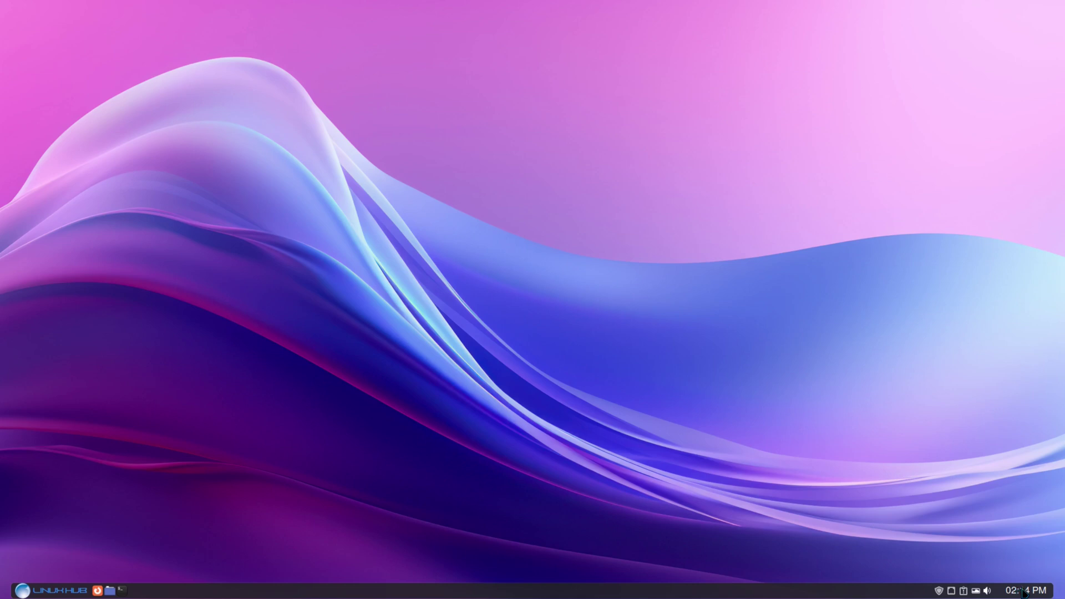
click(1027, 593)
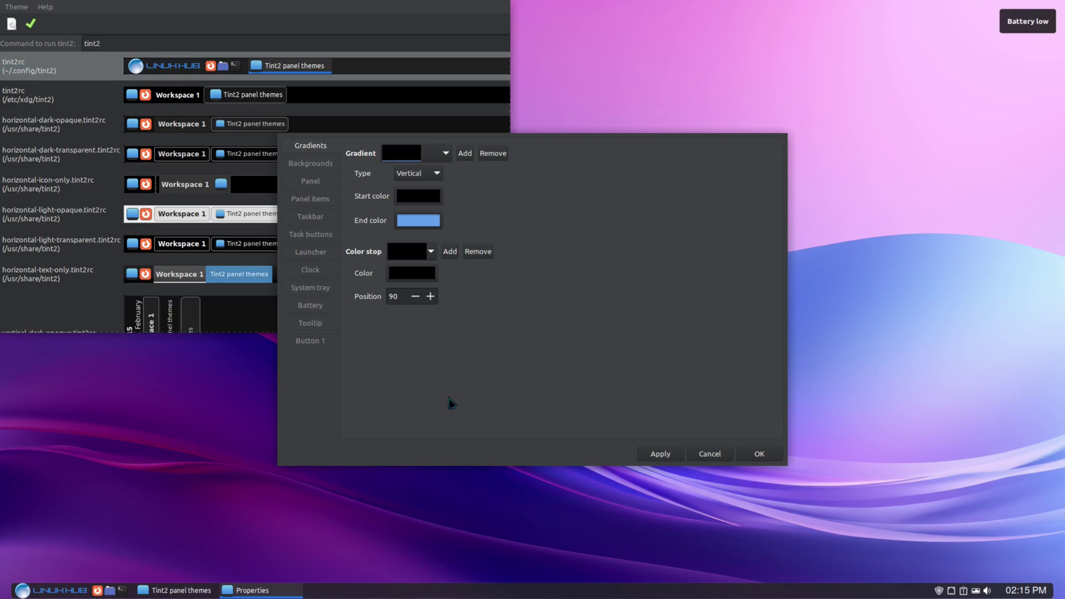
click(312, 164)
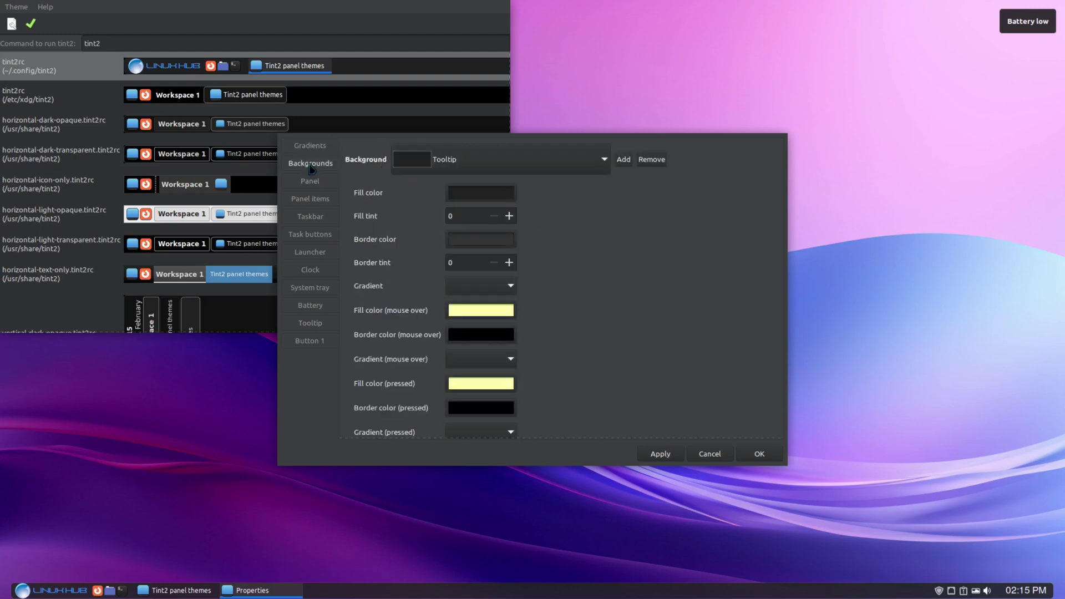
click(313, 184)
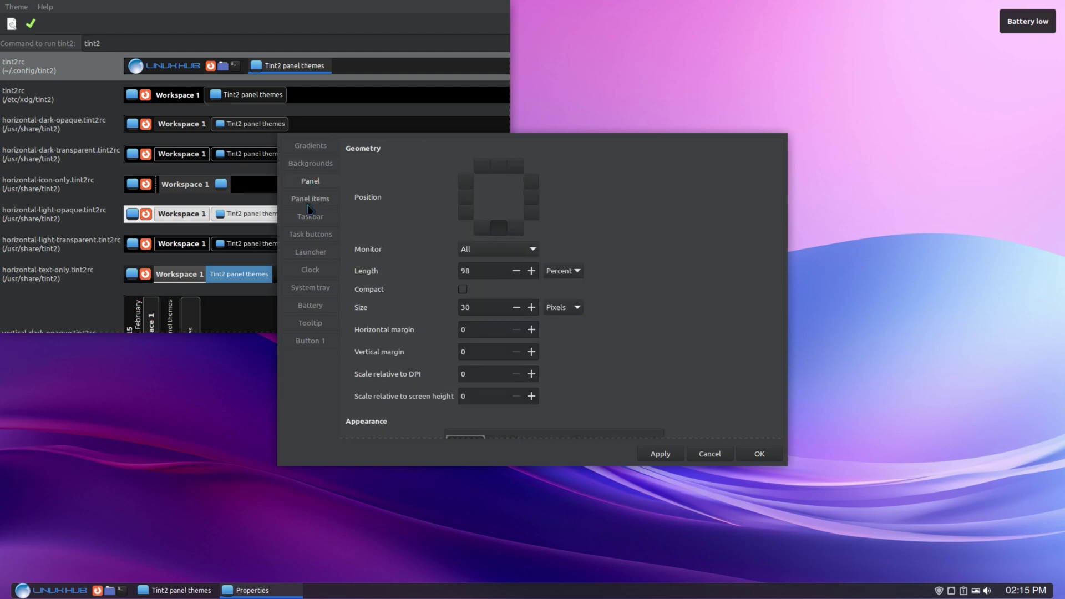
click(311, 201)
click(311, 215)
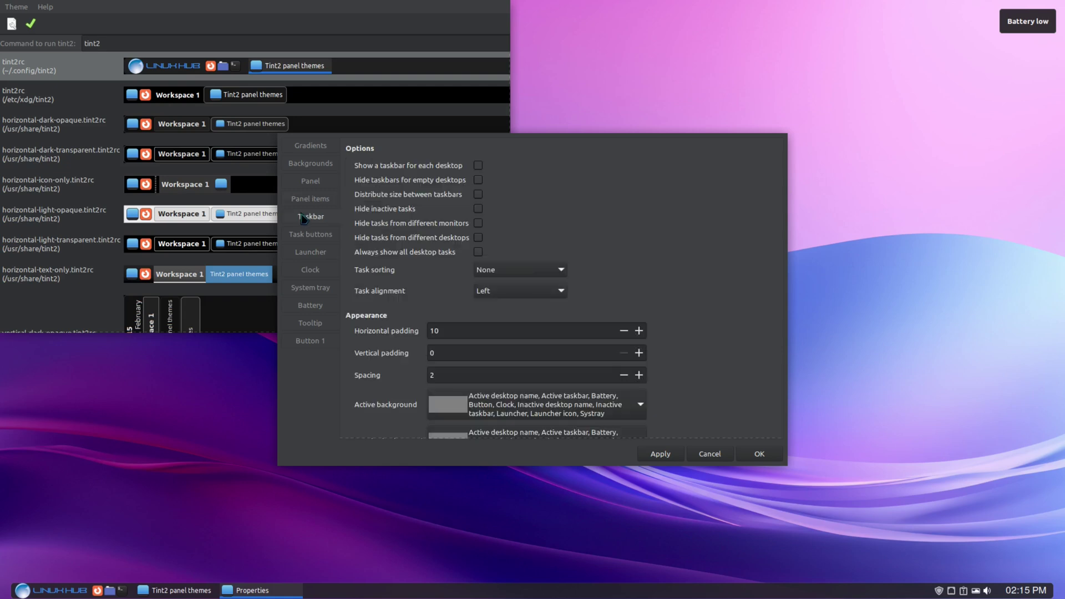
click(300, 236)
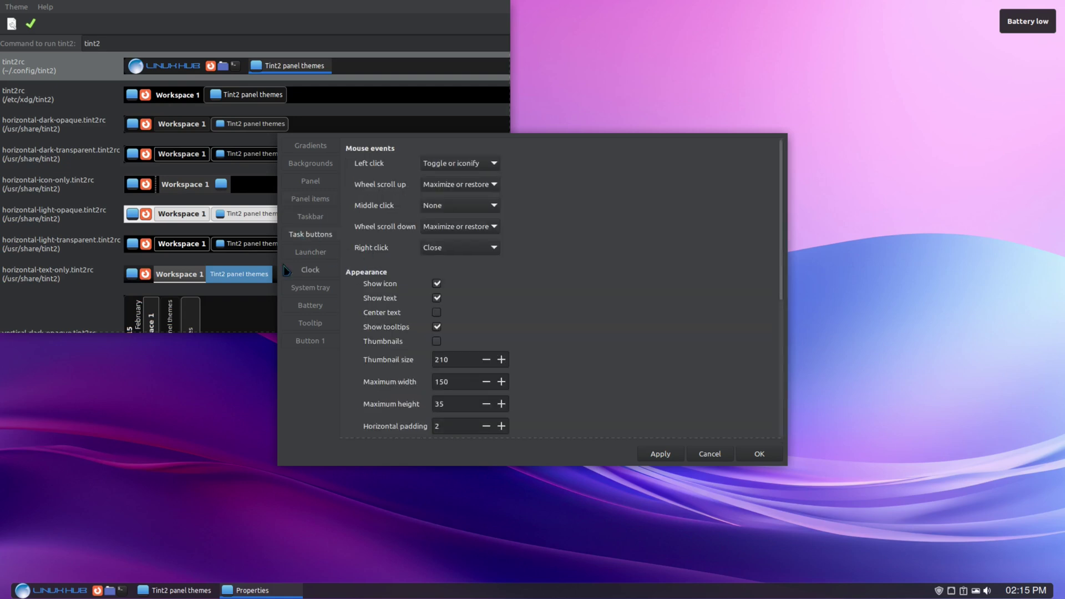
click(310, 253)
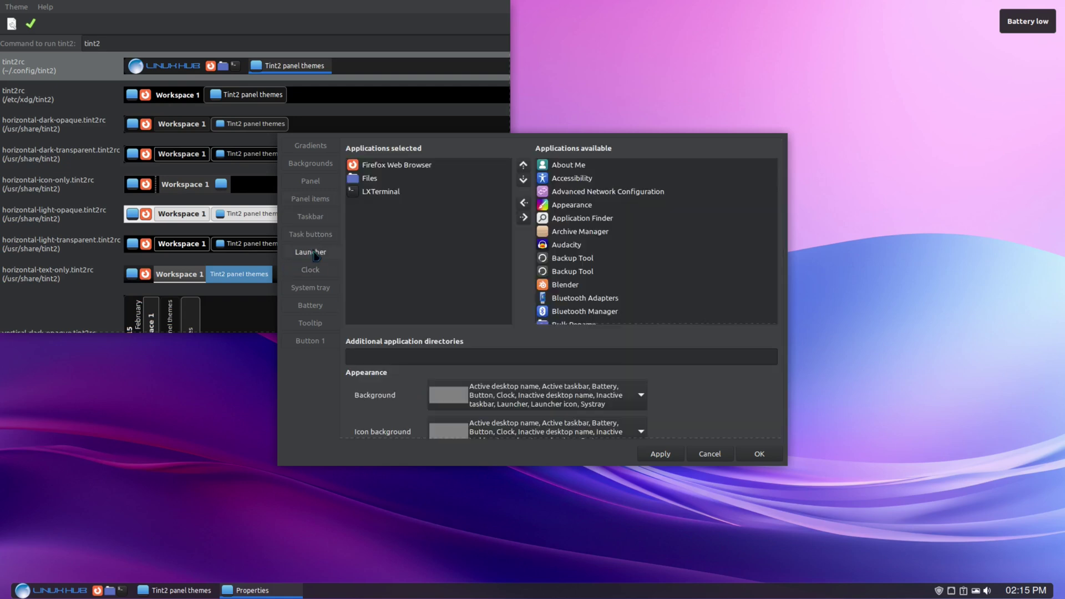
click(310, 271)
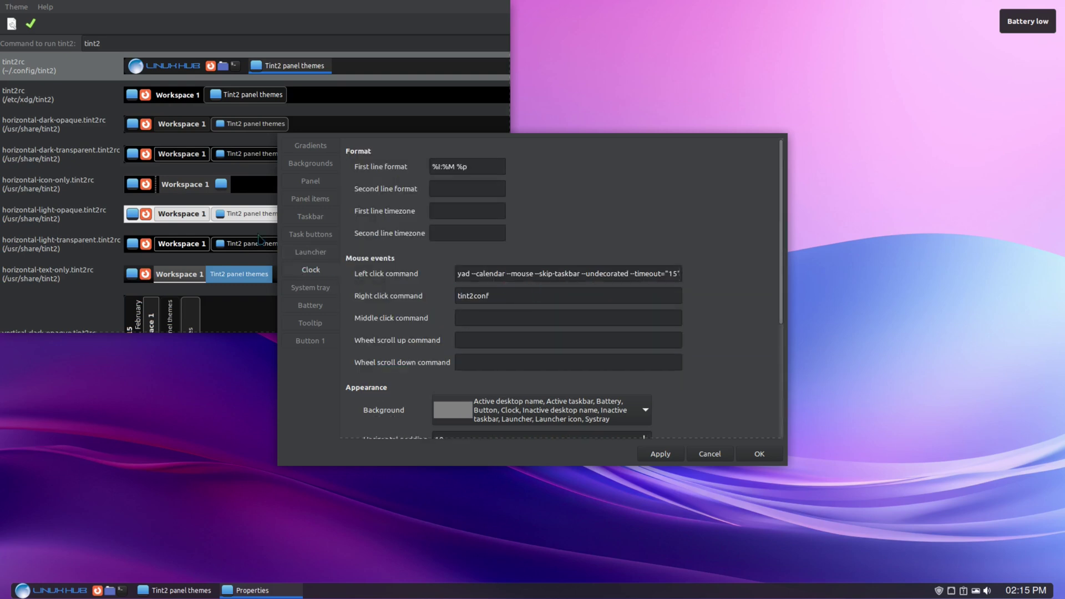
click(311, 288)
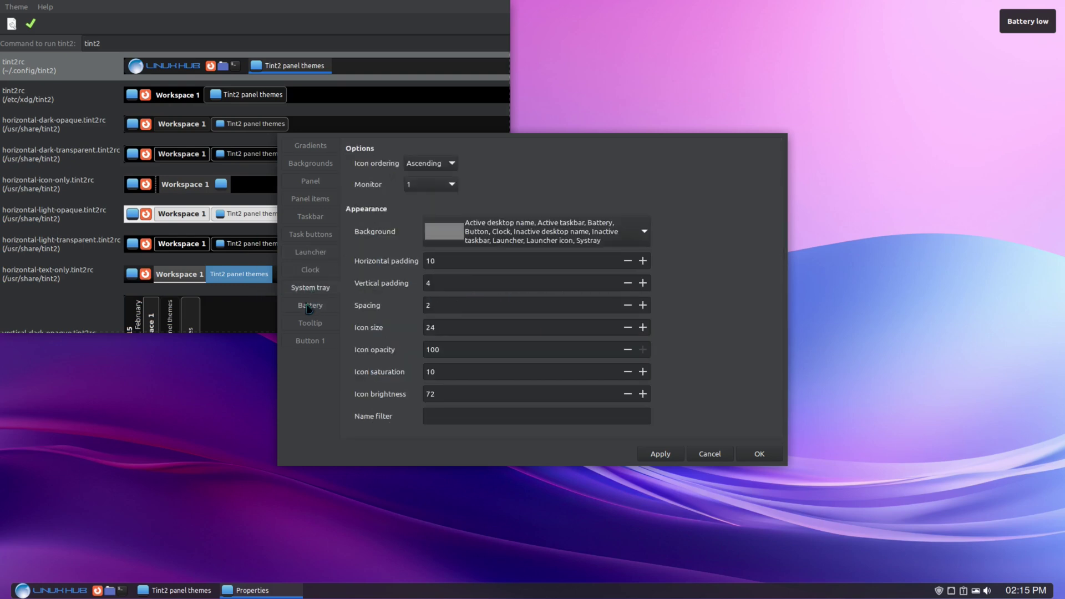
click(307, 309)
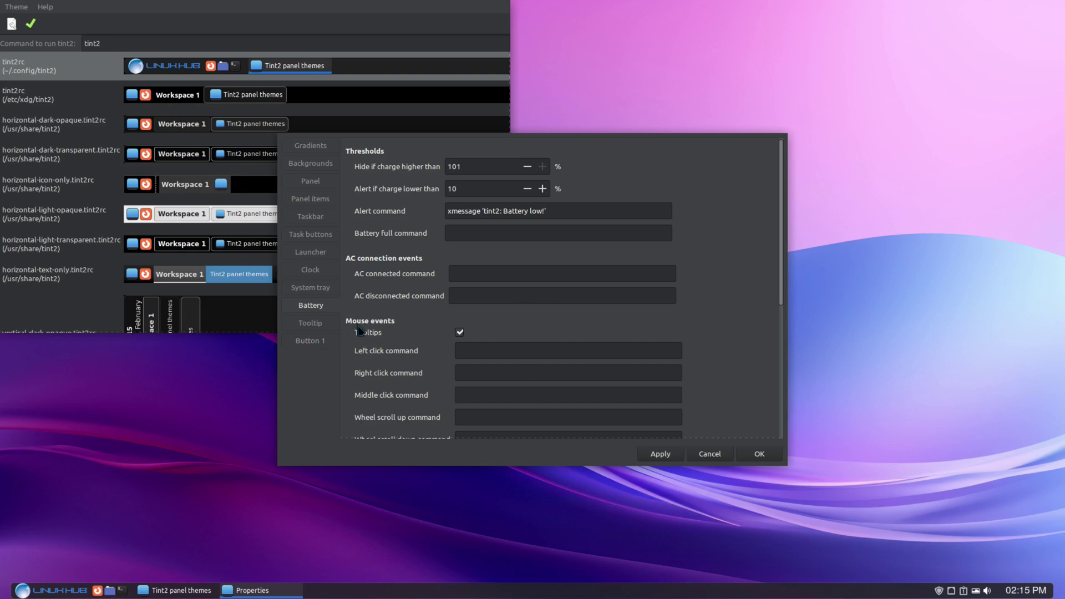
click(311, 326)
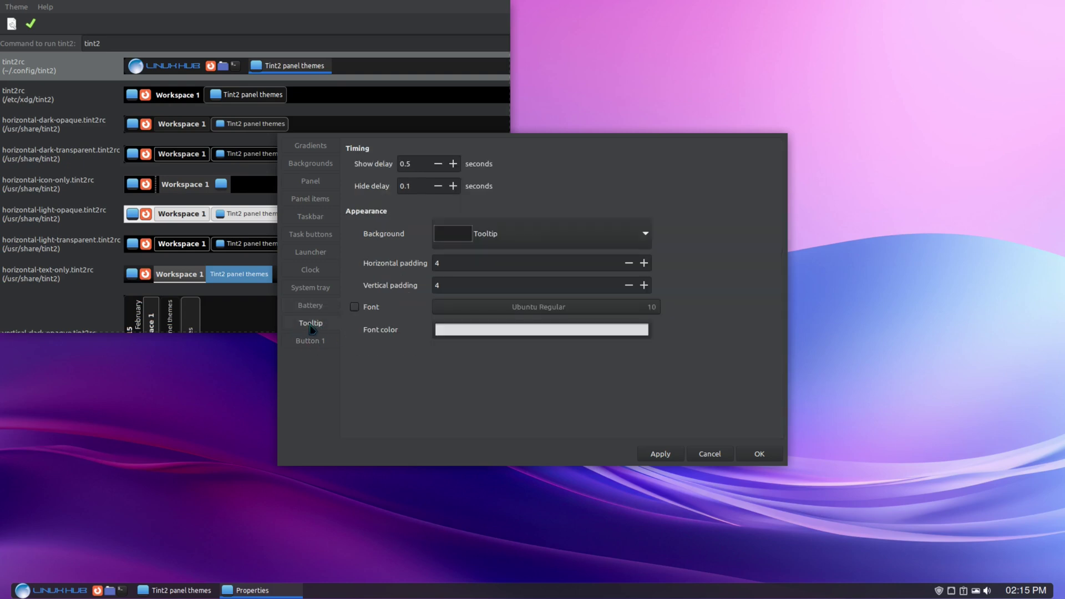
click(307, 342)
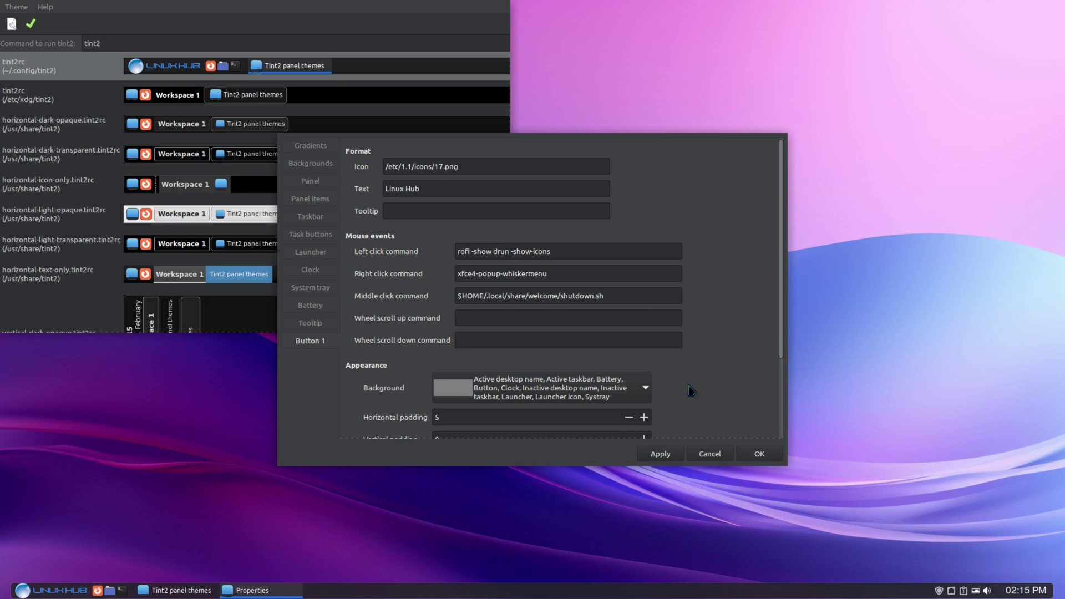
click(757, 454)
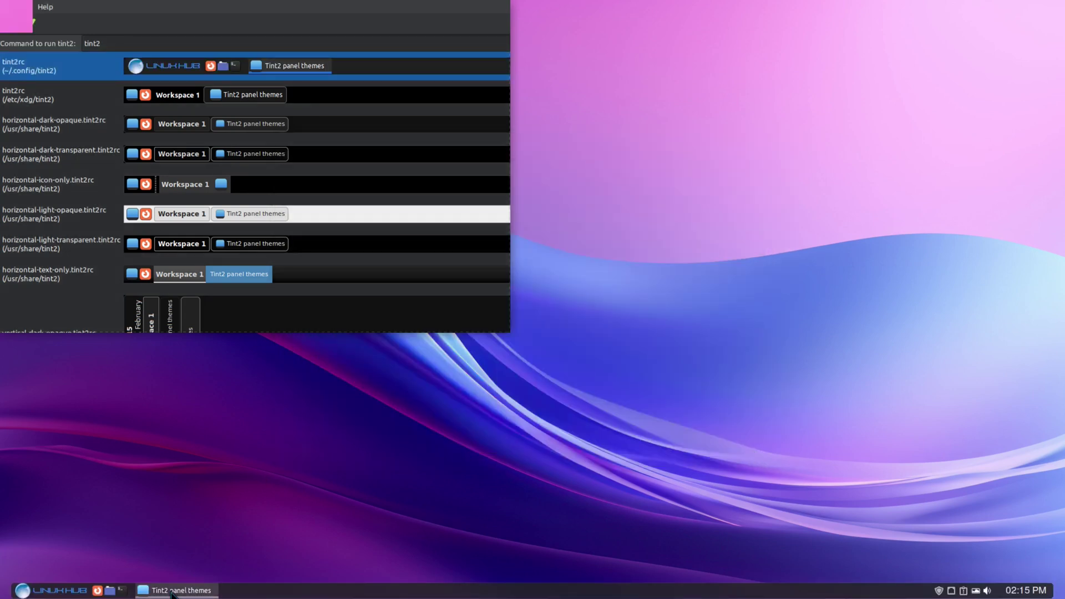
Close Tint2 panel themes and start Audacity from the LinuxHub applications menu.
click(171, 592)
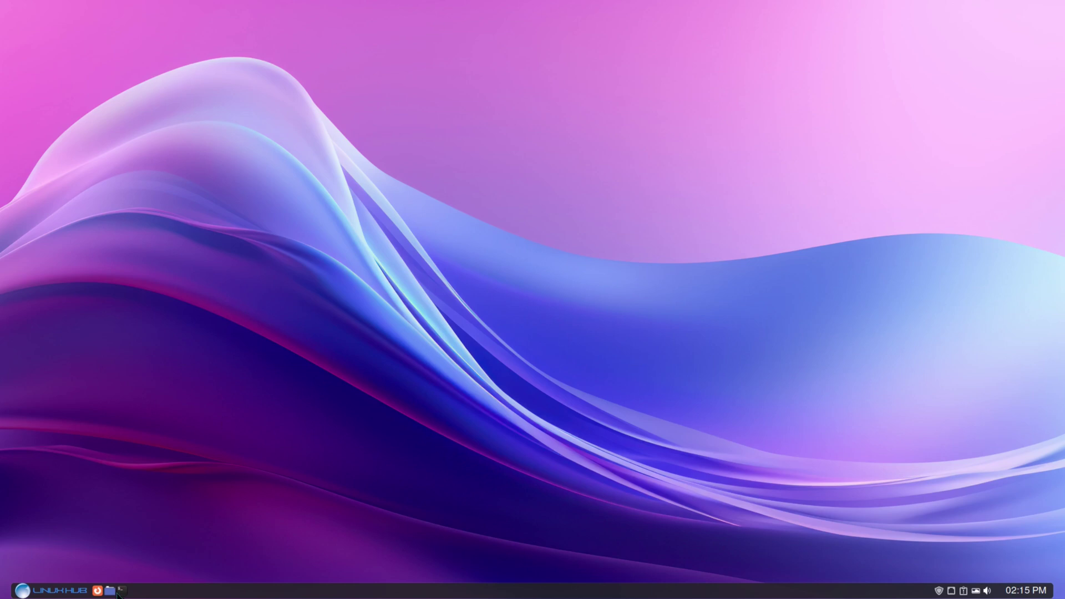
click(22, 591)
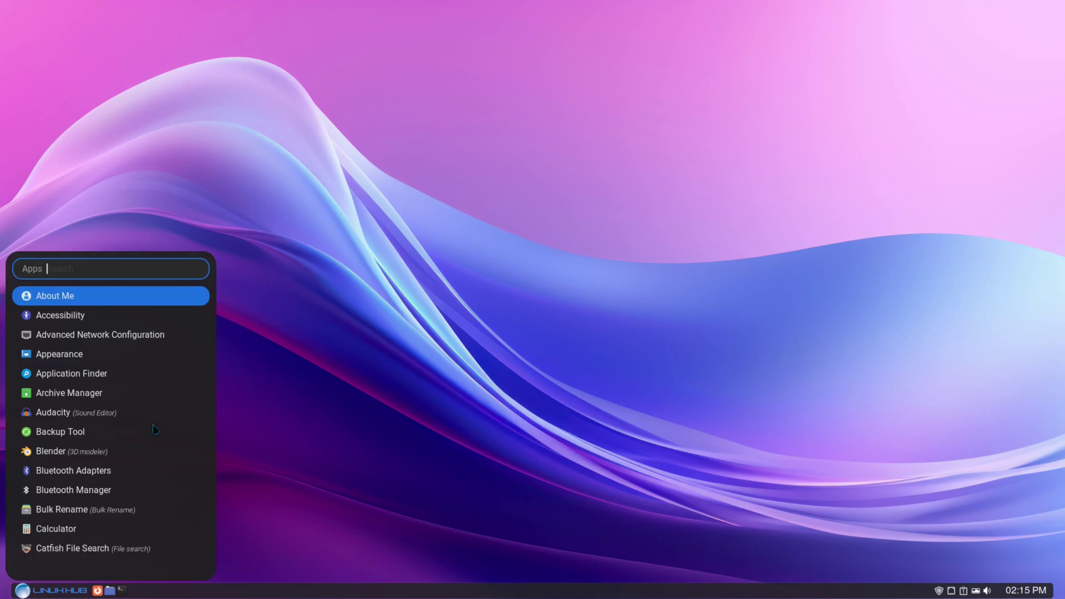
click(55, 414)
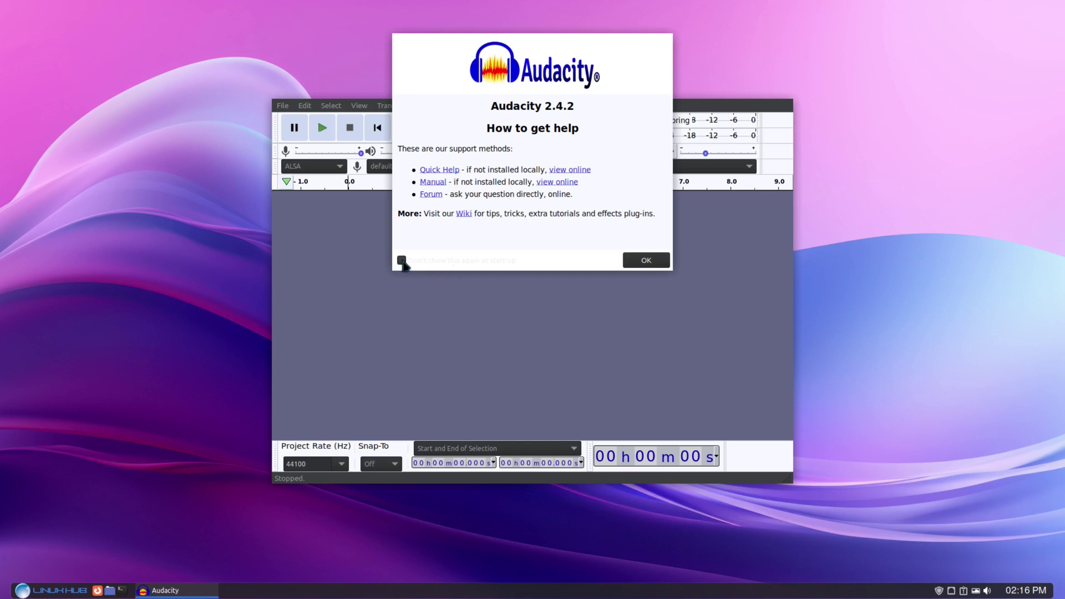
Dismiss Audacity's help notice, cycle its window through maximize, restore and minimize, then quit it.
click(640, 263)
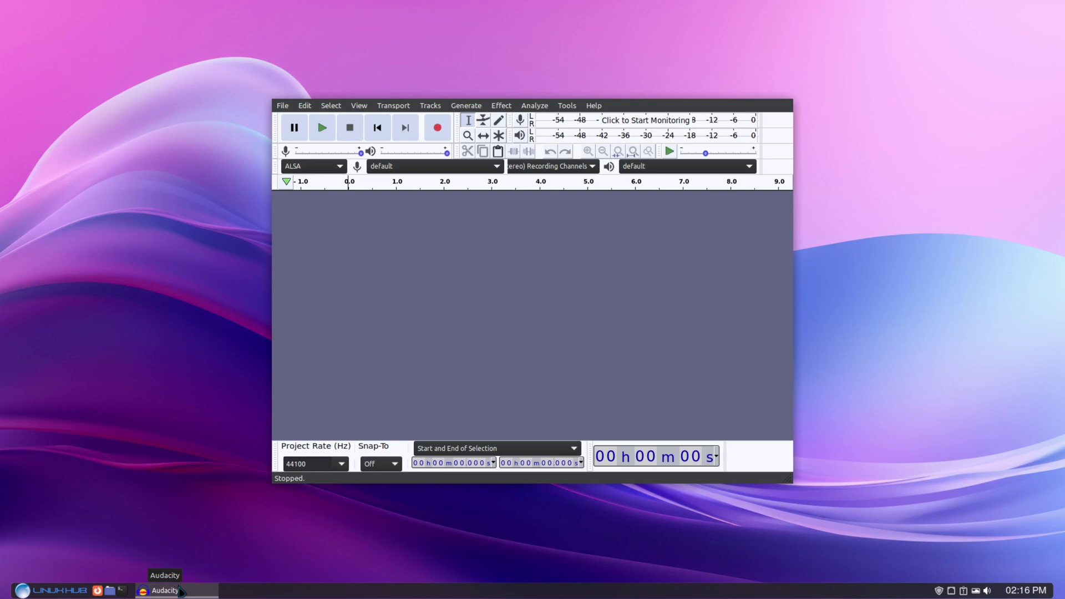
click(181, 592)
click(180, 591)
click(180, 592)
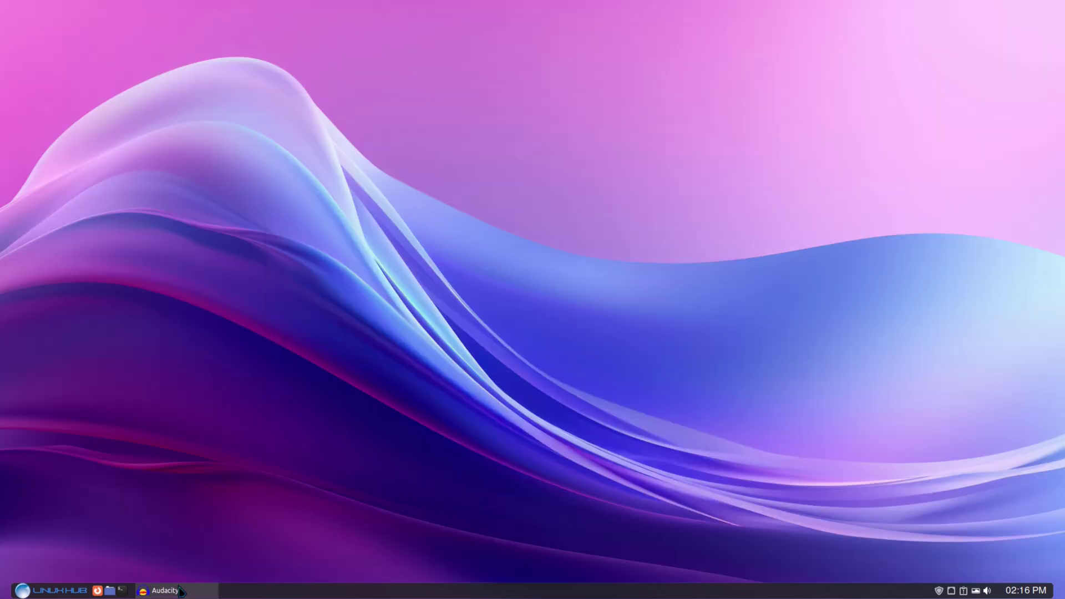
click(180, 591)
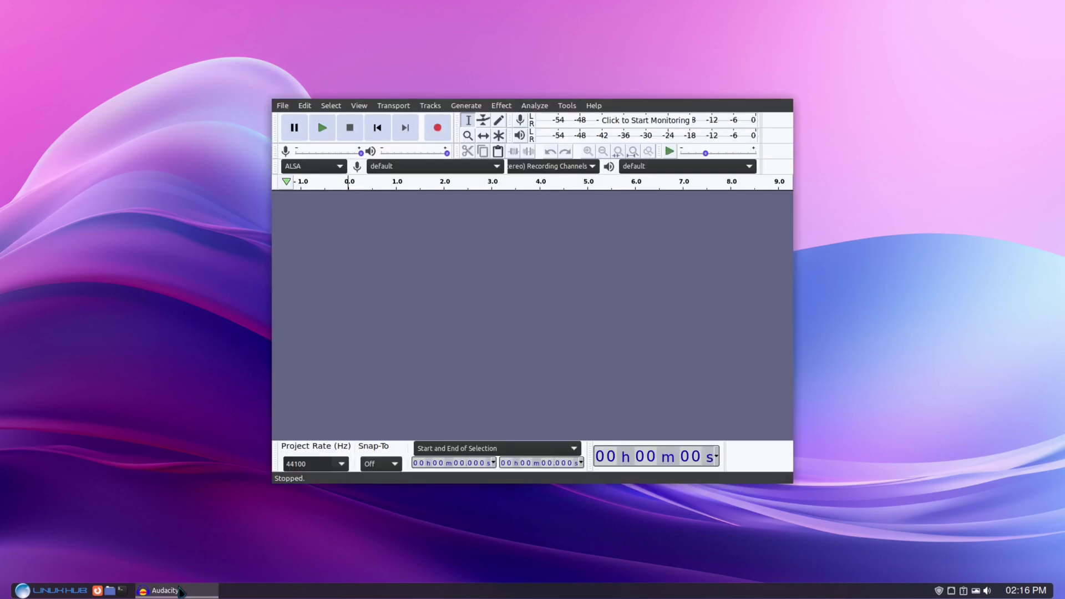
middle_click(189, 593)
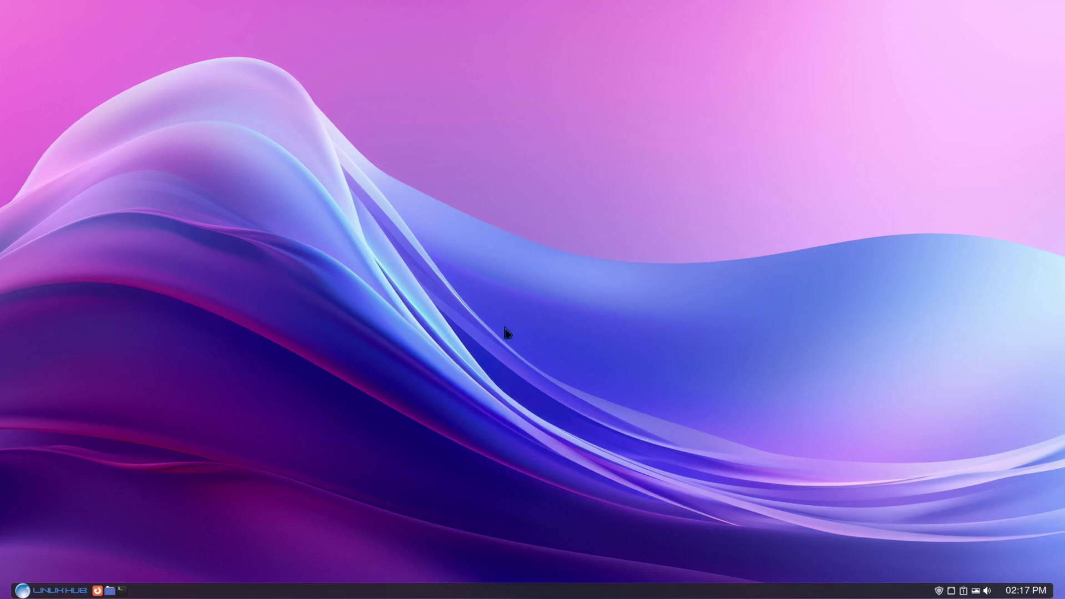
Open the session dialog offering Reboot, Shutdown, Logout, Suspend and Switch User.
click(47, 591)
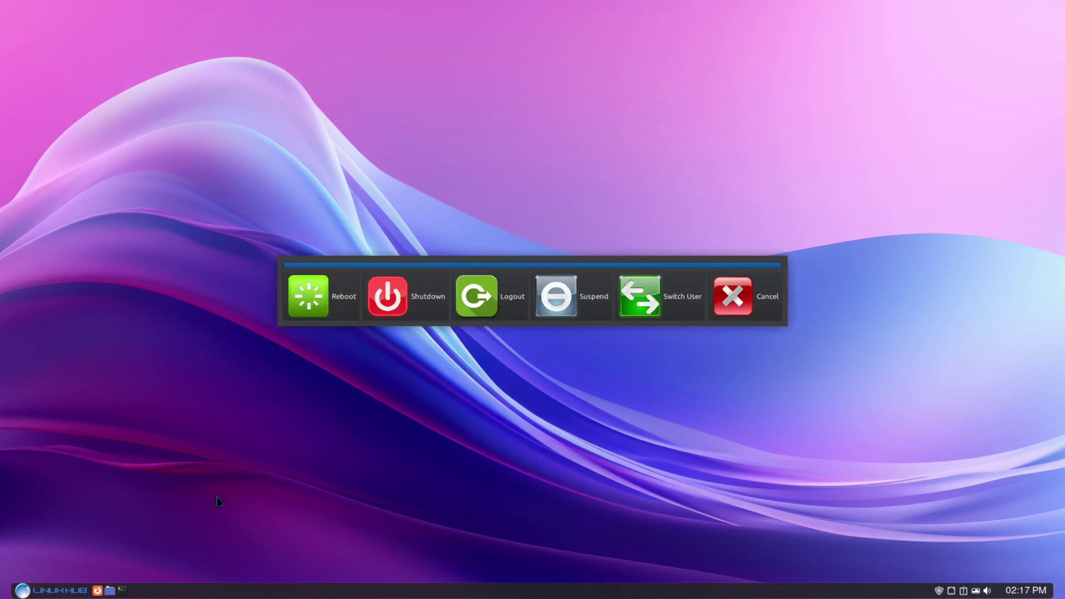